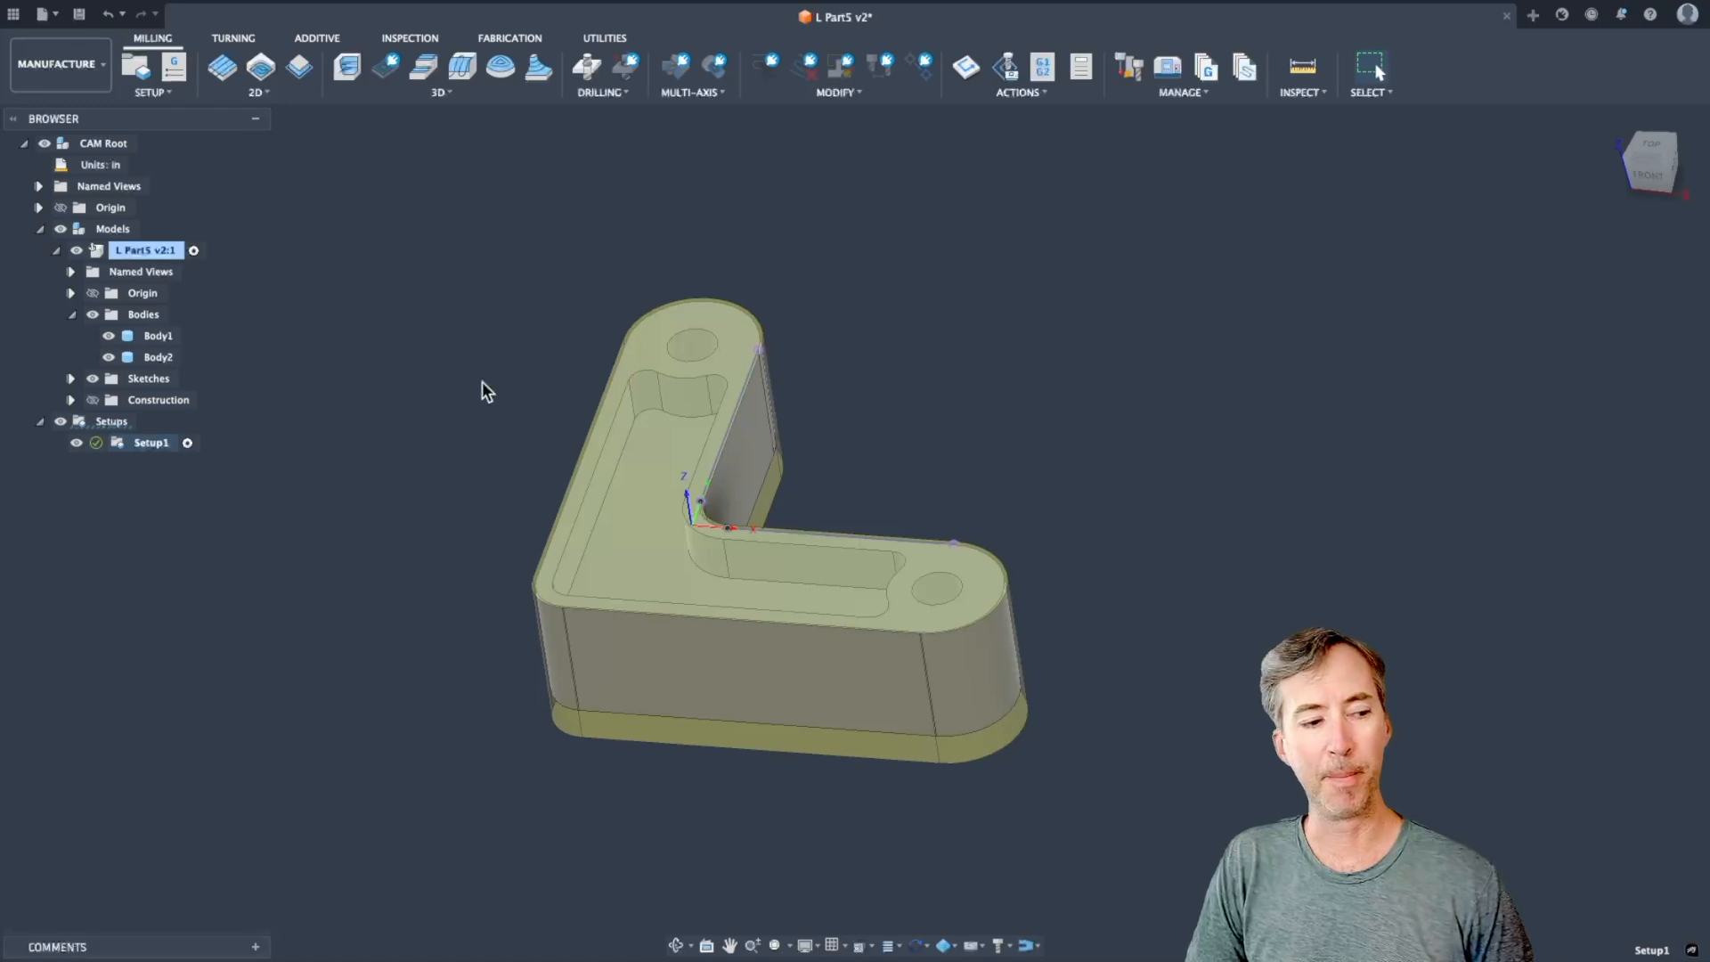
Examine the L-shaped part against its stock body from several angles and from above, with Body1 hidden and shown.
middle_click_drag(481, 383, 557, 340, "shift")
middle_click_drag(730, 515, 773, 541, "shift")
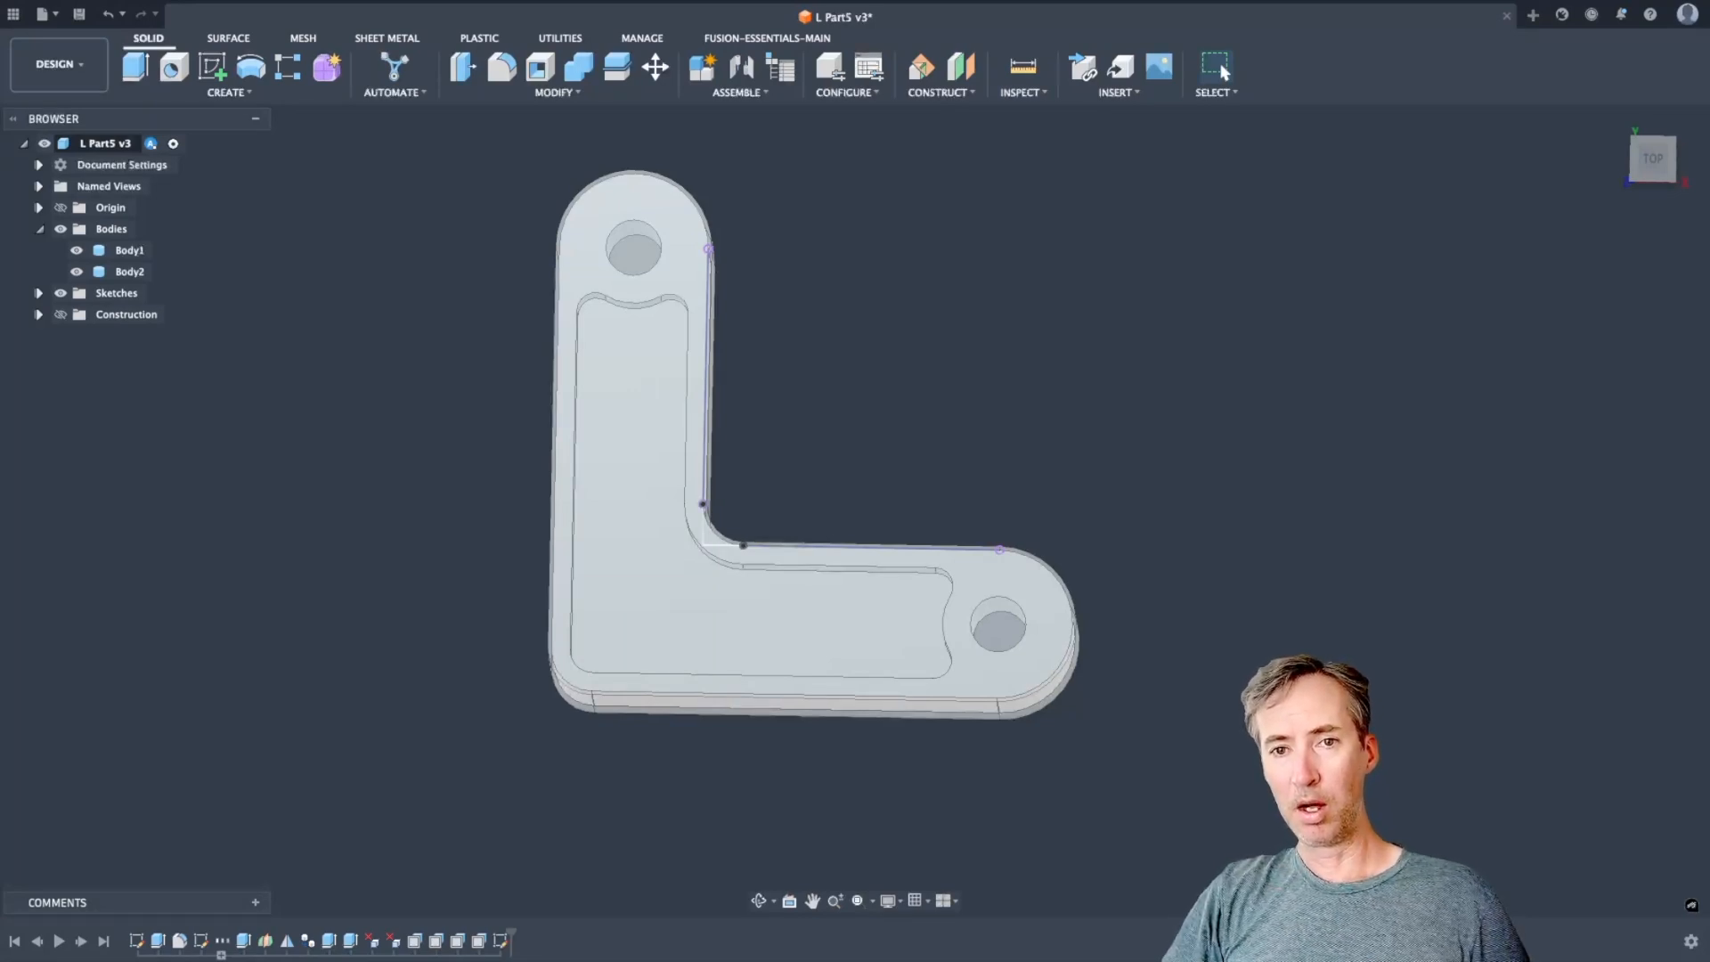
middle_click_drag(390, 458, 772, 328, "shift")
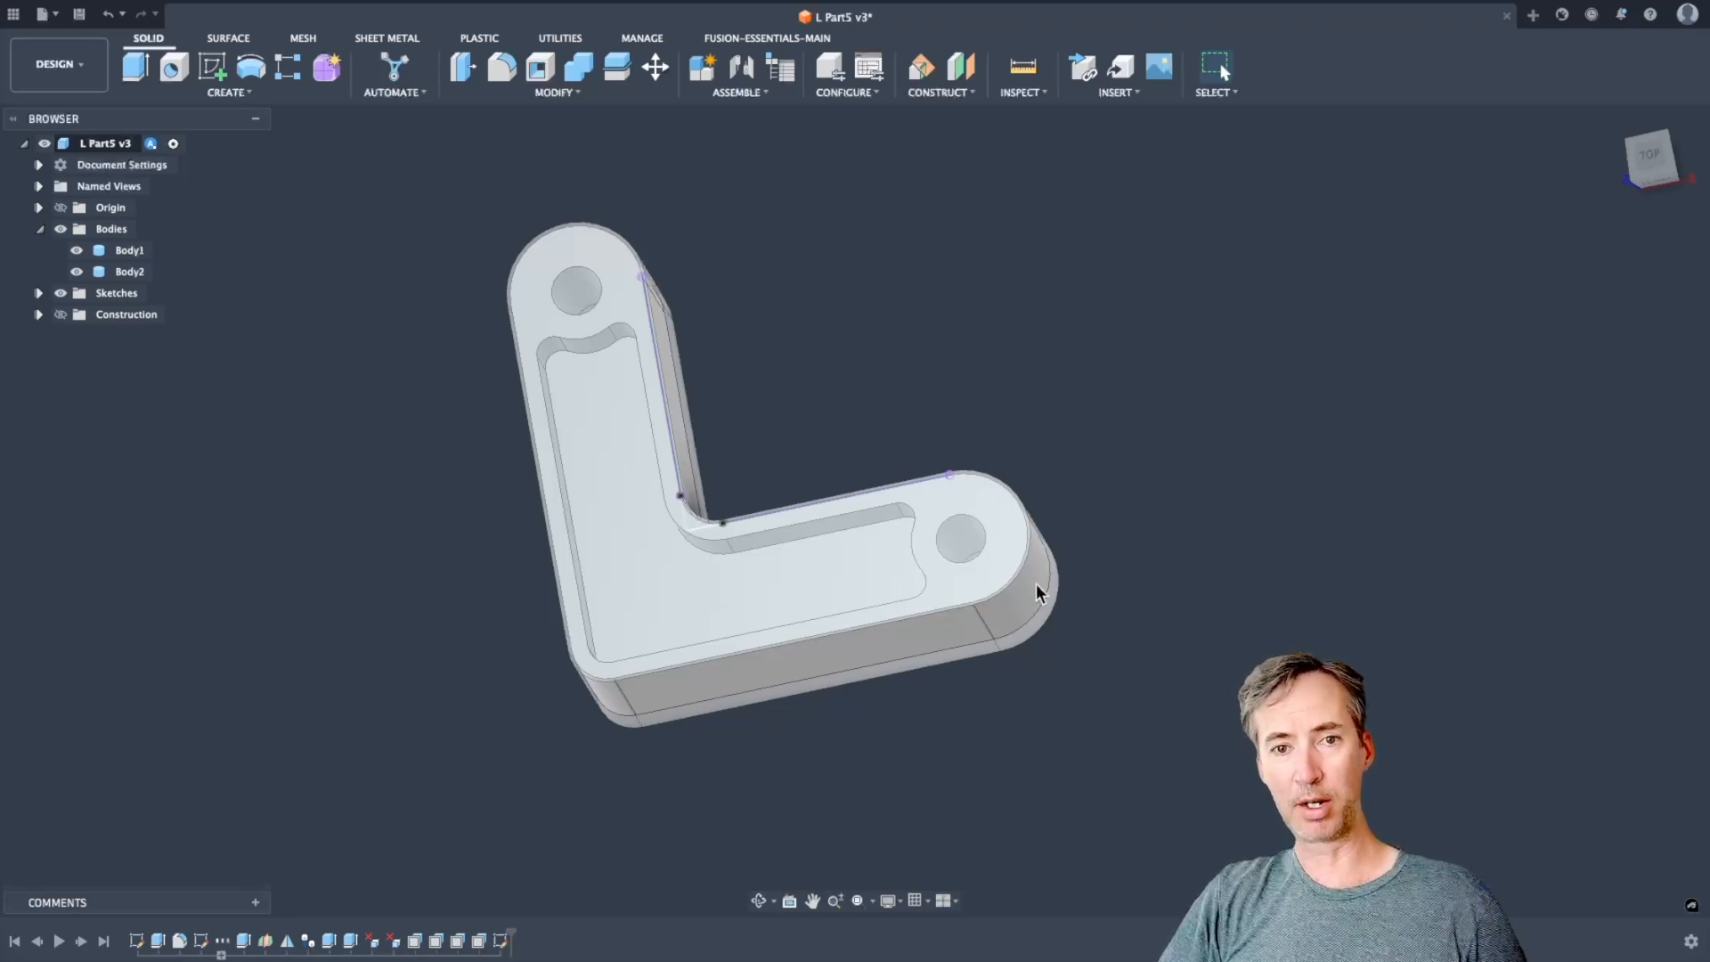
mouse_move(492, 321)
middle_mouse_down("shift")
mouse_move(495, 335)
mouse_move(537, 312)
mouse_move(509, 302)
middle_mouse_up("shift")
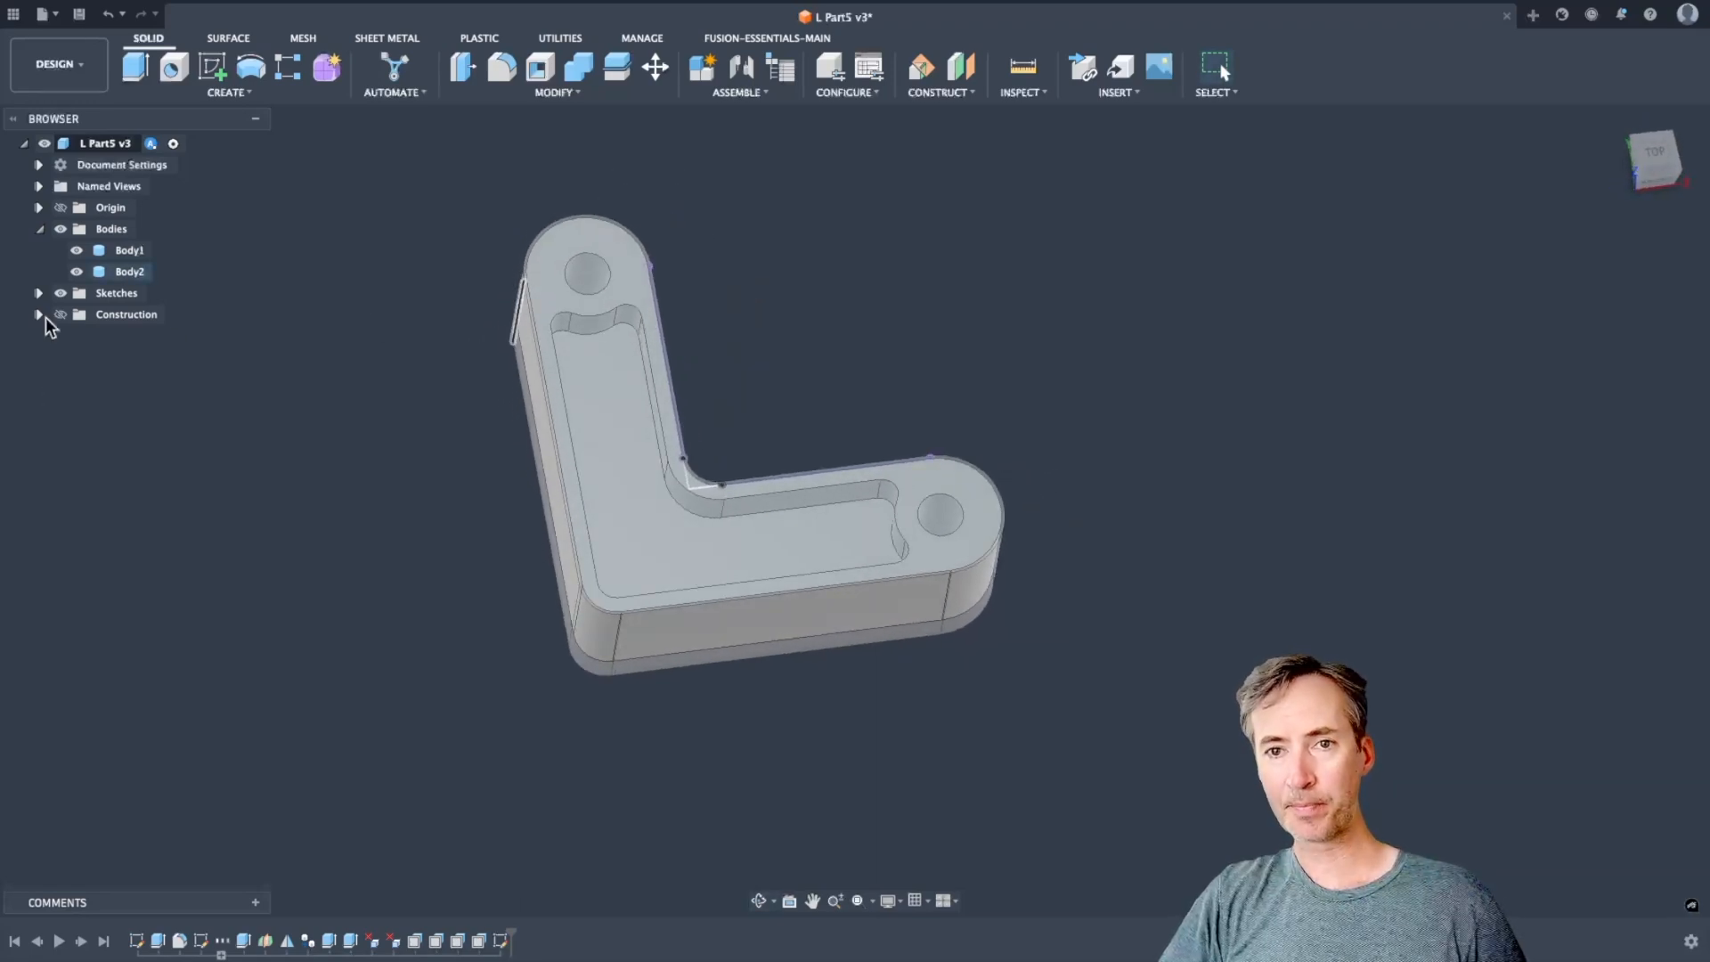
left_click(77, 251)
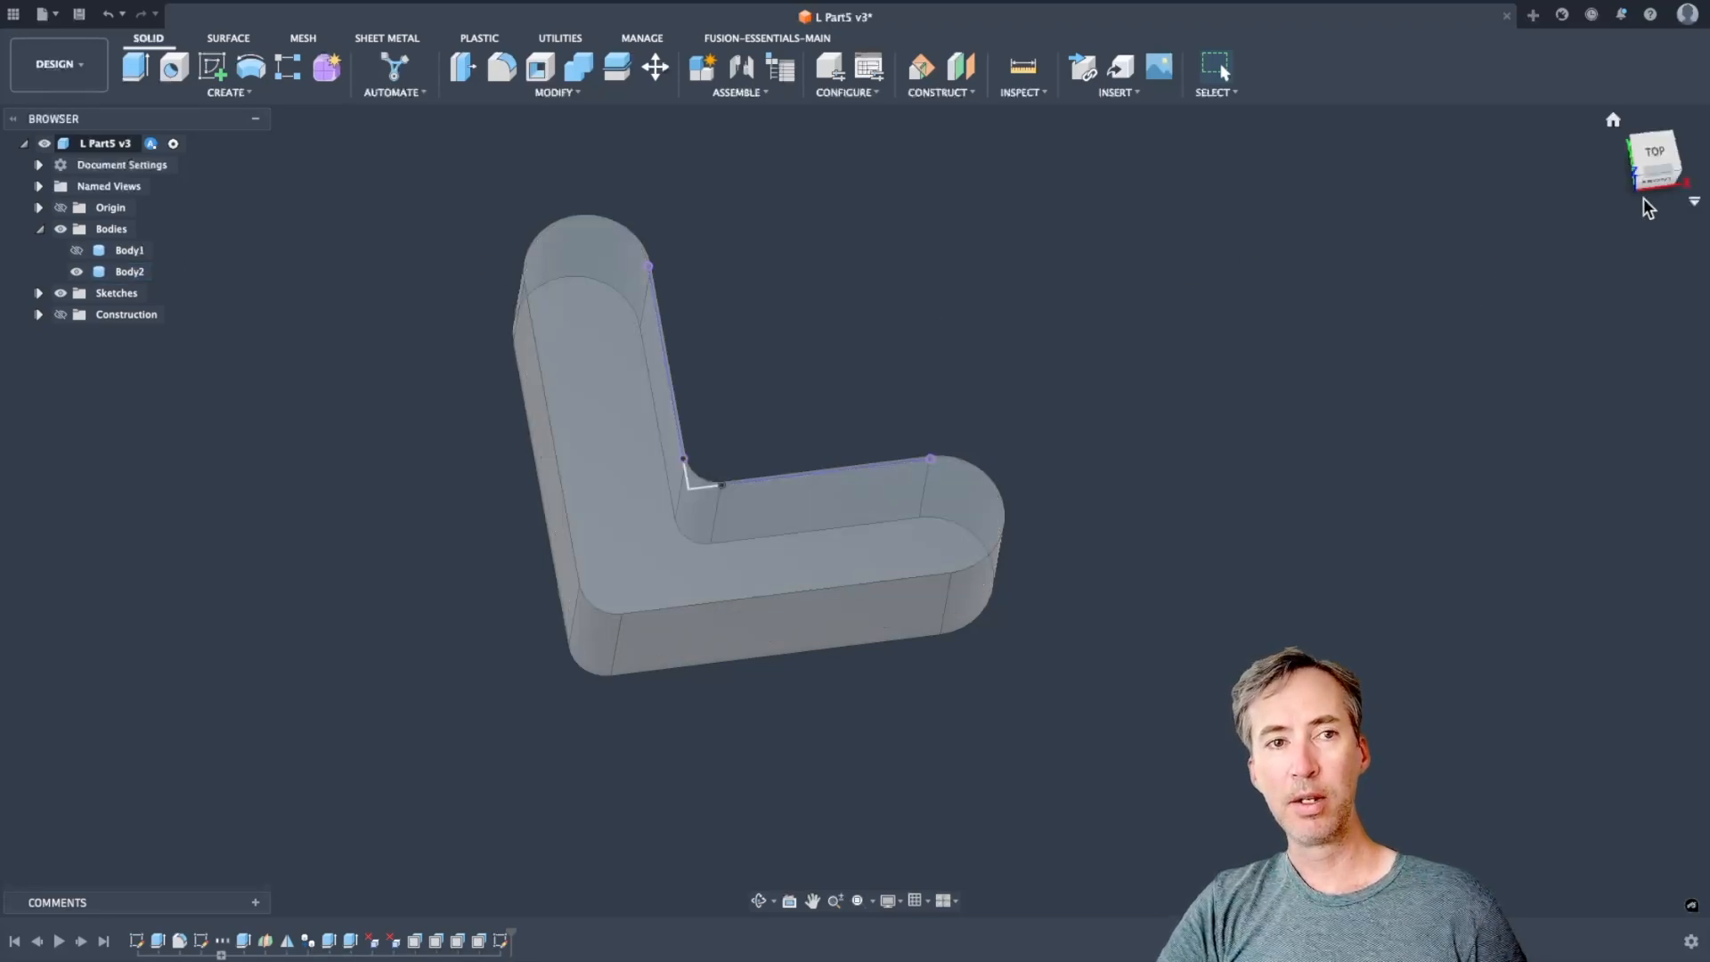
left_click(1653, 153)
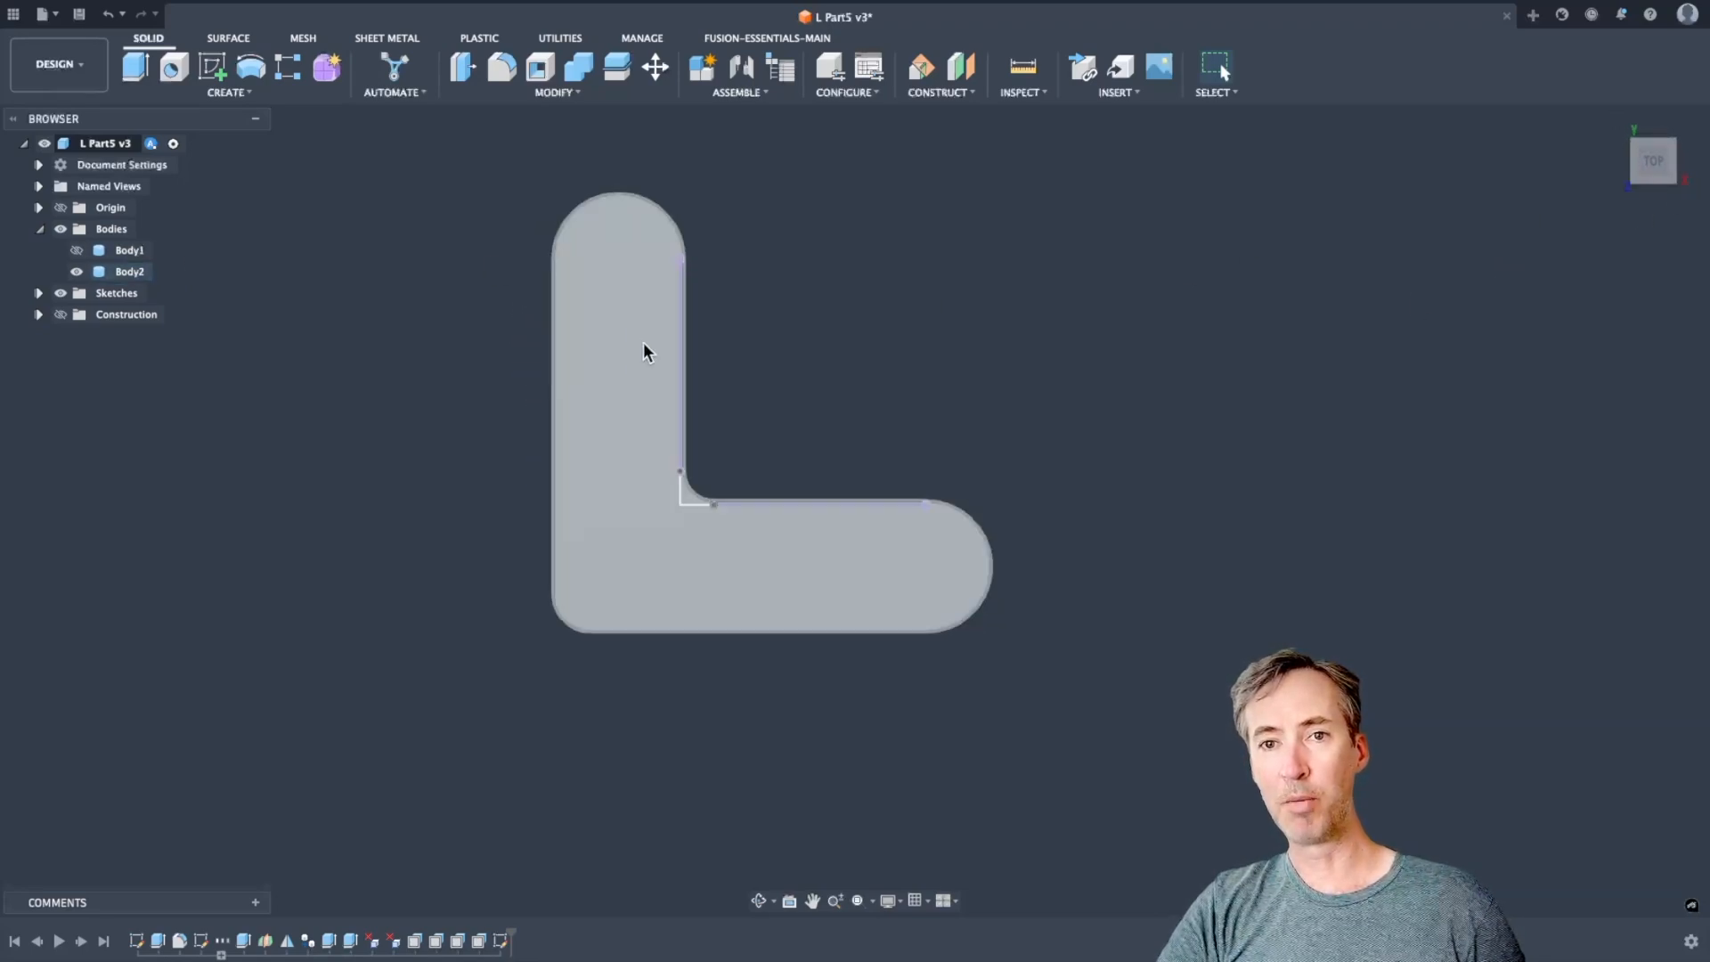
left_click(77, 250)
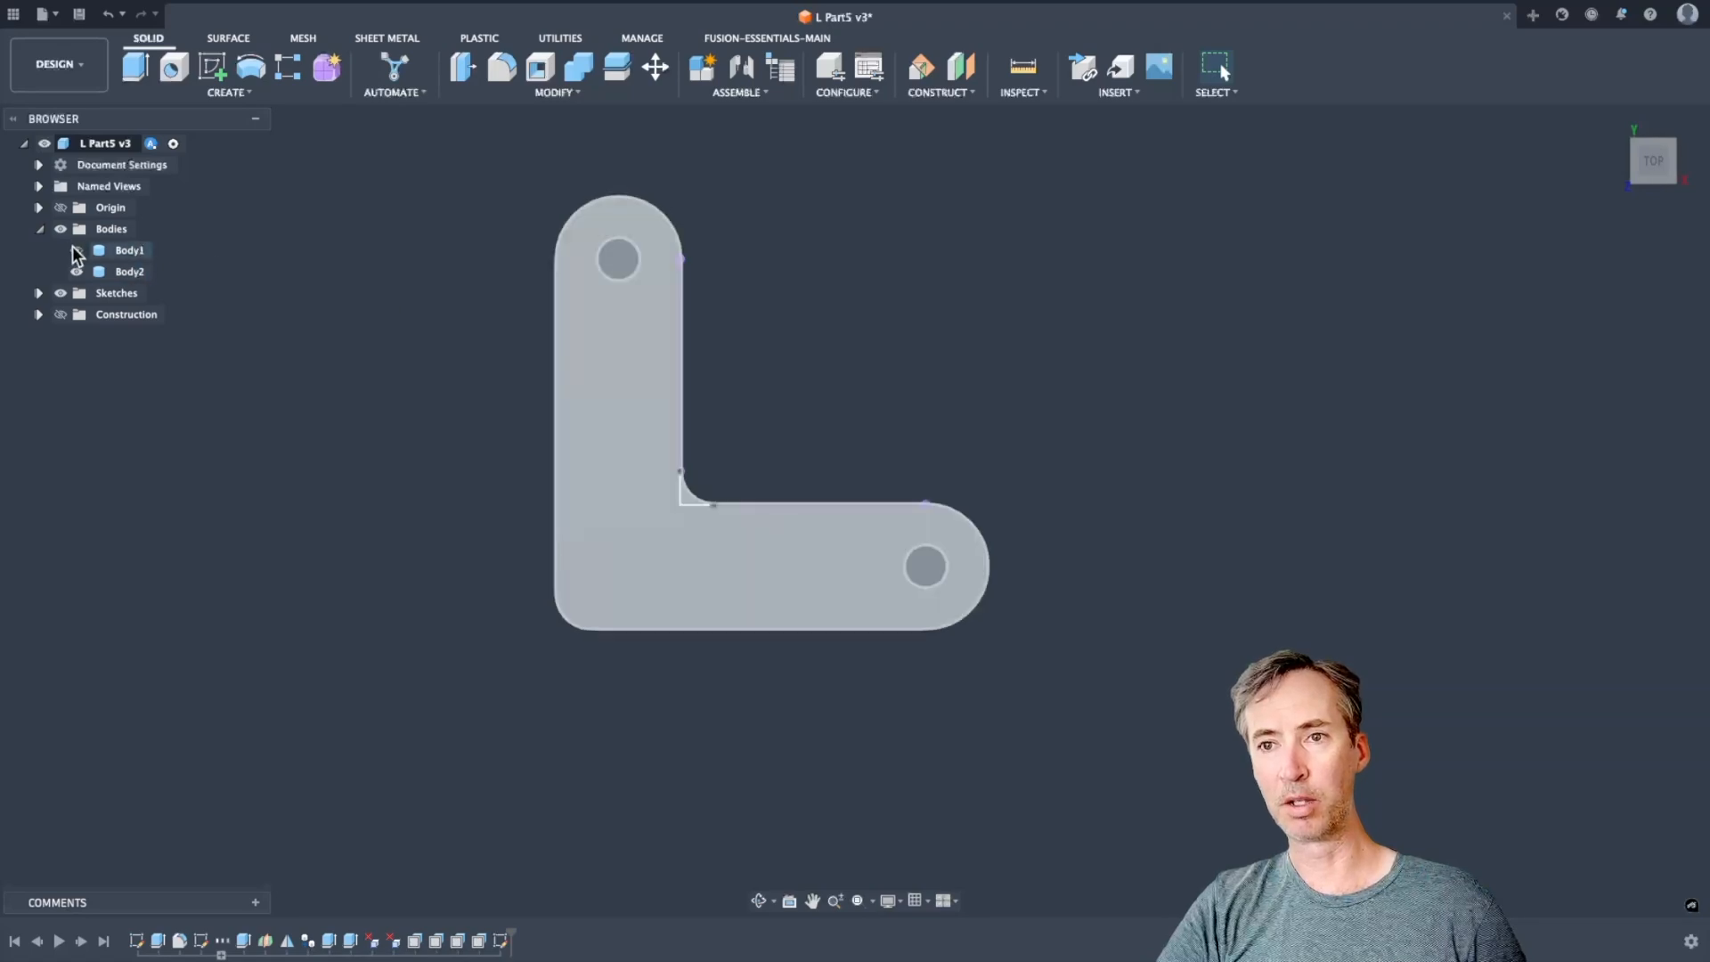
scroll(499, 308, "up", 5)
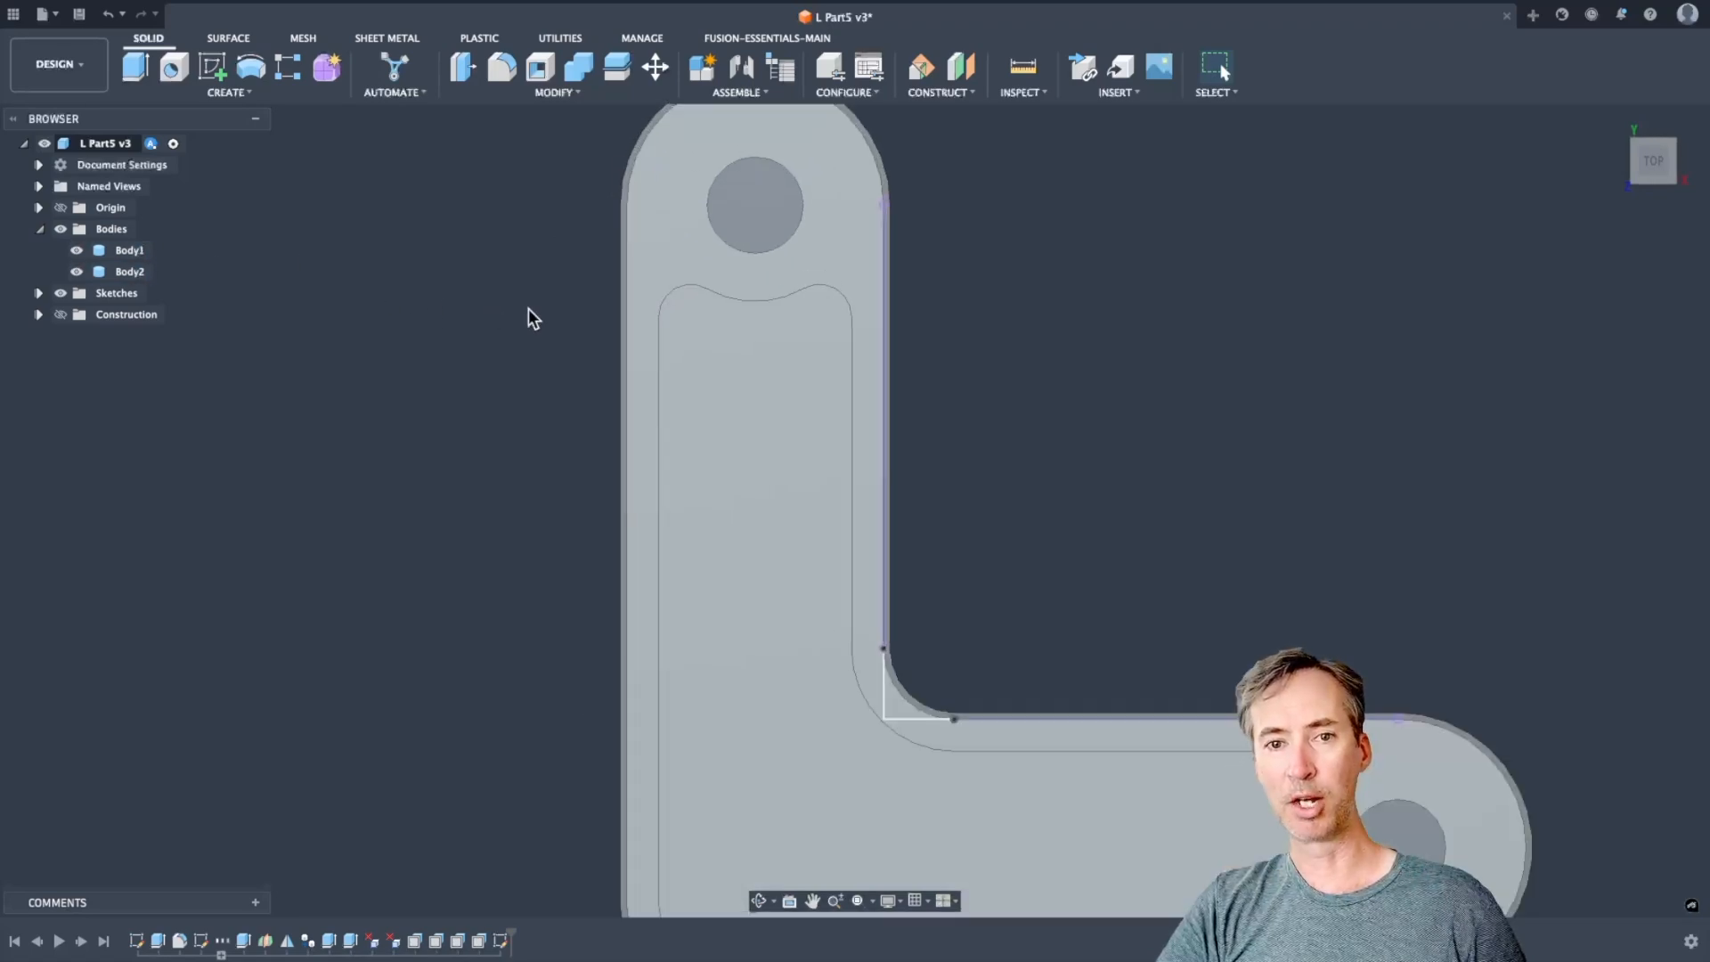
scroll(527, 308, "down", 5)
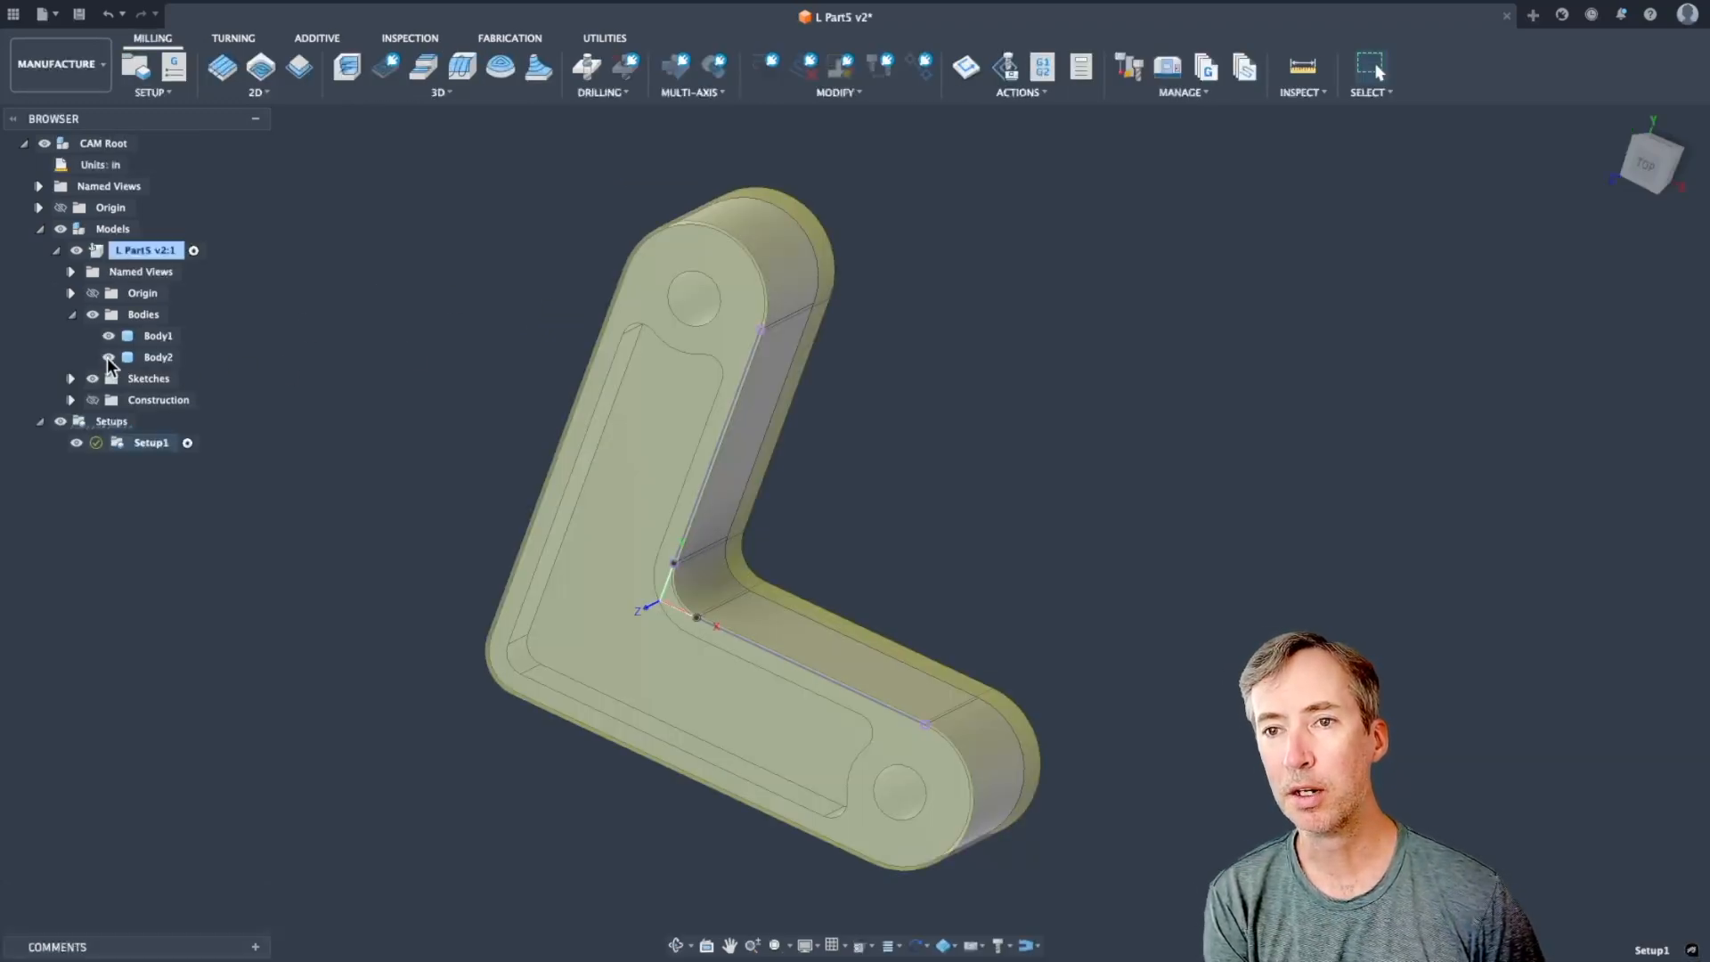
Examine Body2 by toggling its visibility and highlighting it around the part.
left_click(108, 358)
left_click(108, 358)
middle_click_drag(322, 460, 331, 392, "shift")
left_click(150, 358)
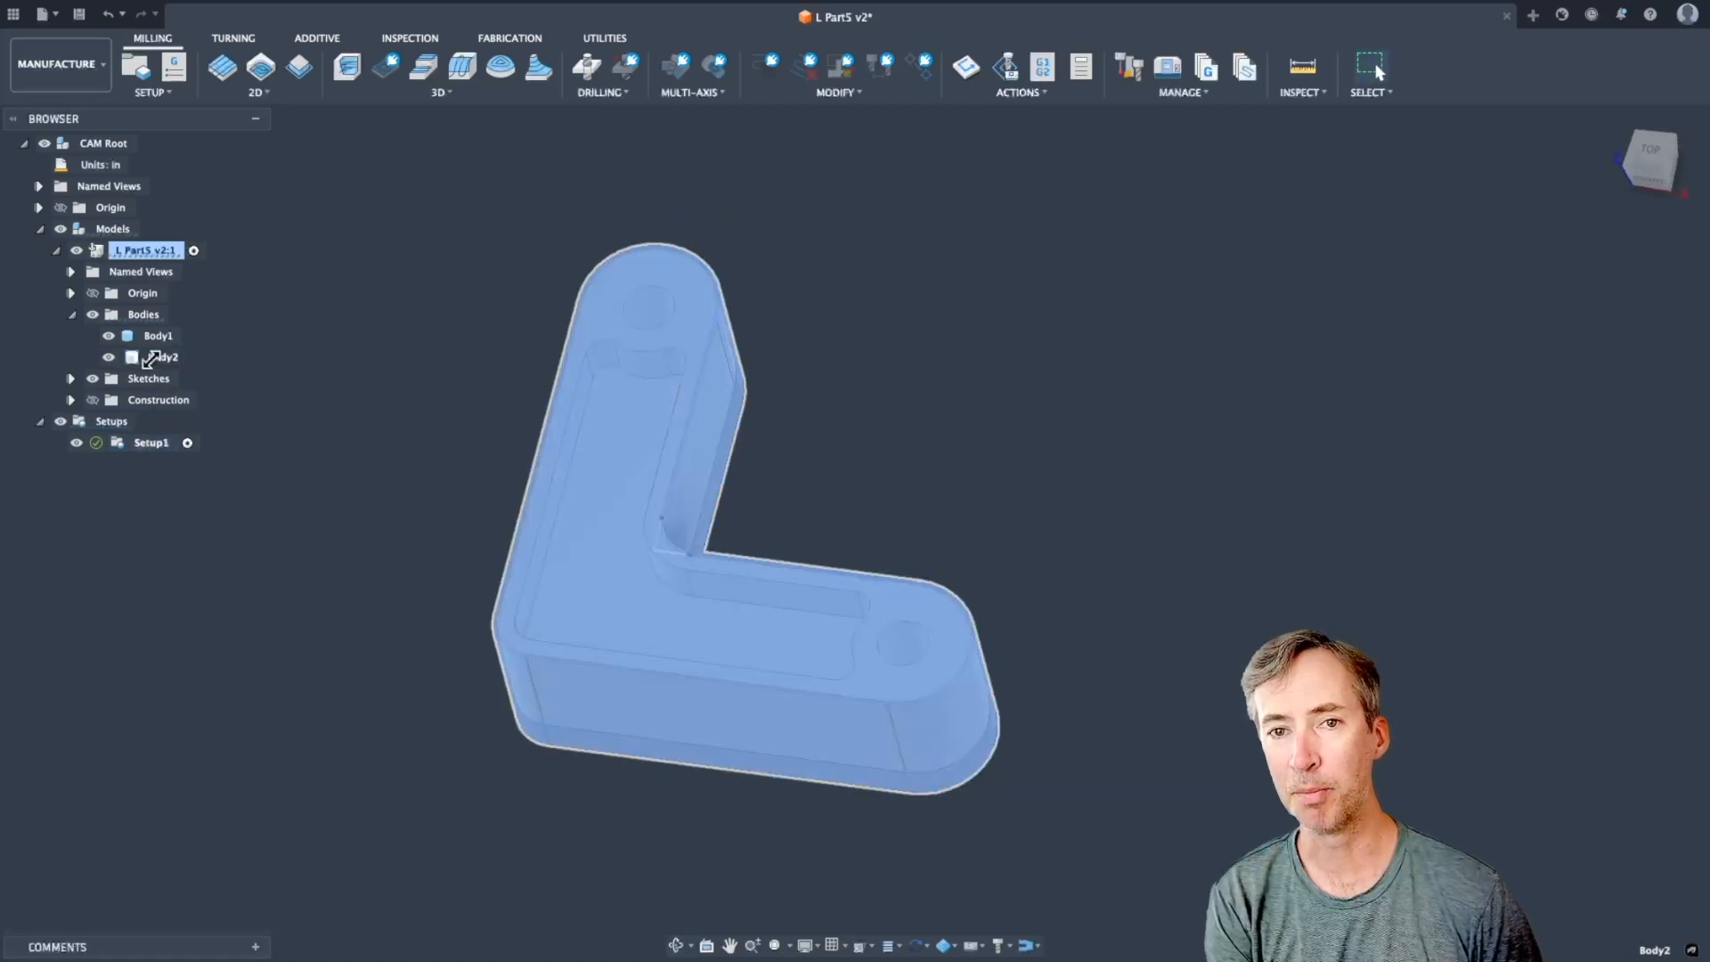
middle_click_drag(374, 552, 397, 526, "shift")
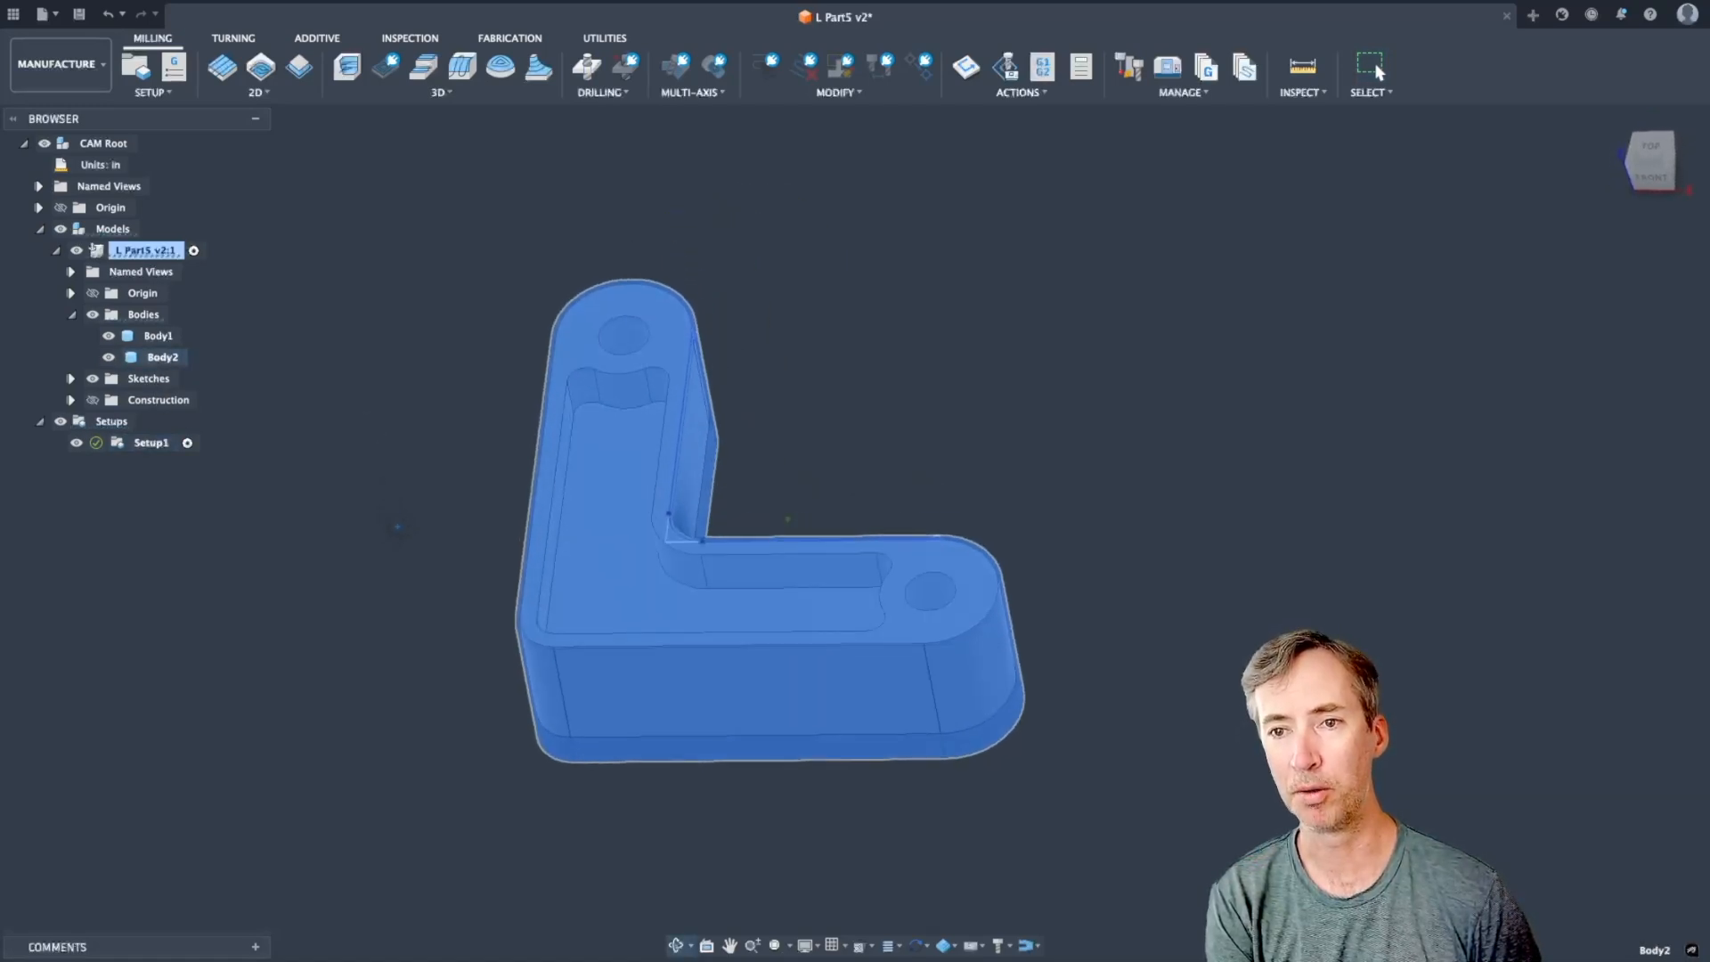
Review Setup1's stock definition and close the setup unchanged.
double_click(116, 440)
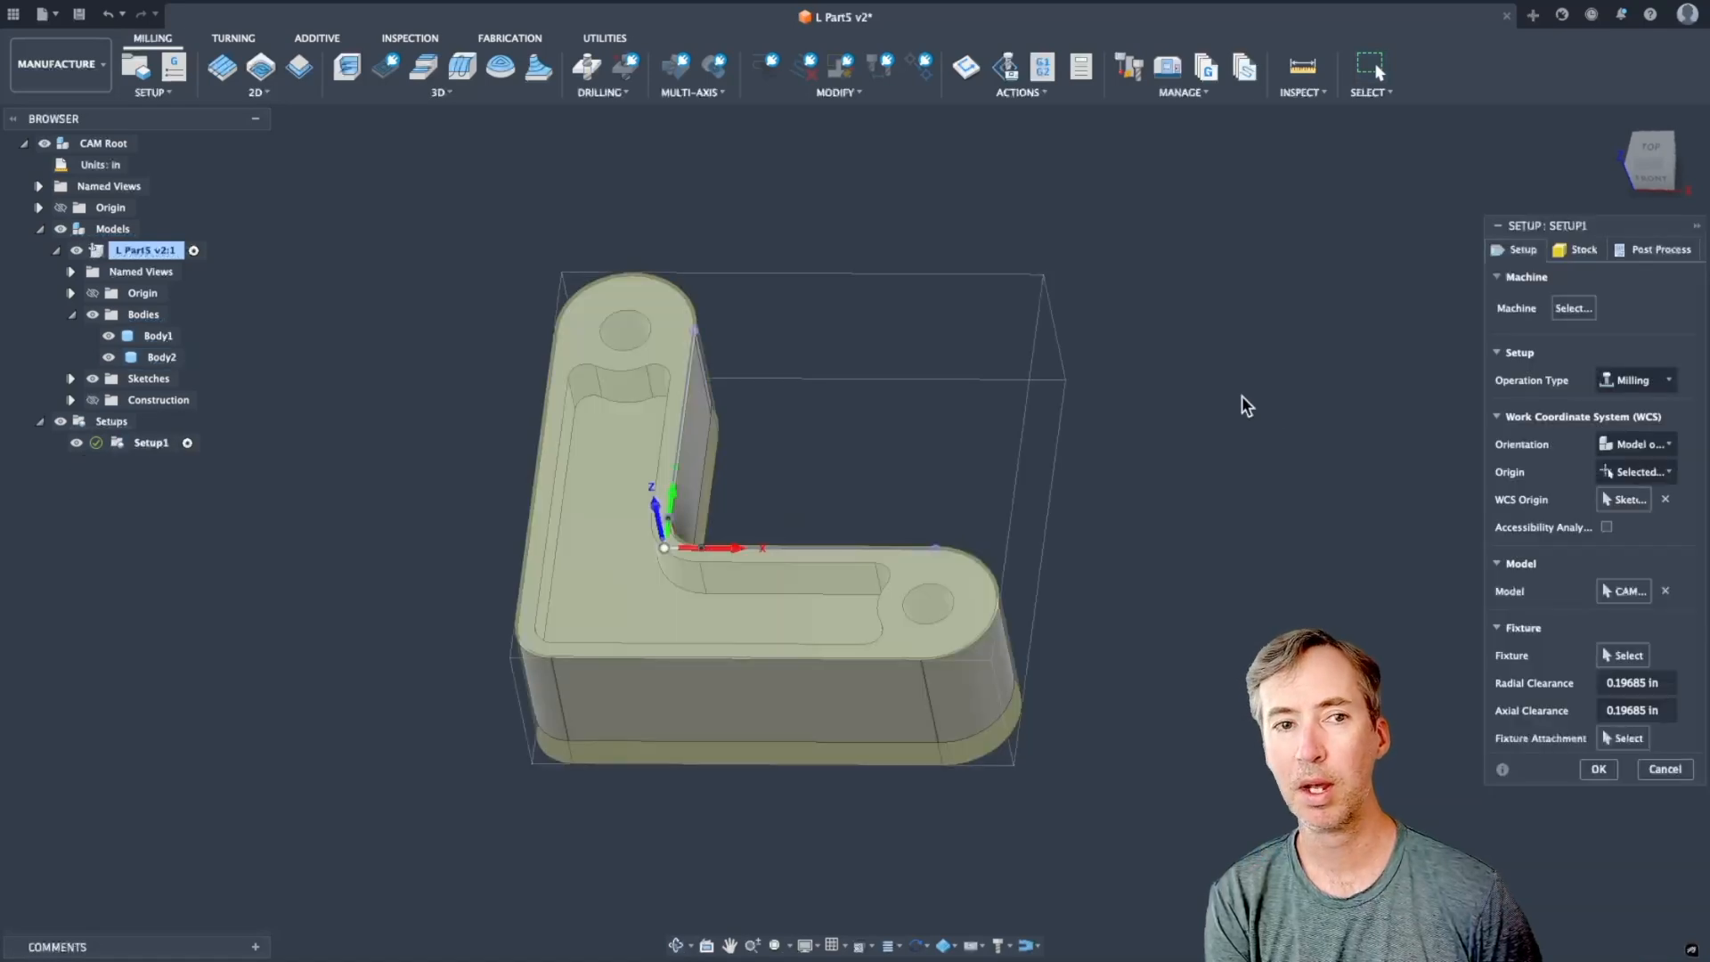
left_click(1576, 253)
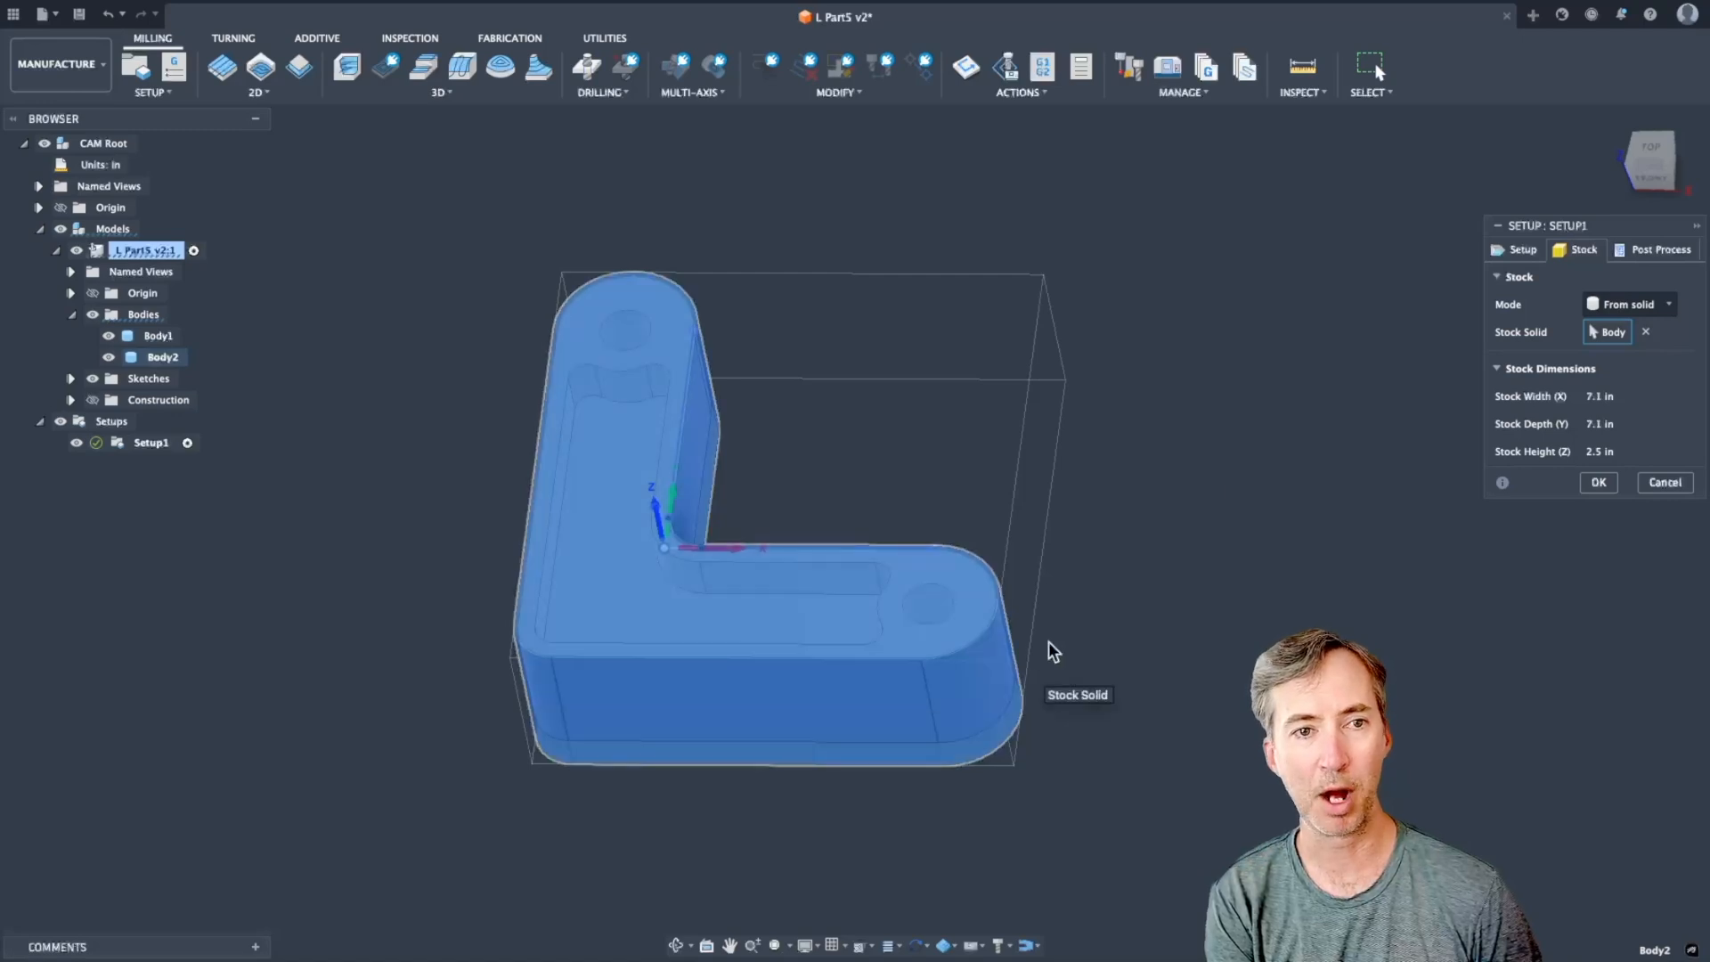
left_click(1600, 482)
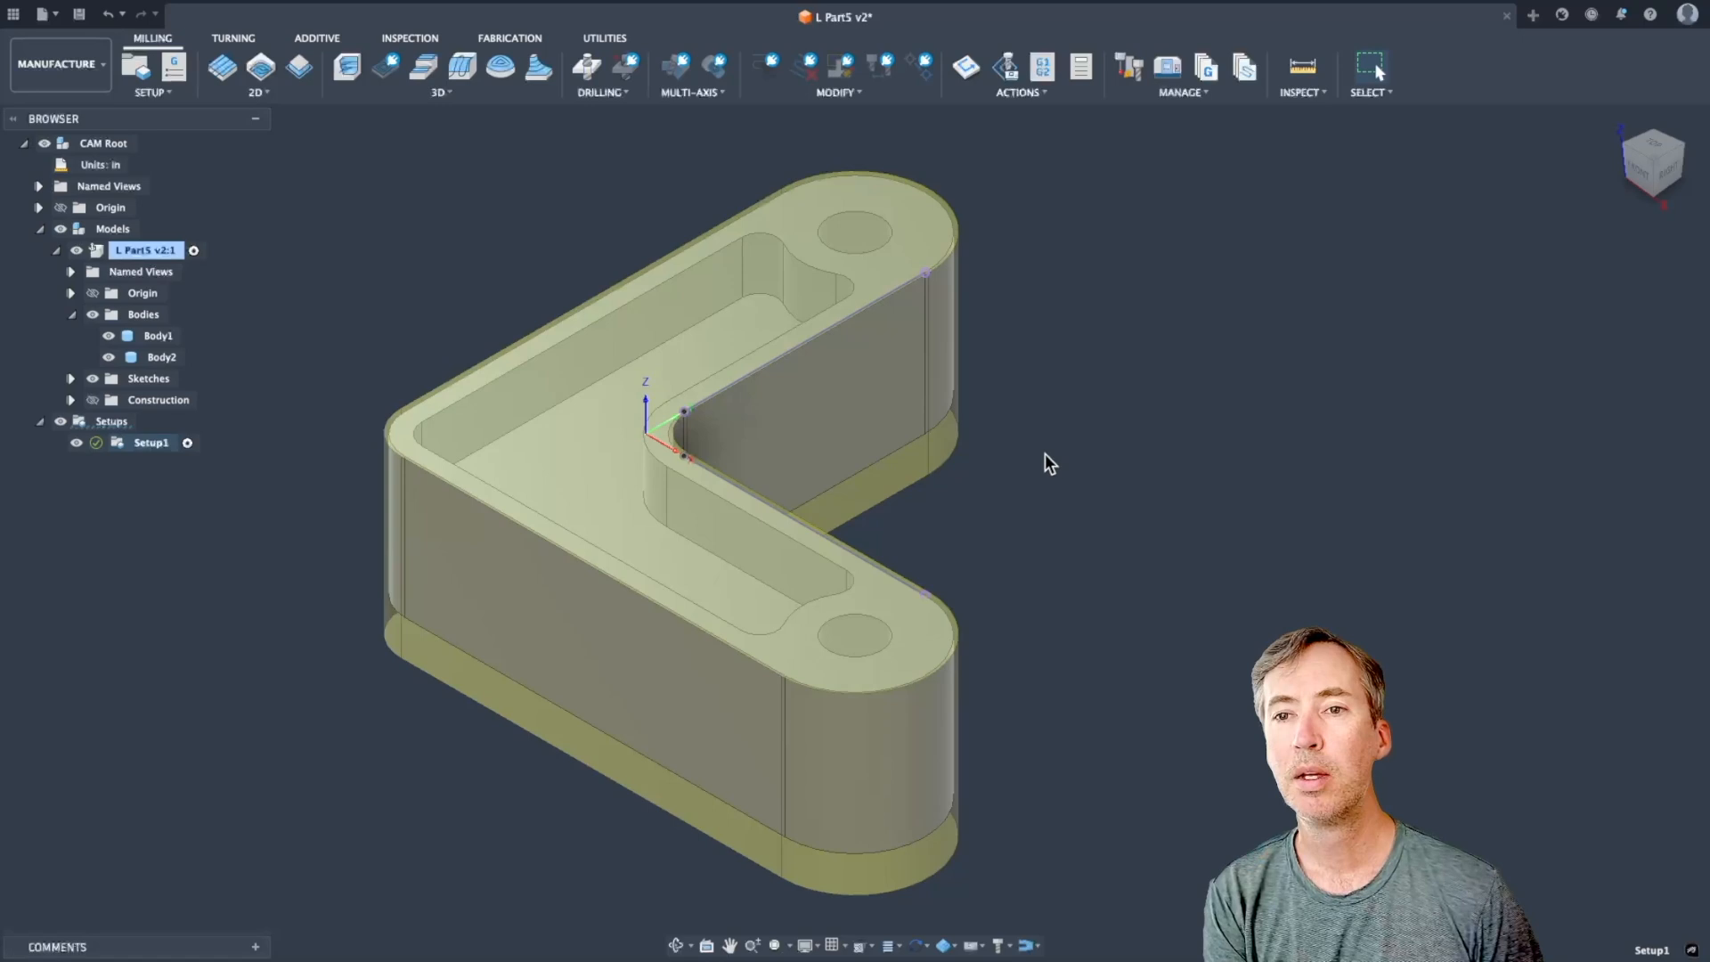
Start a Probe WCS operation and assign the 40.01 50x6 probe from the Probes set of the Fusion Library.
left_click(169, 95)
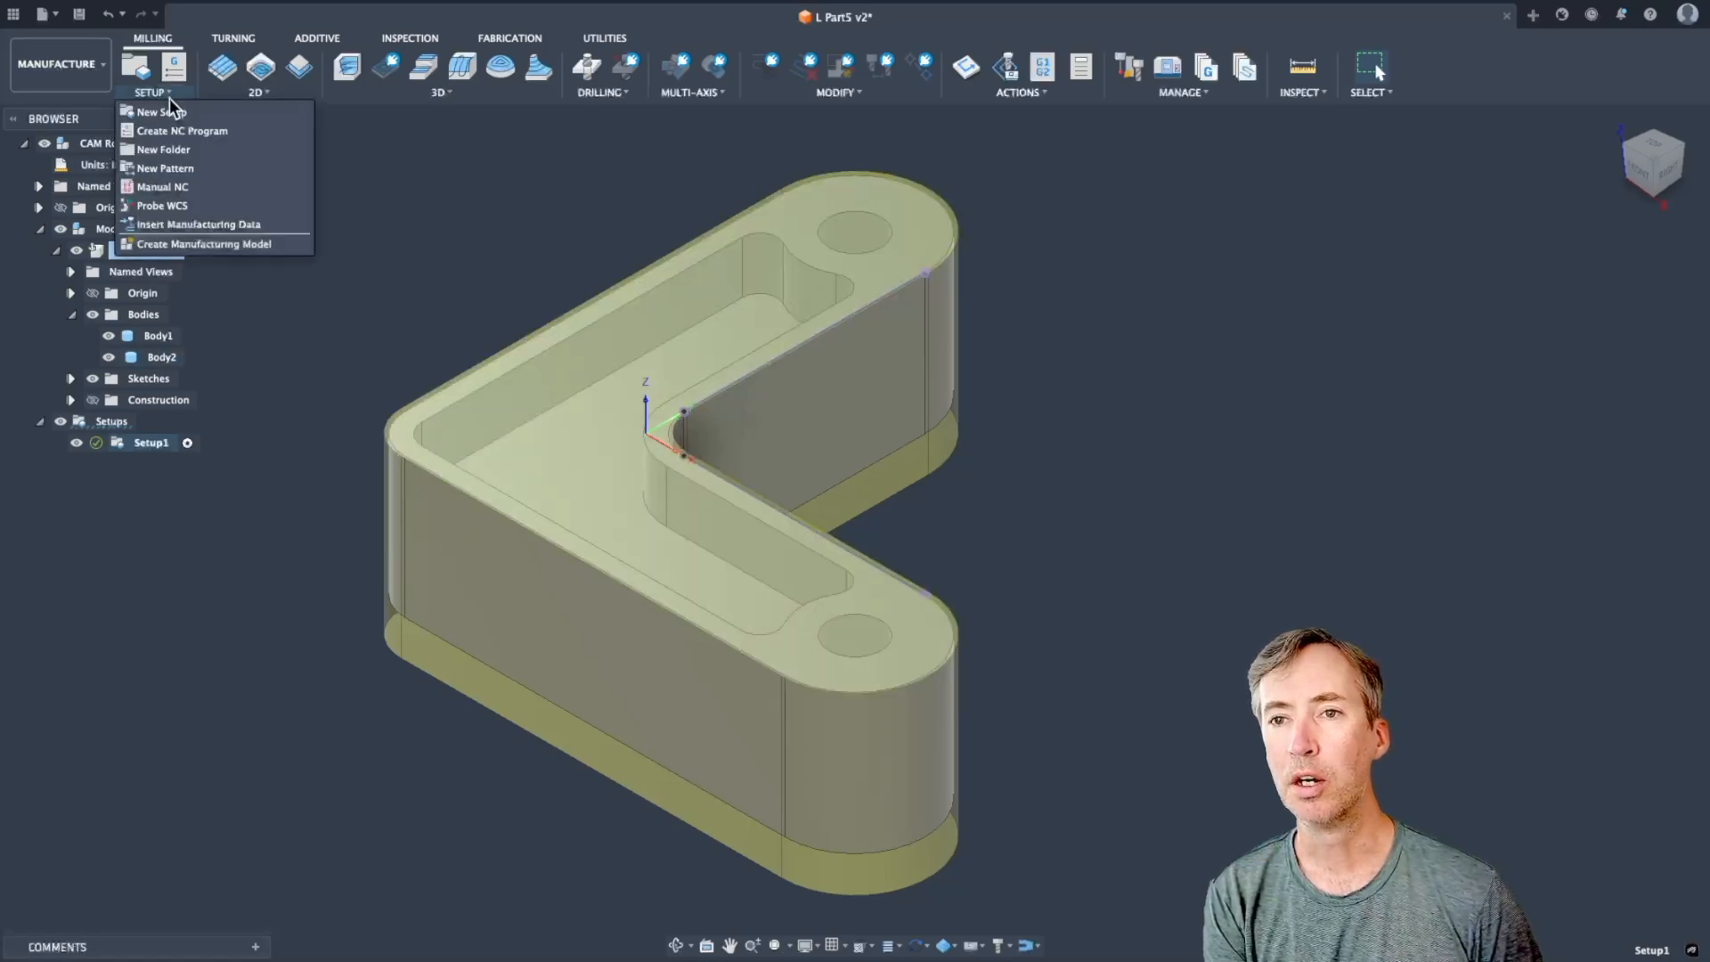
left_click(180, 205)
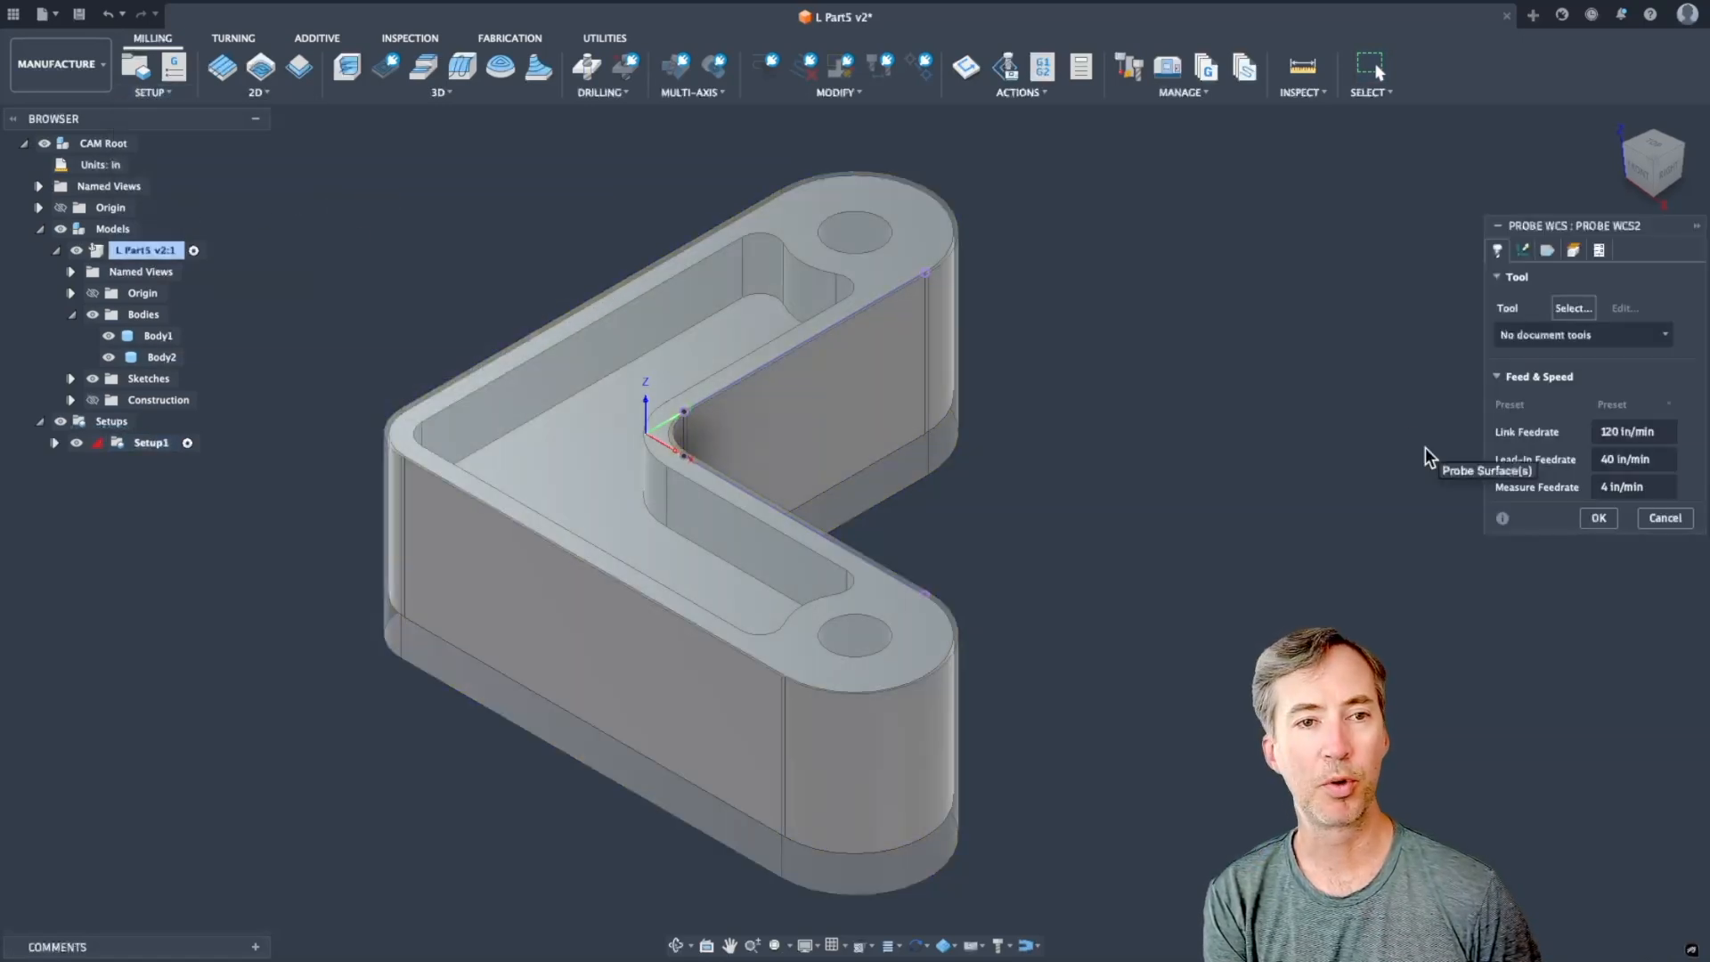
left_click(1573, 307)
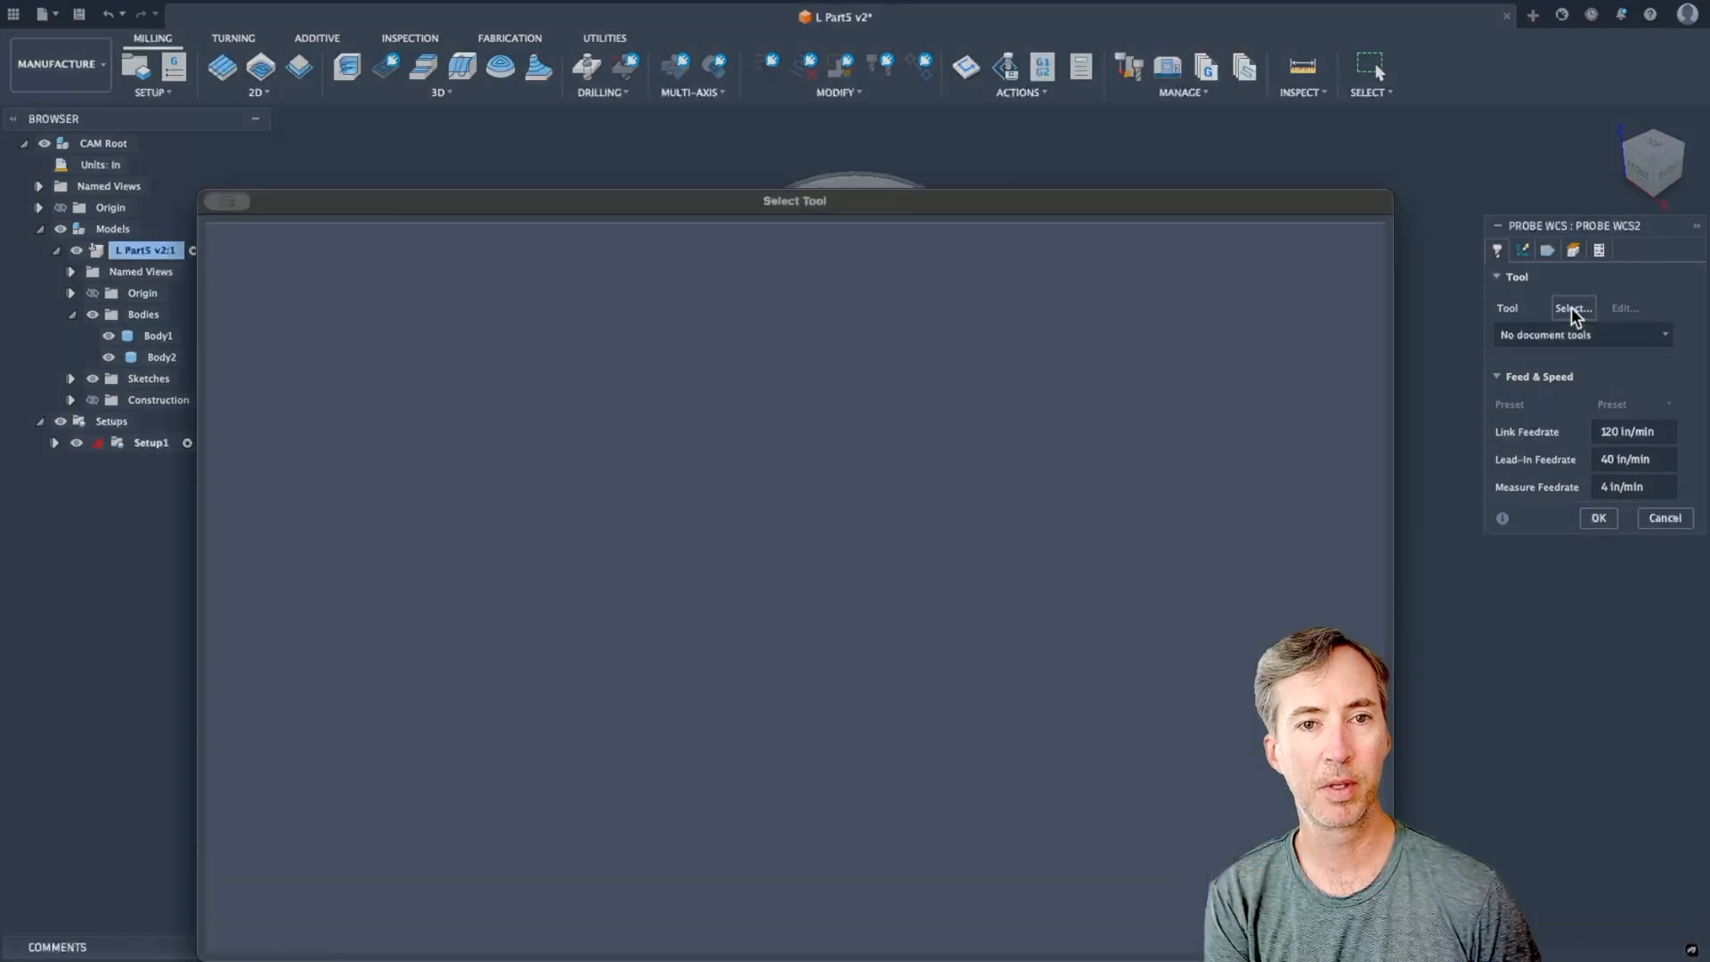
scroll(308, 702, "down", 8)
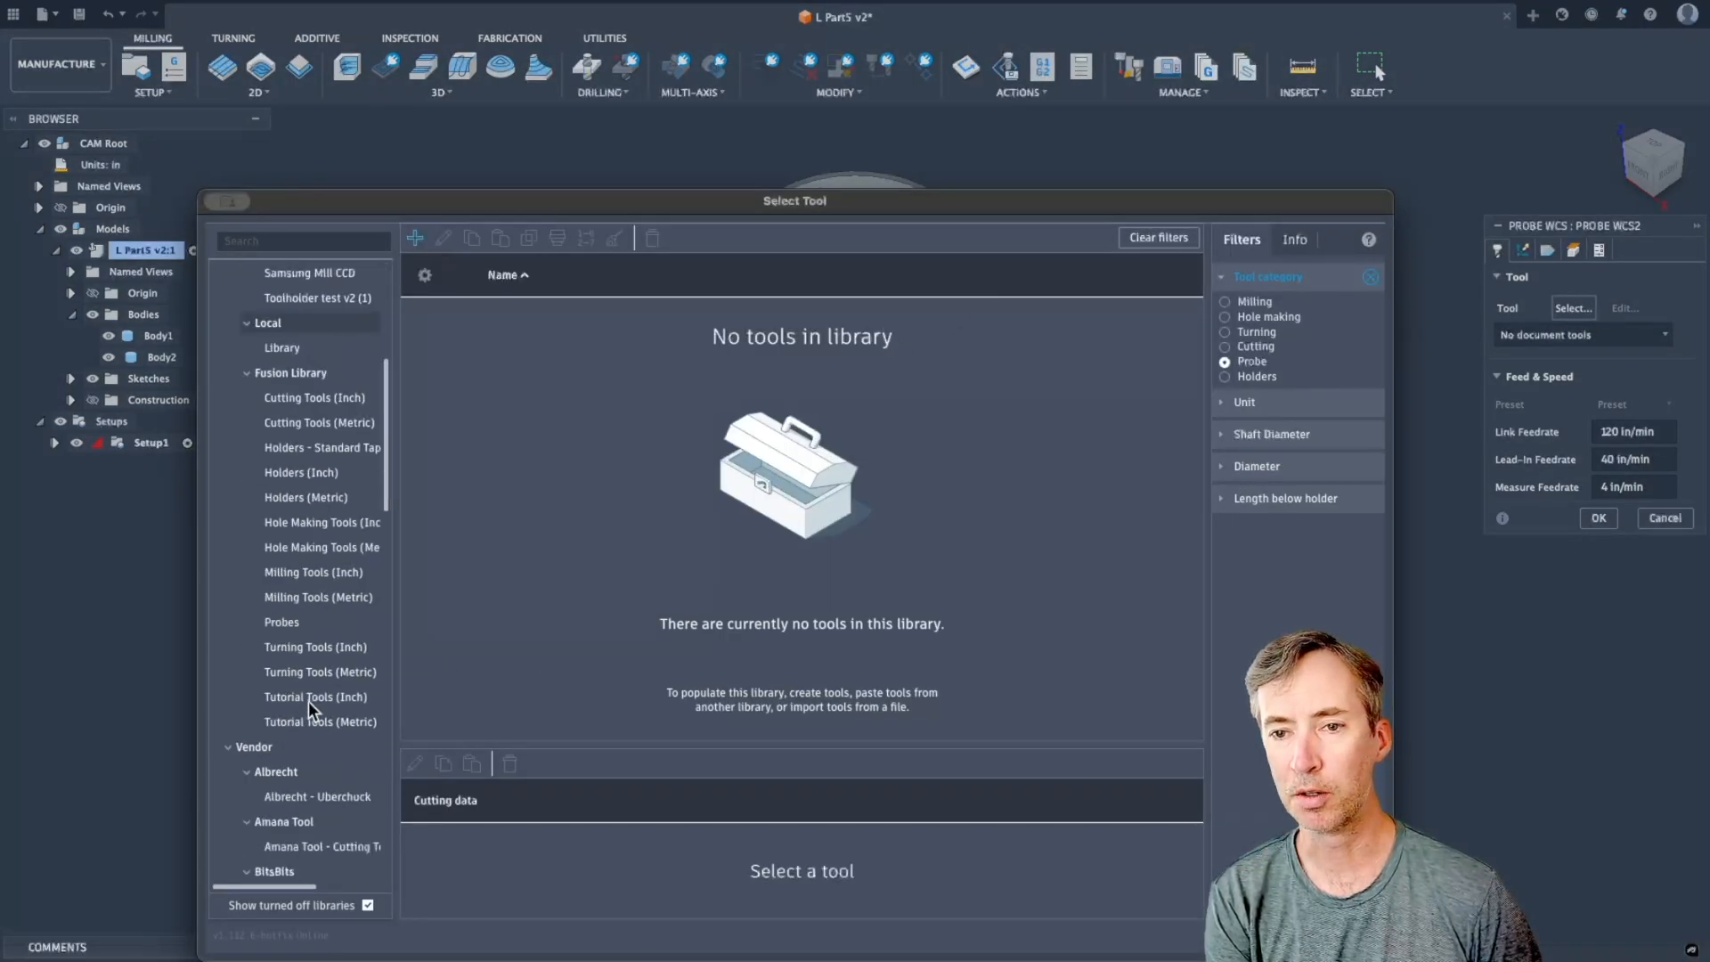
scroll(306, 691, "up", 2)
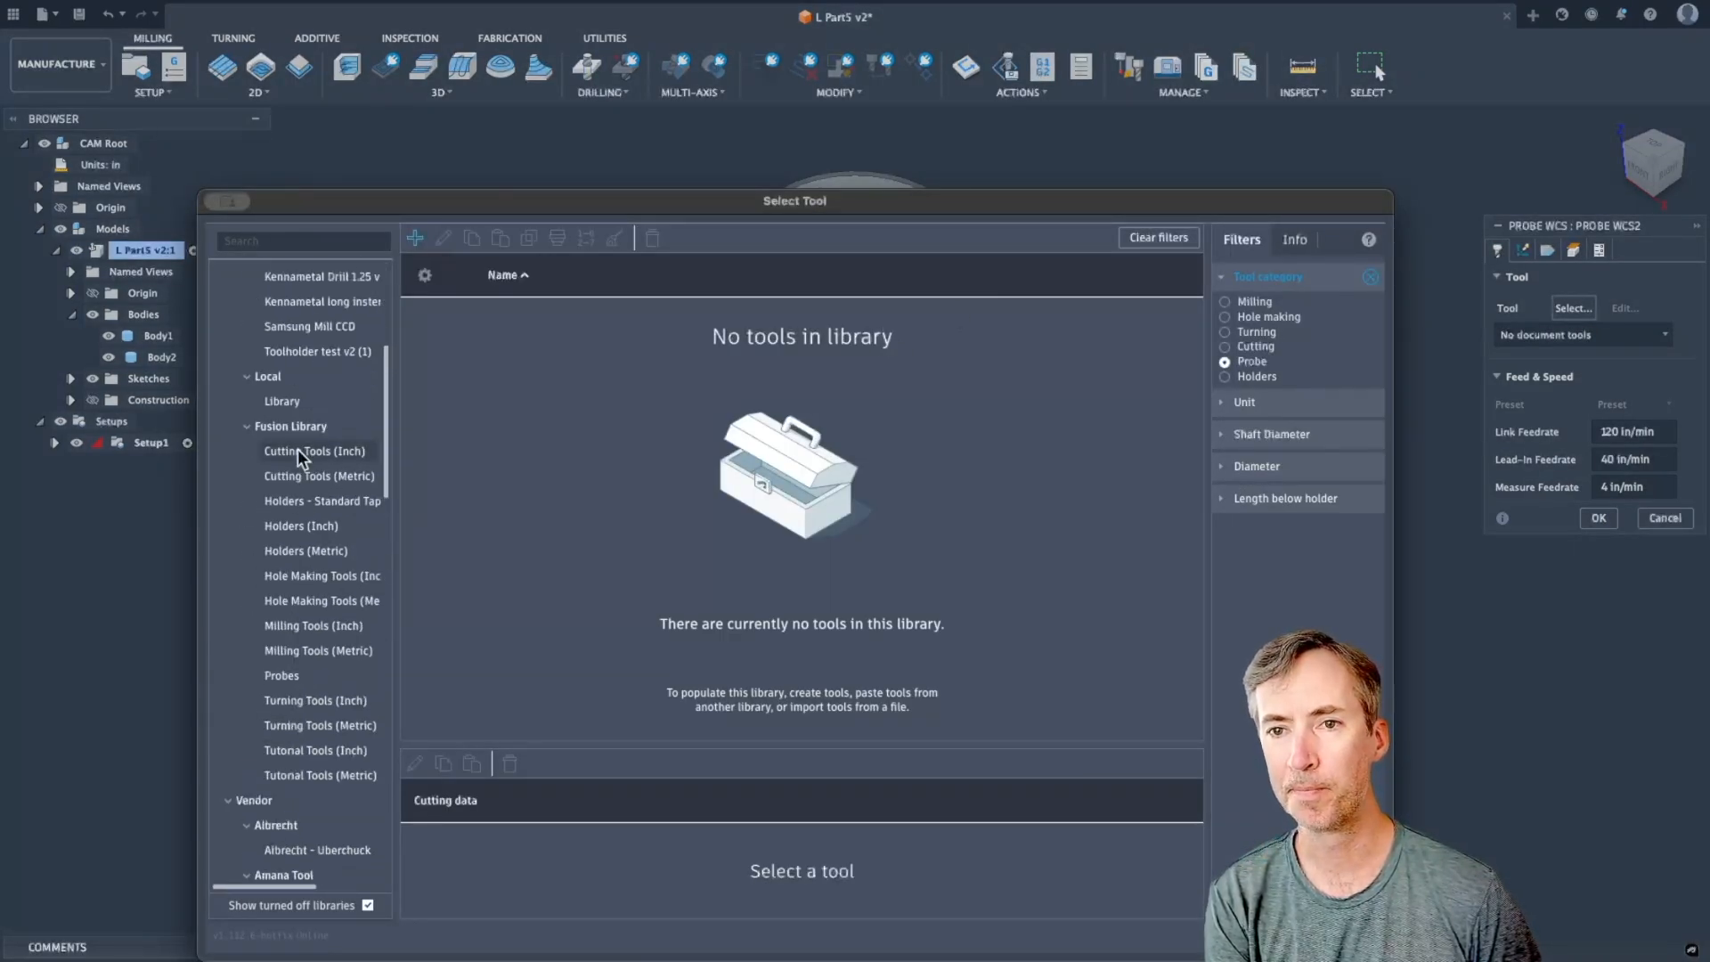
left_click(301, 426)
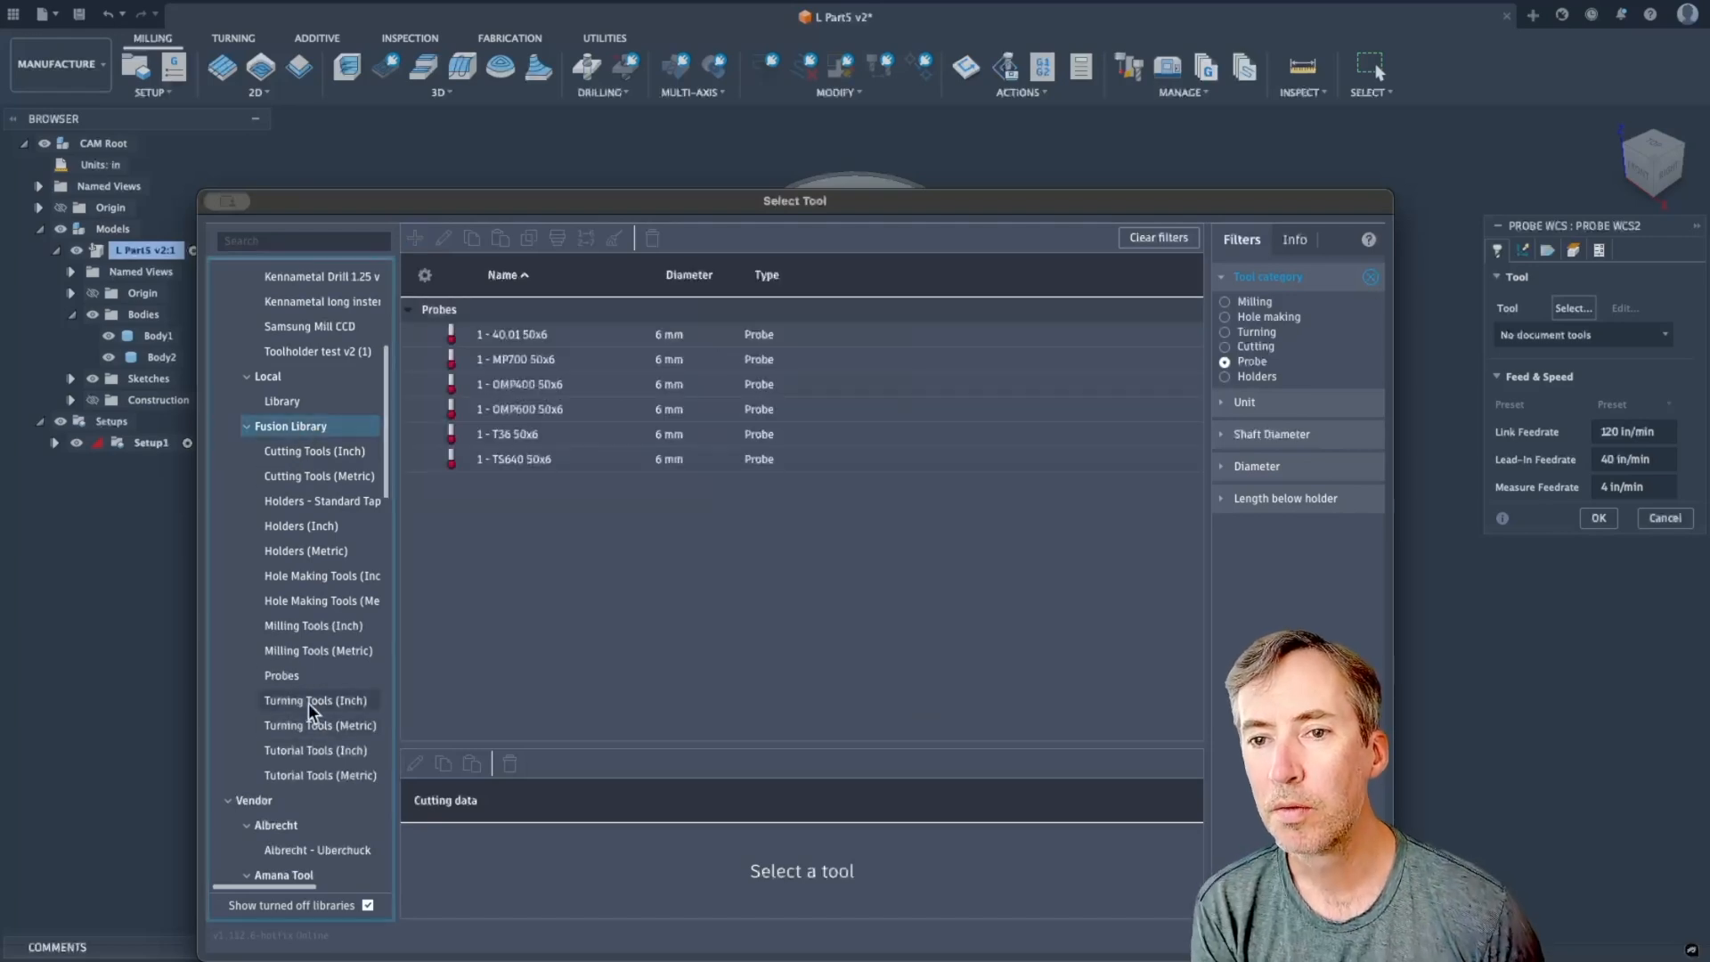
left_click(301, 676)
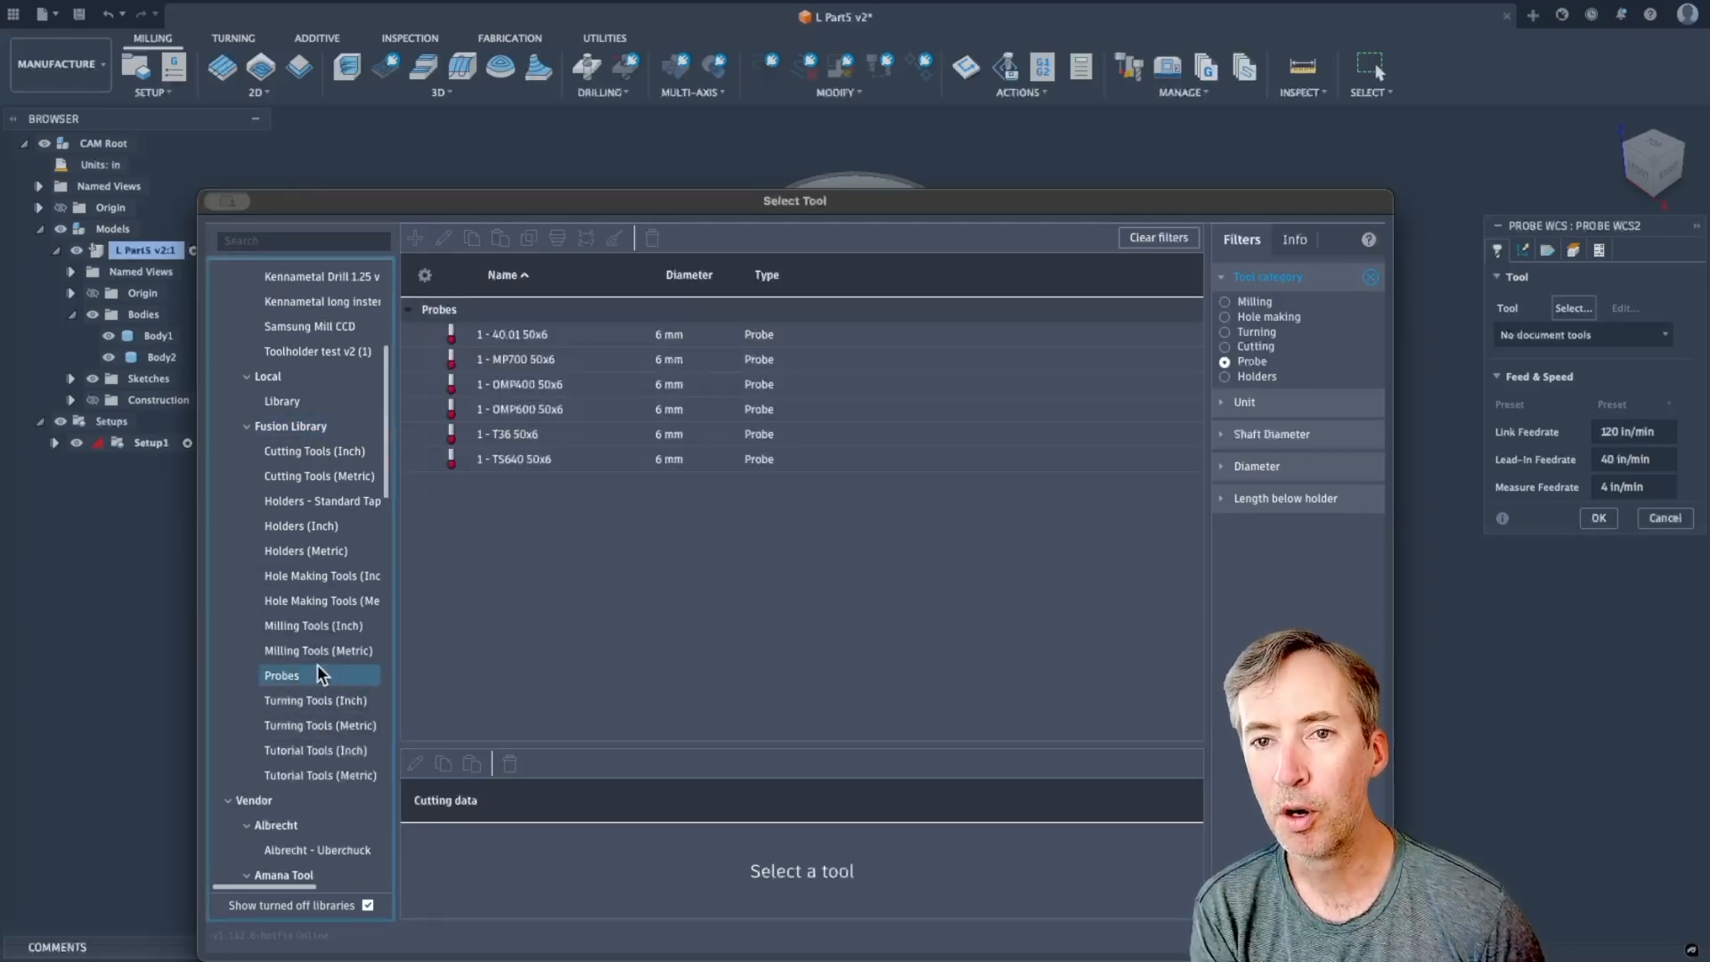
left_click(526, 333)
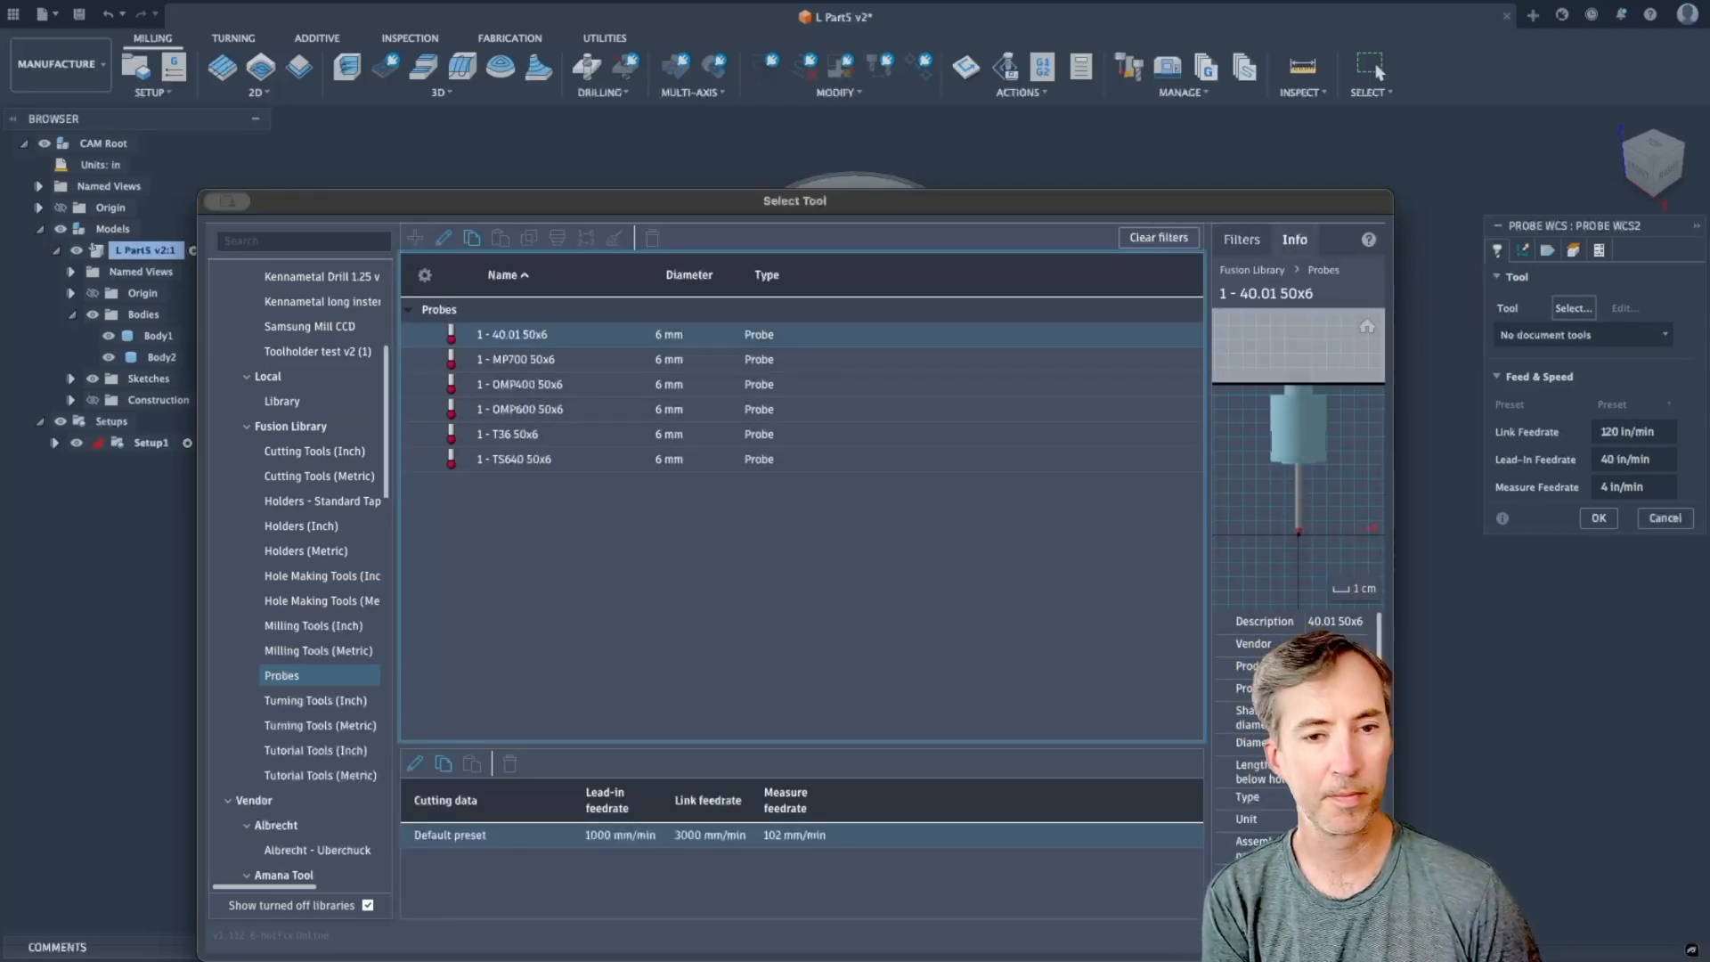
left_click(1271, 935)
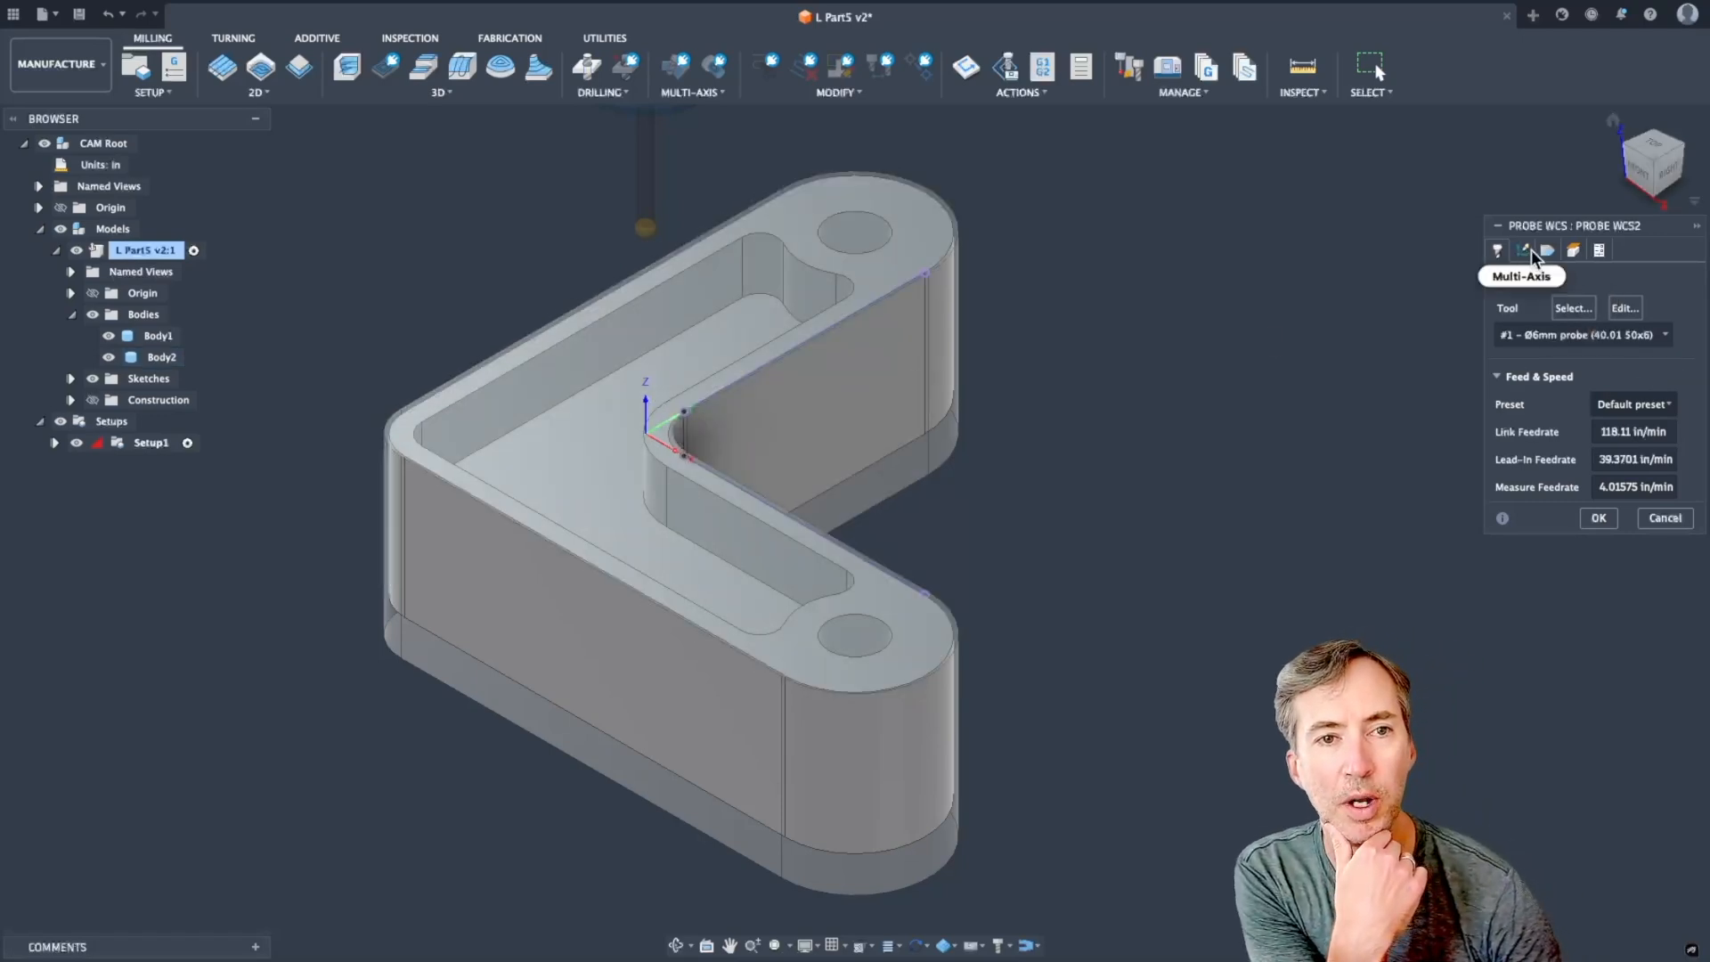
Try the Stock probe mode for picking probe surfaces on the L-shaped part, and cancel the Probe WCS operation.
left_click(1531, 250)
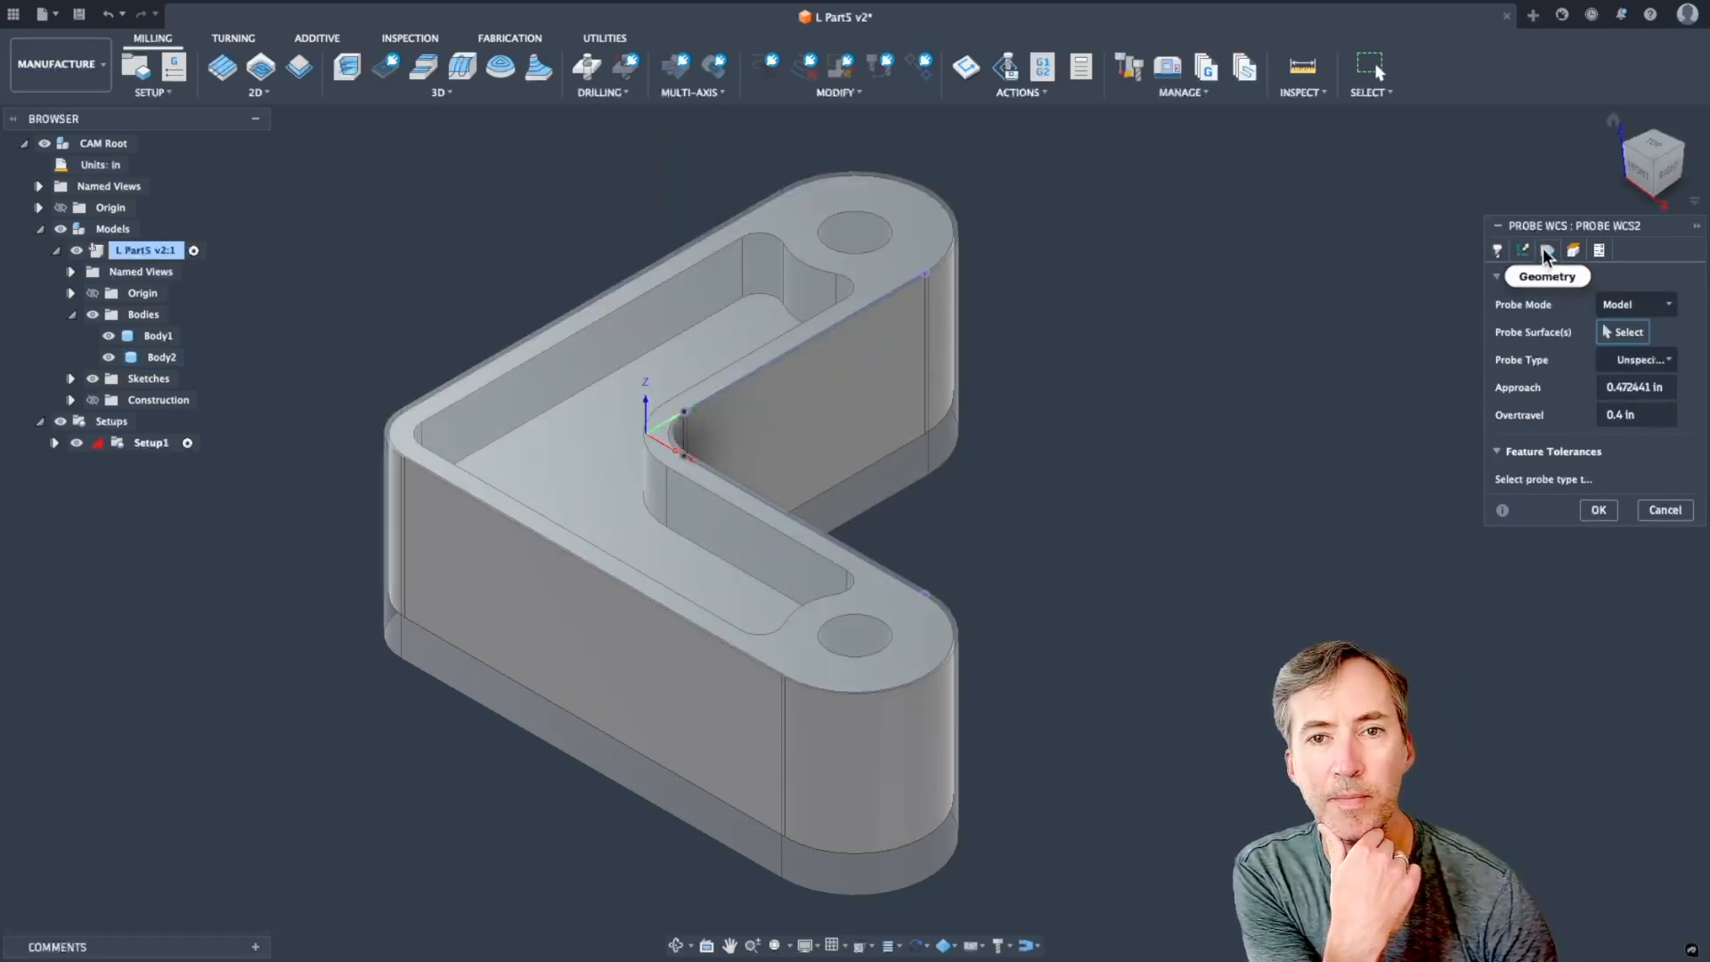
left_click(1646, 304)
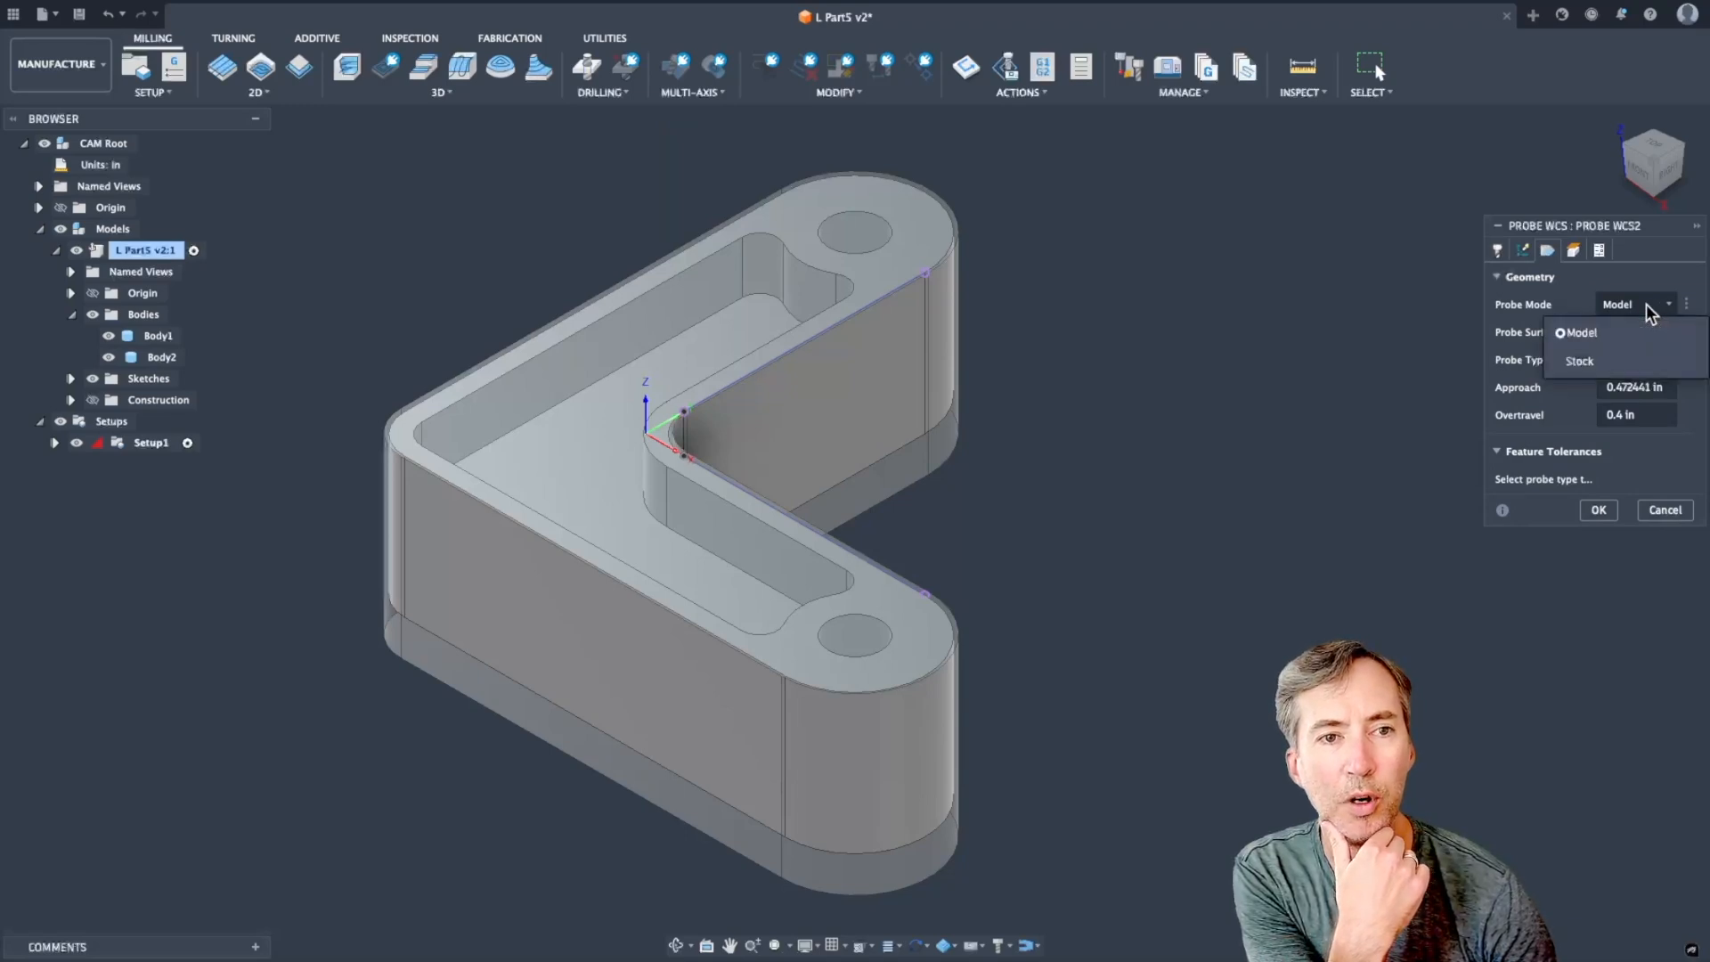
left_click(1580, 361)
scroll(846, 371, "down", 4)
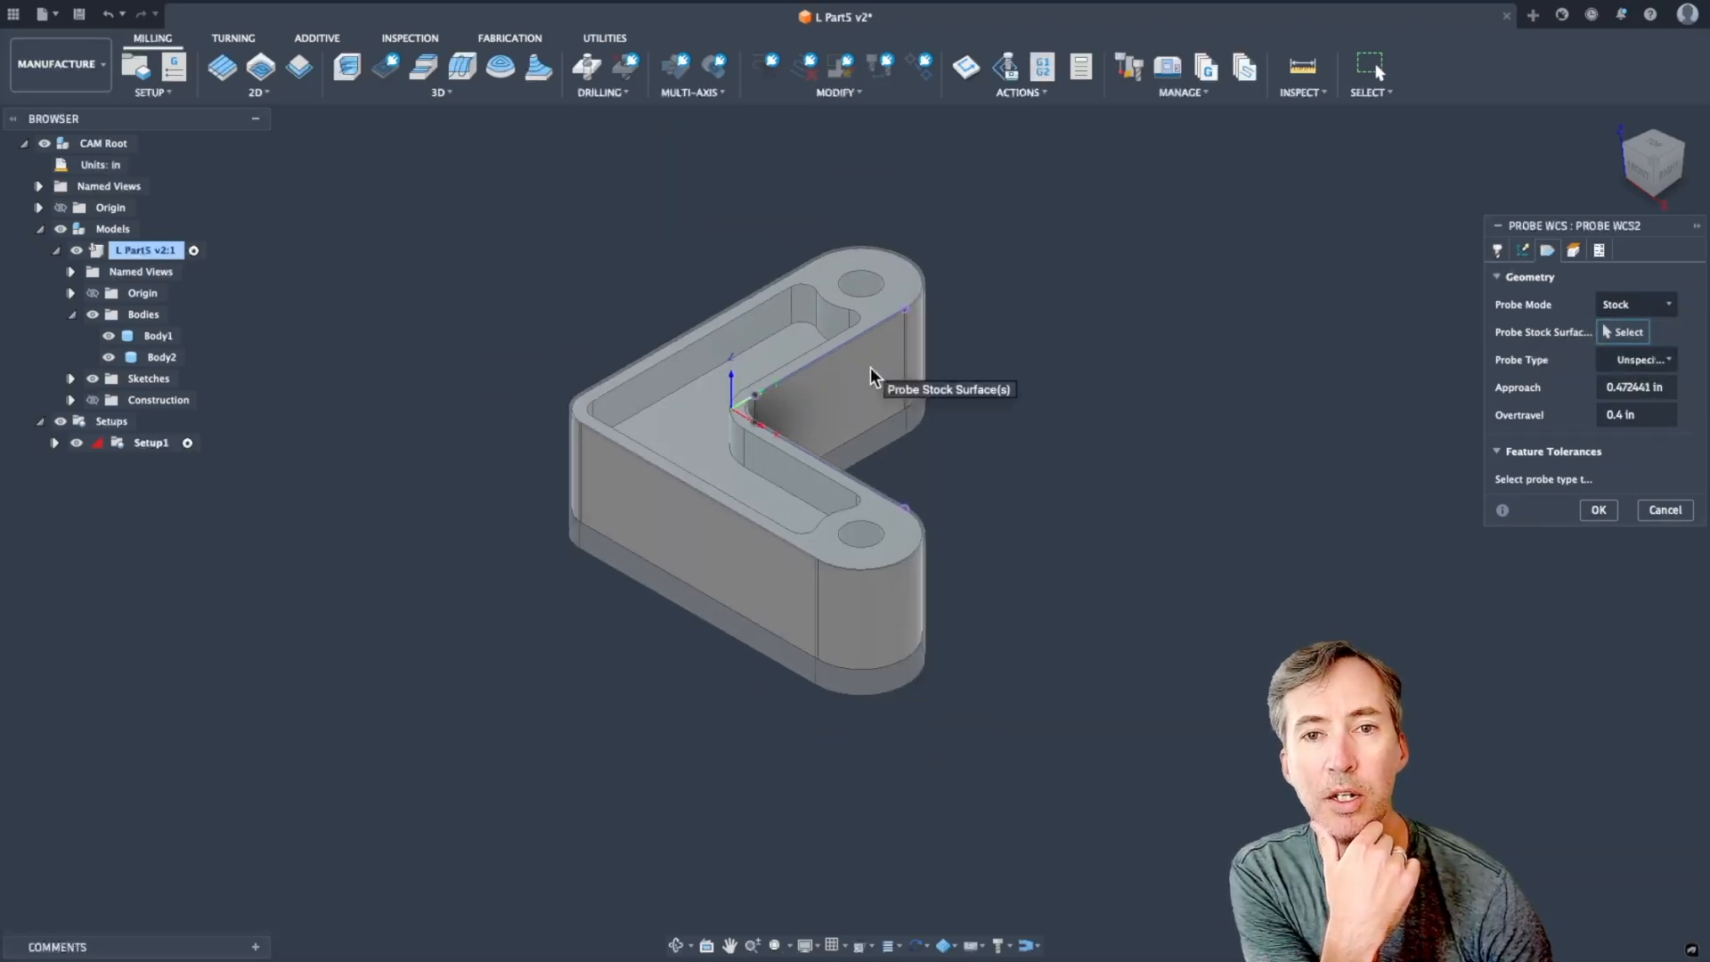
mouse_move(842, 394)
middle_mouse_down("shift")
mouse_move(877, 375)
mouse_move(859, 421)
middle_mouse_up("shift")
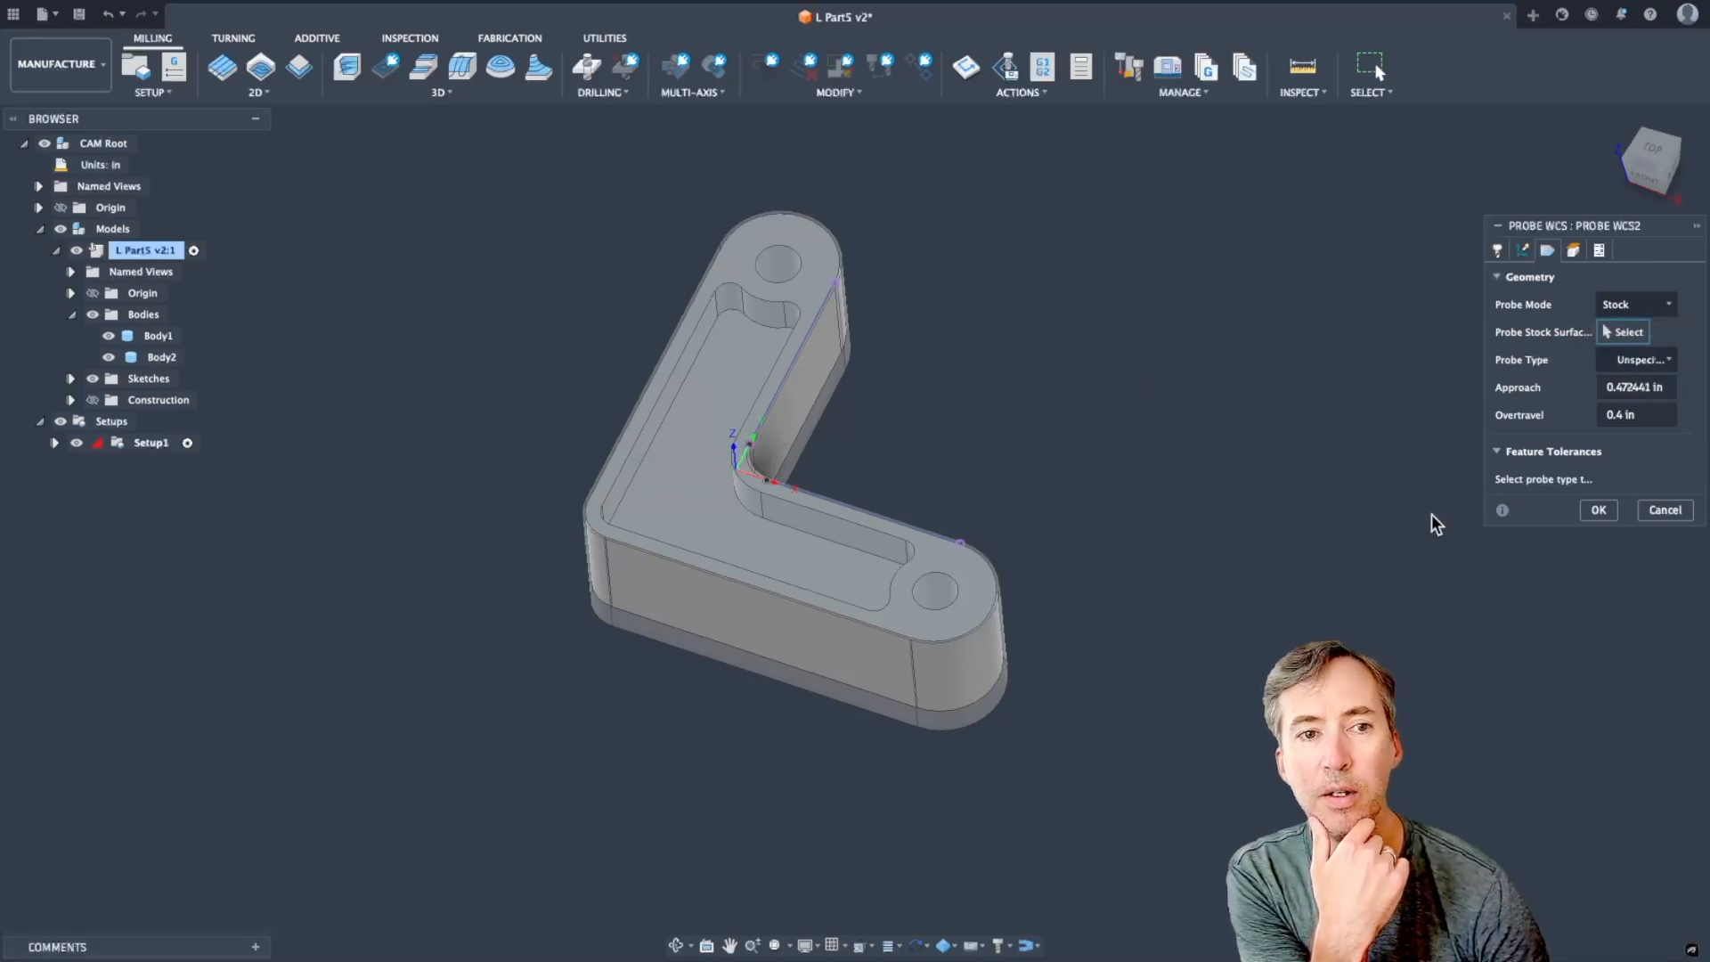
left_click(1664, 510)
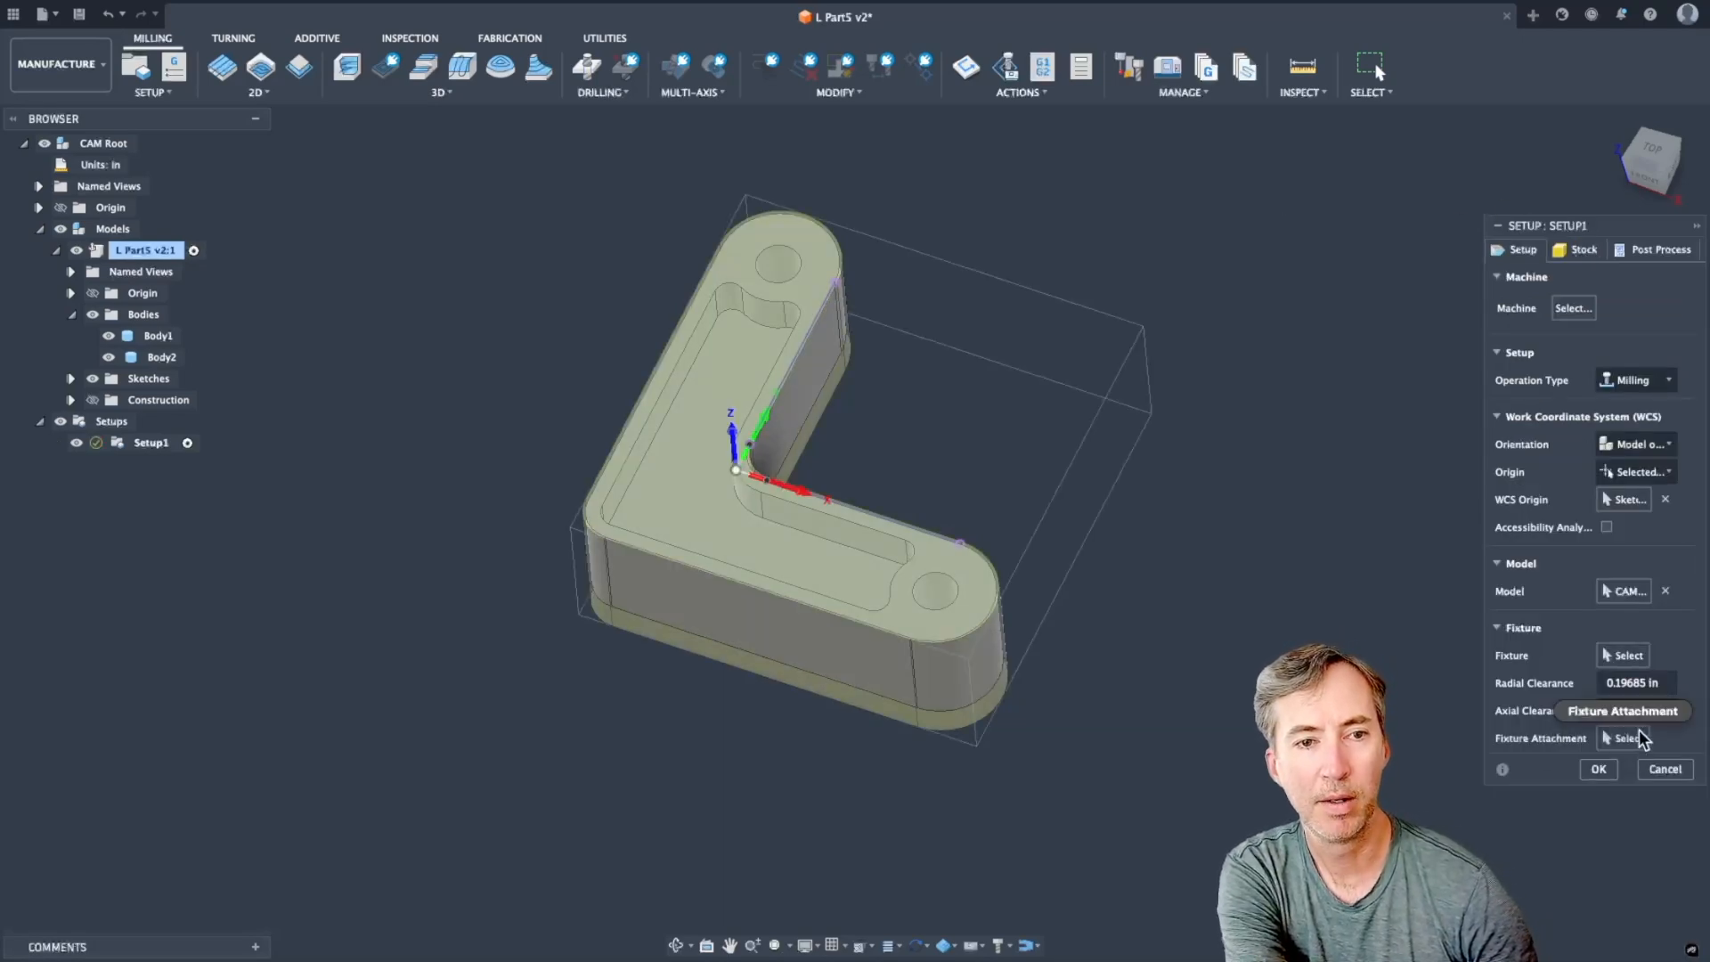
Replace the model selection in Setup1 with Body2.
left_click(1666, 593)
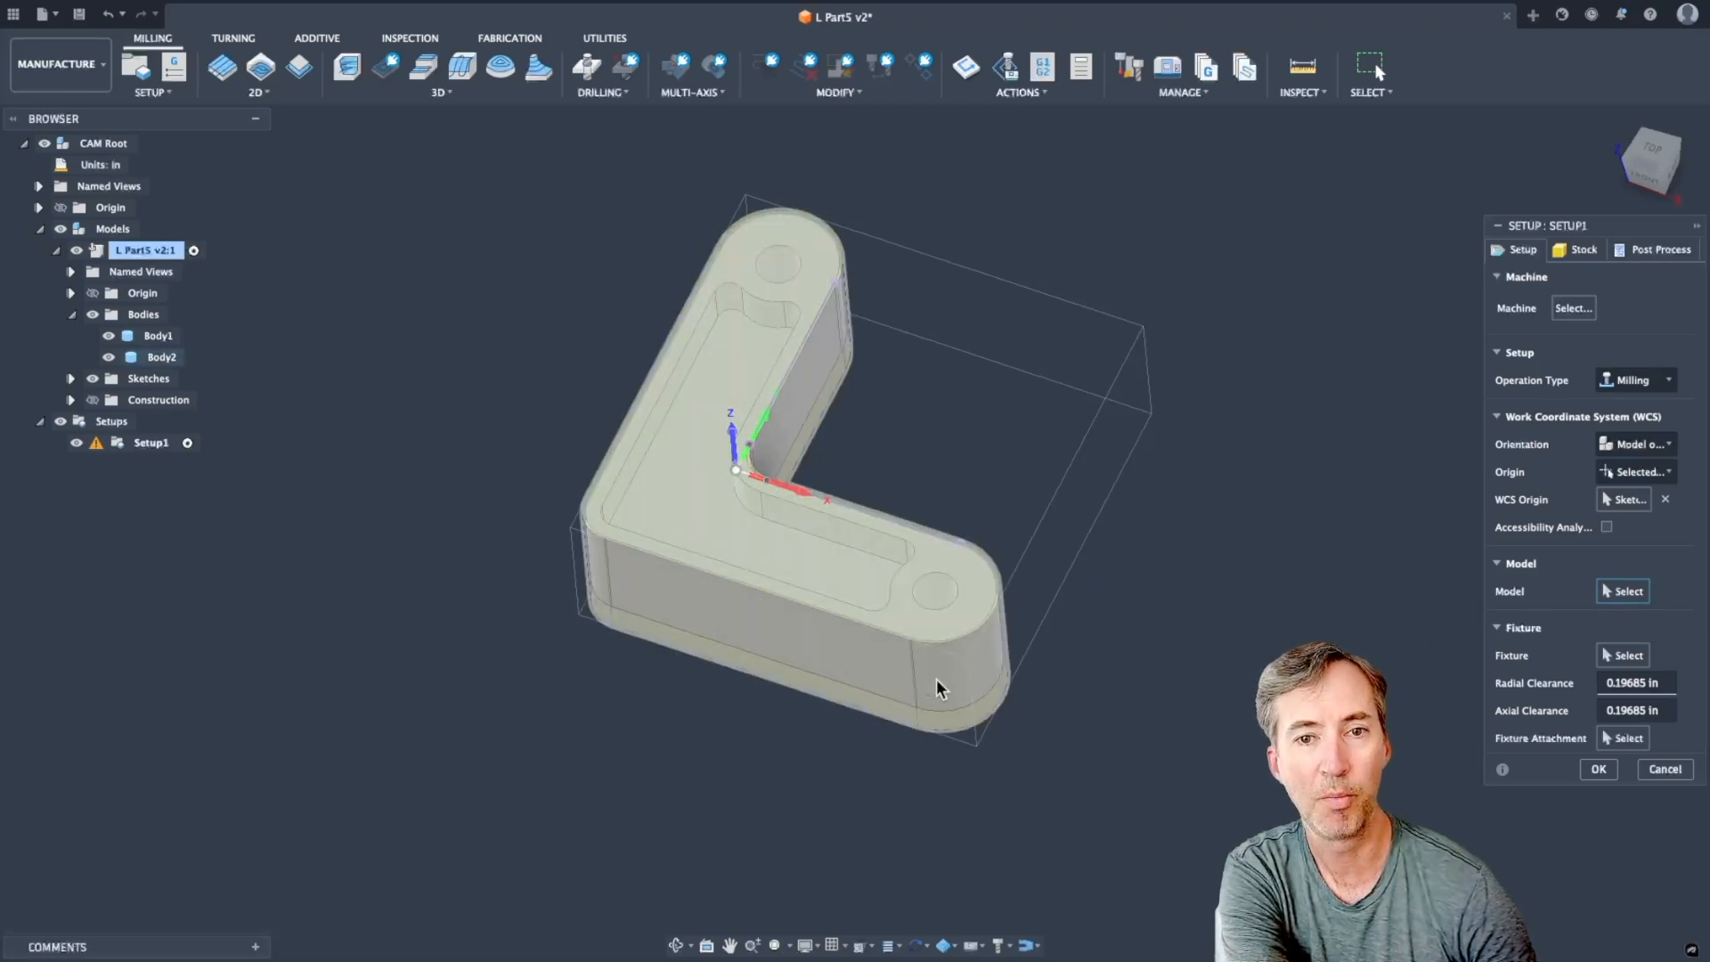
left_click(850, 668)
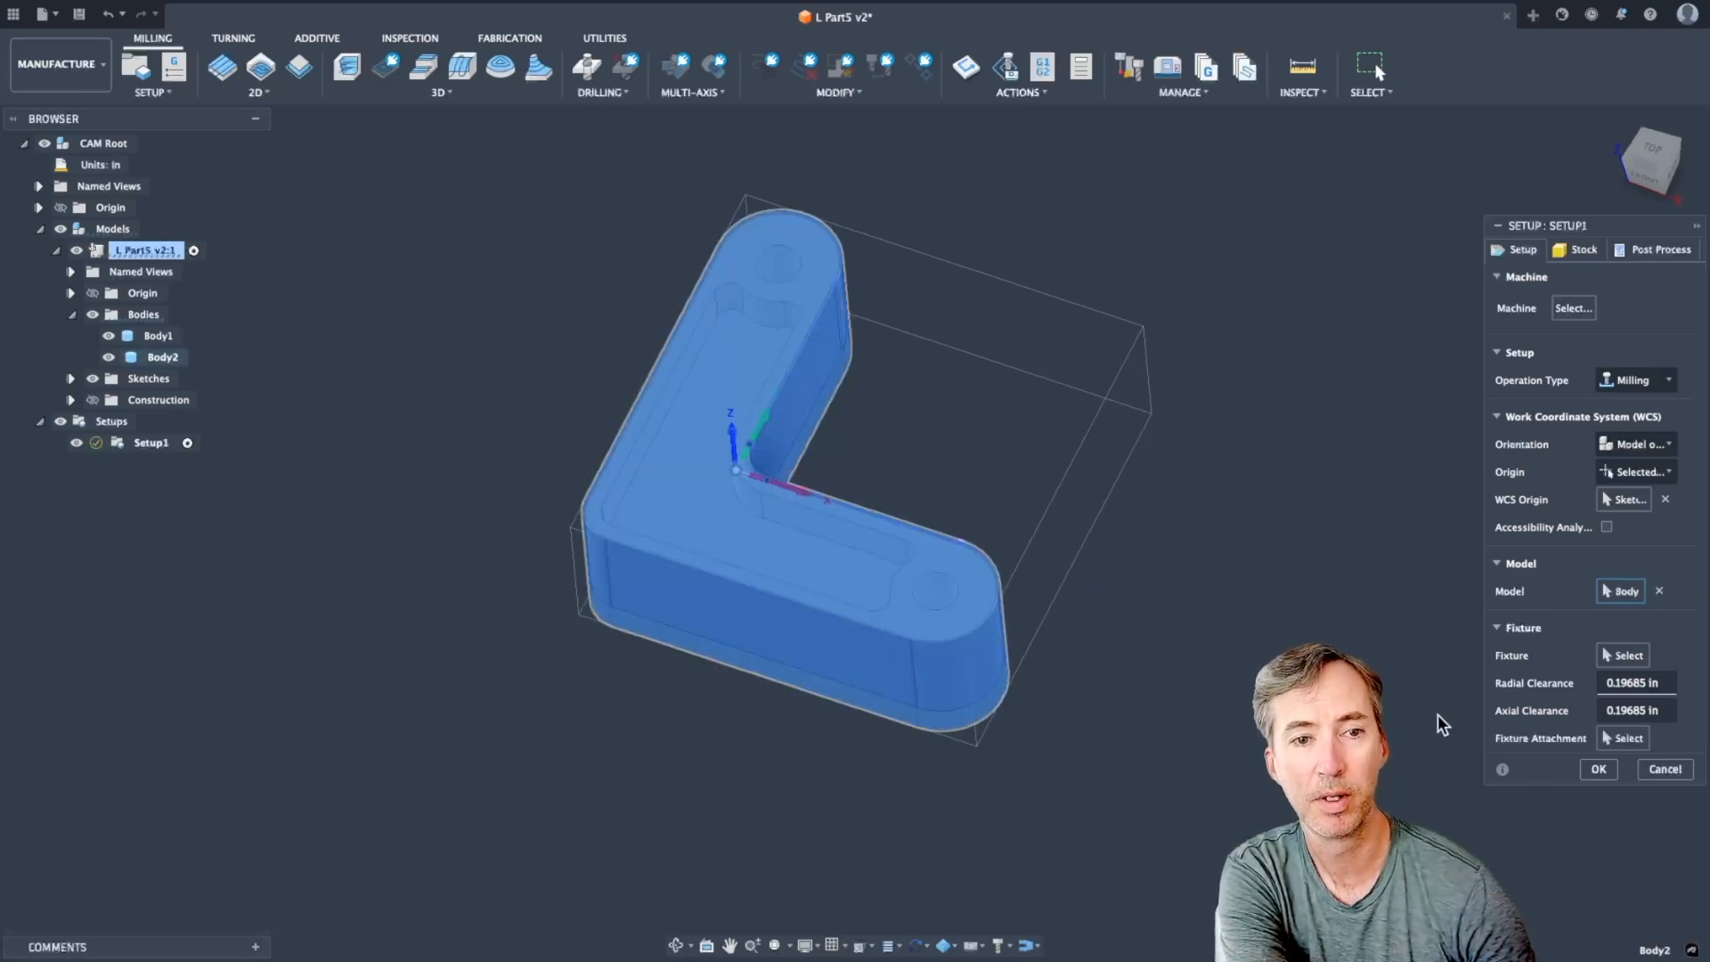
left_click(1596, 769)
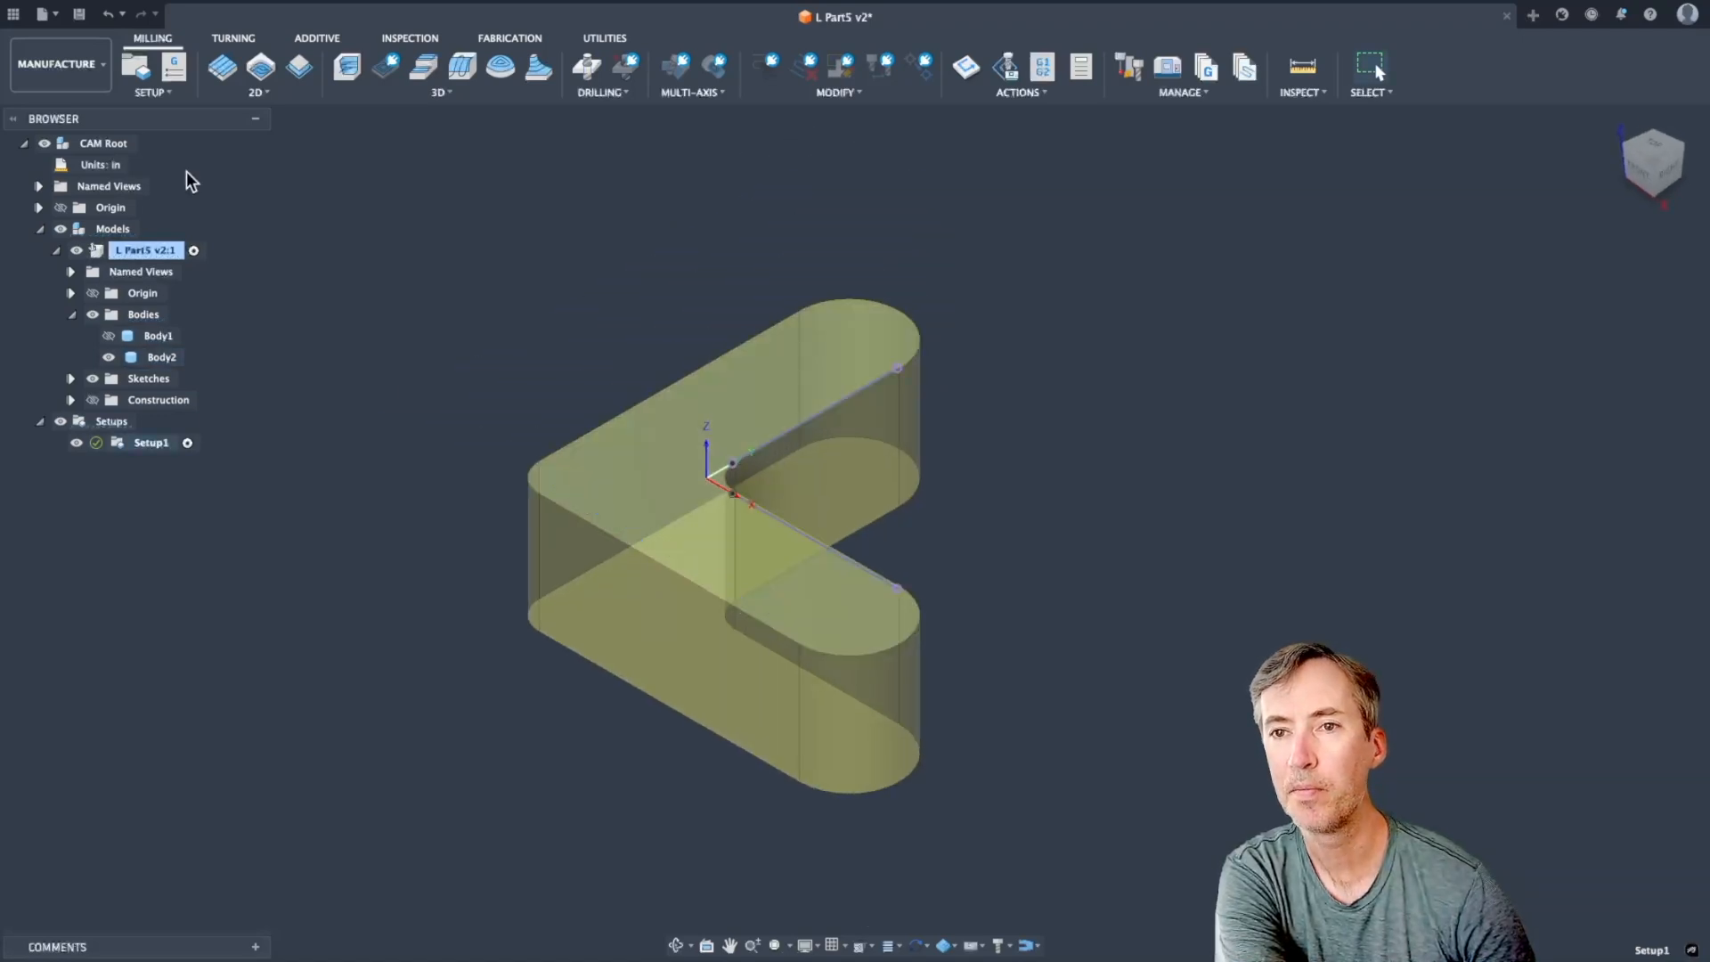
Start a new Probe WCS operation and assign the 40.01 50x6 probe from the document's tools.
left_click(167, 92)
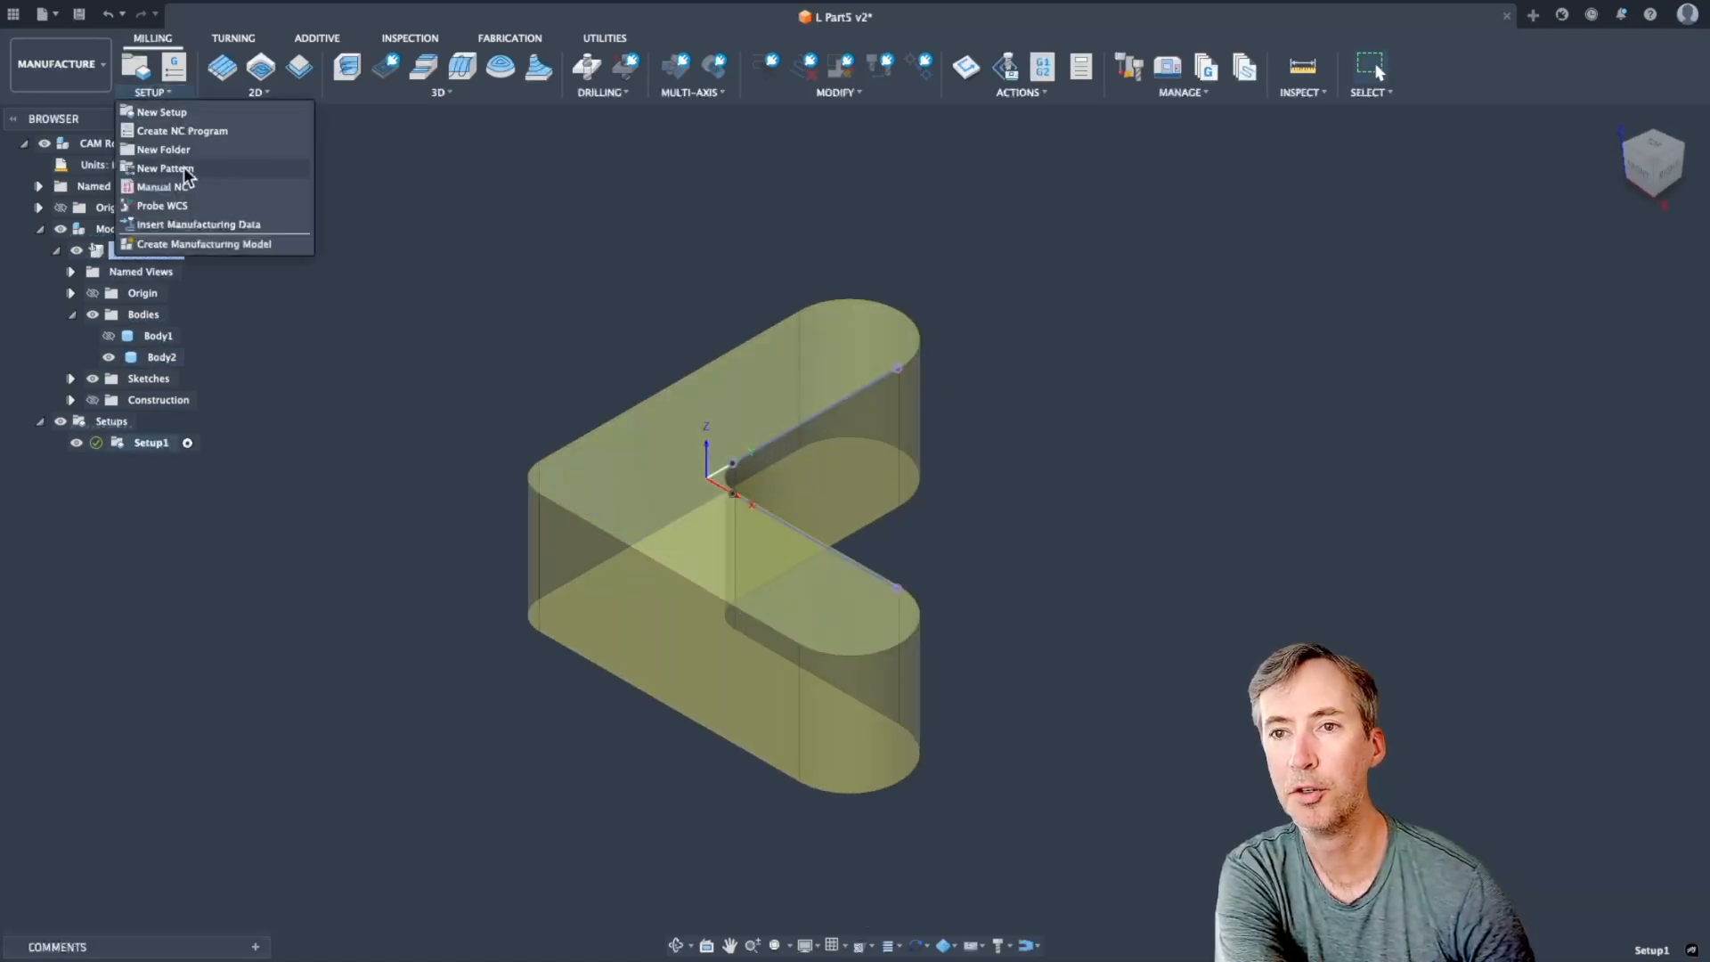
left_click(182, 201)
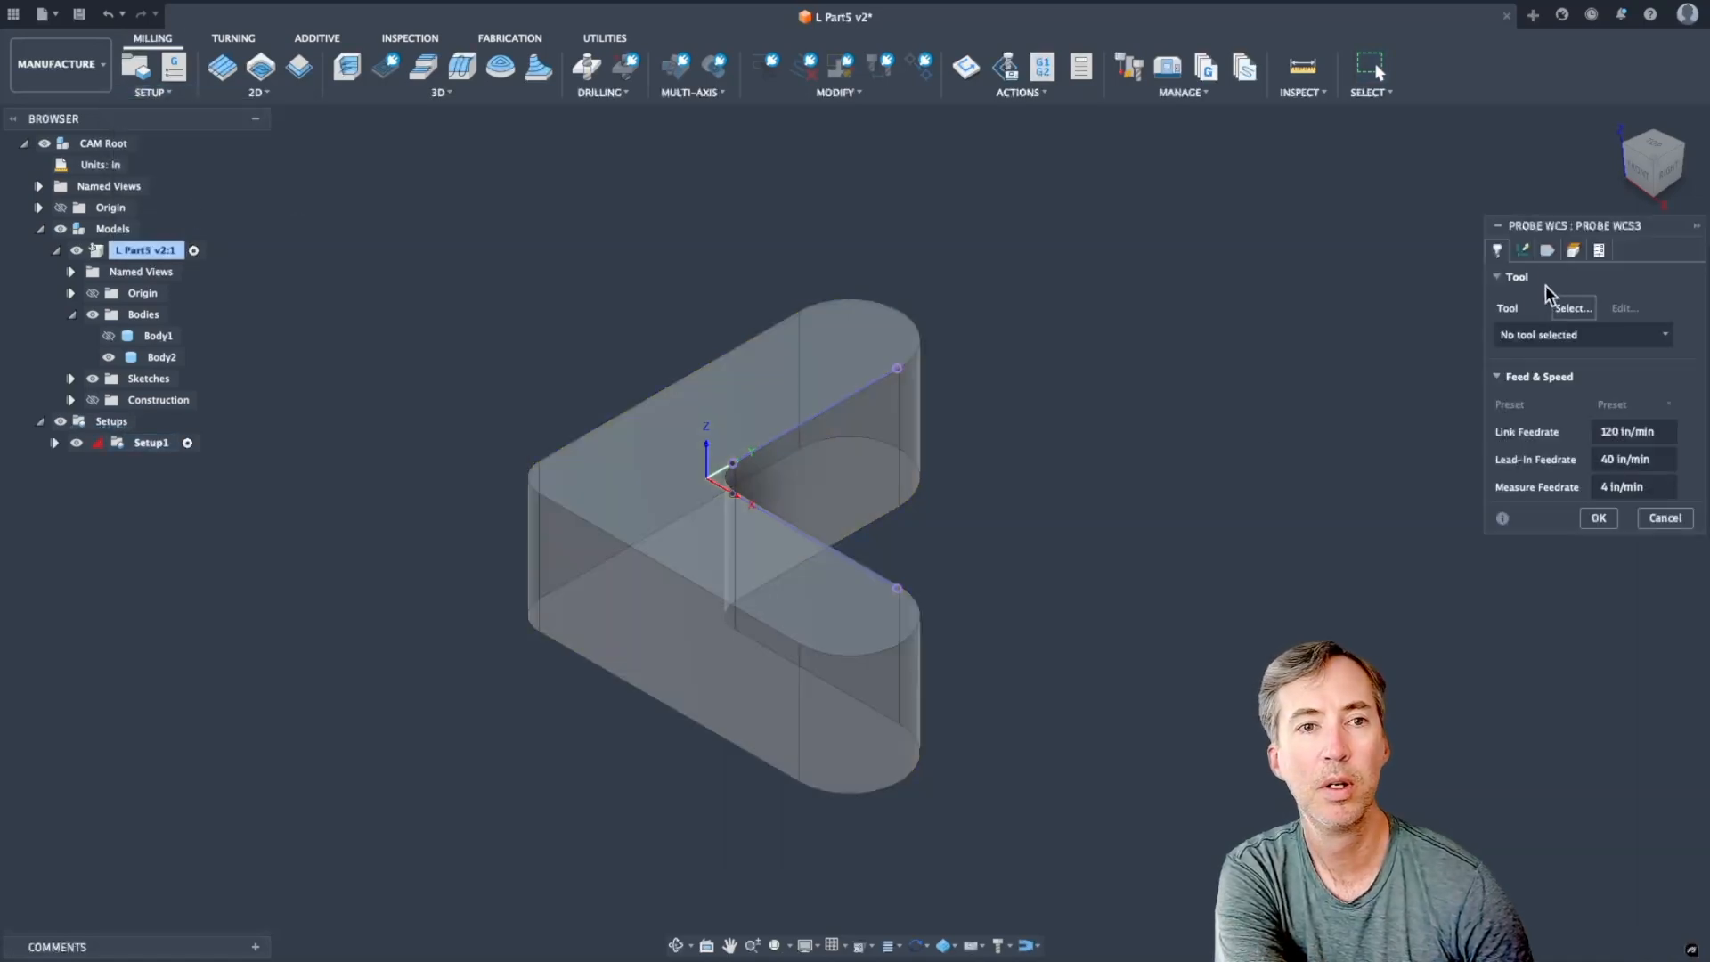
left_click(1570, 307)
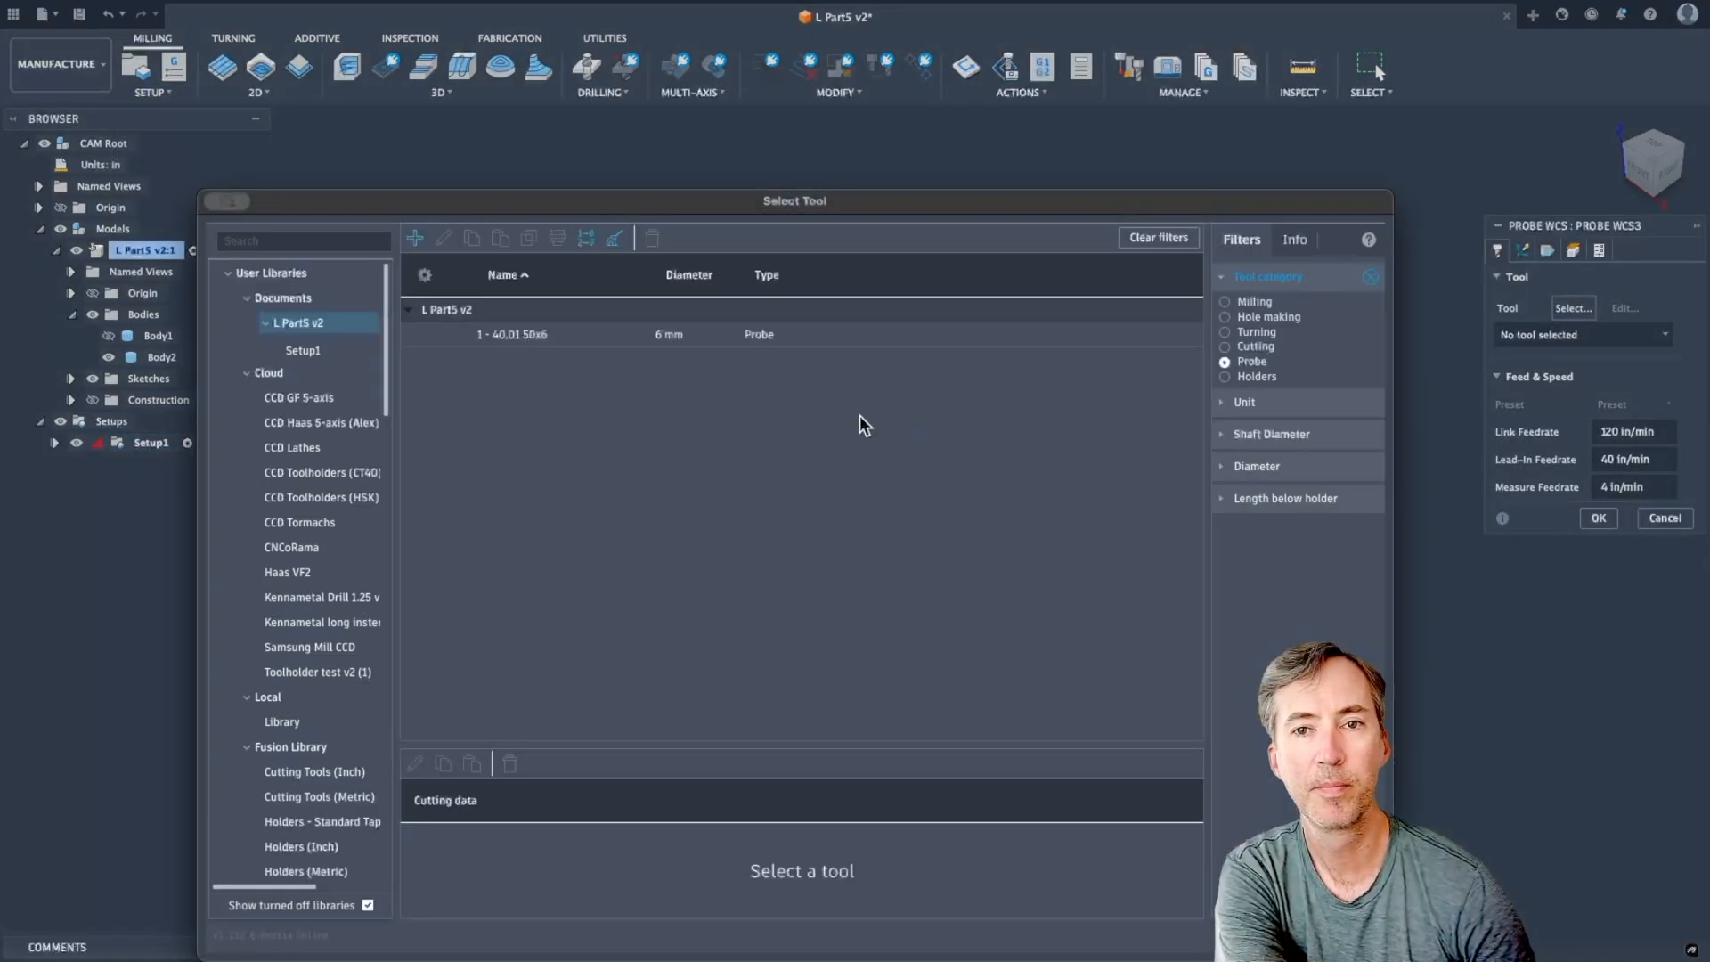
left_click(515, 334)
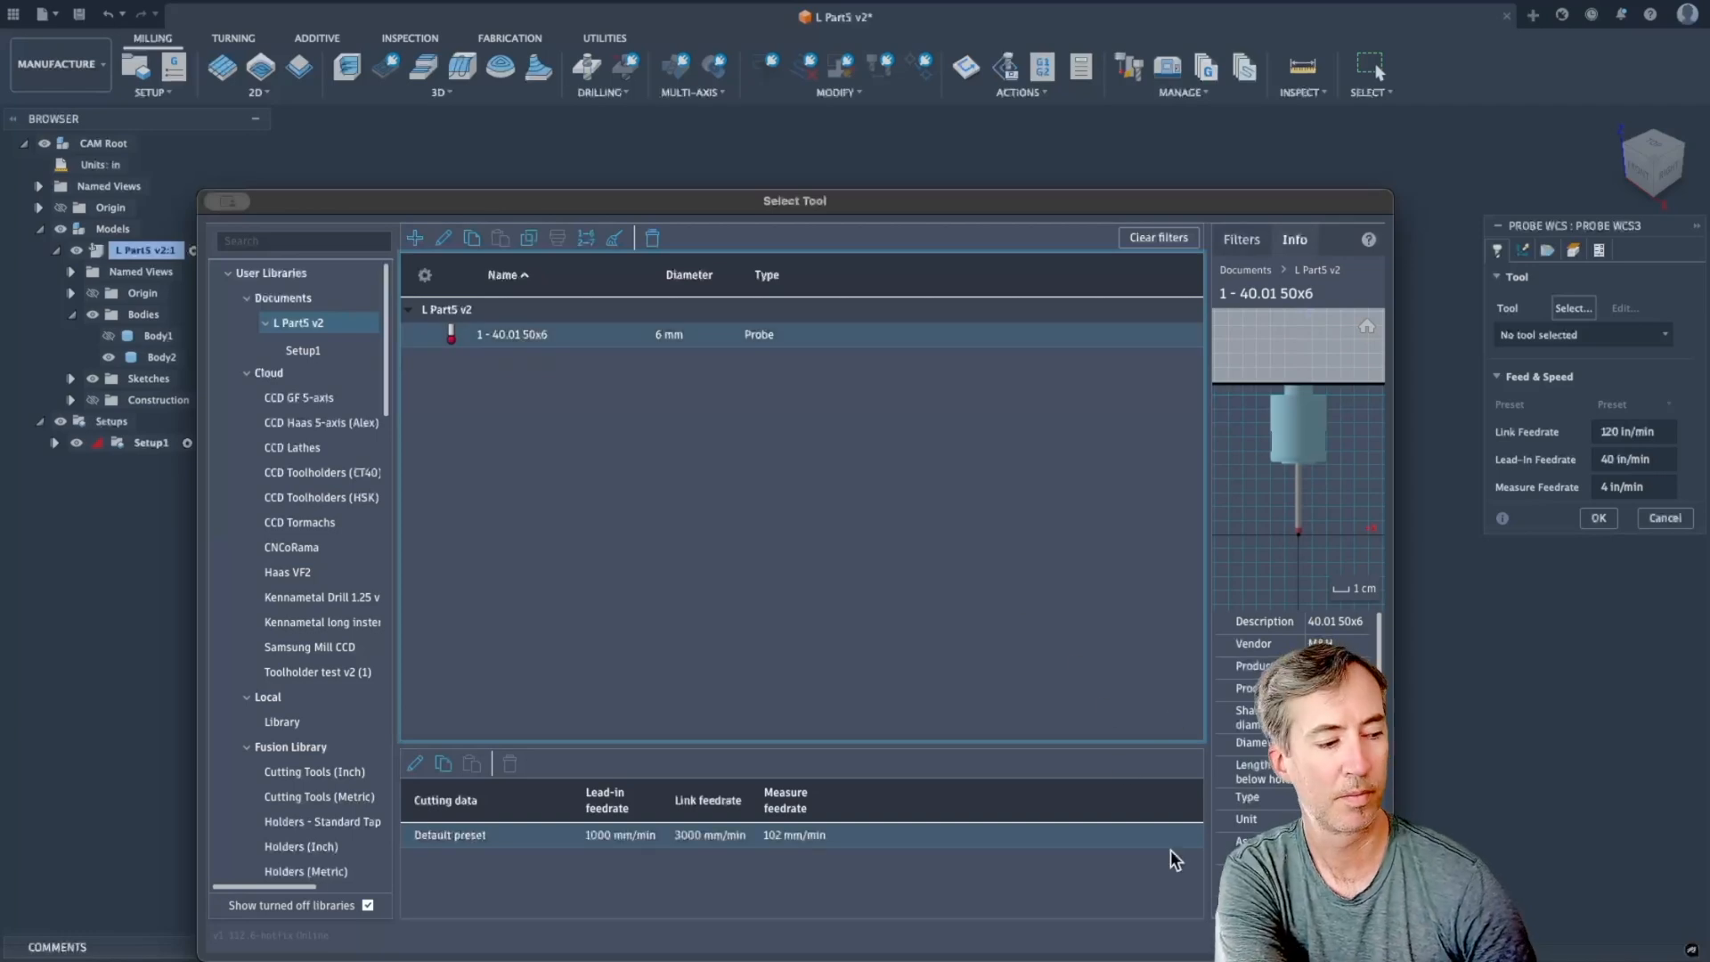
left_click(1282, 935)
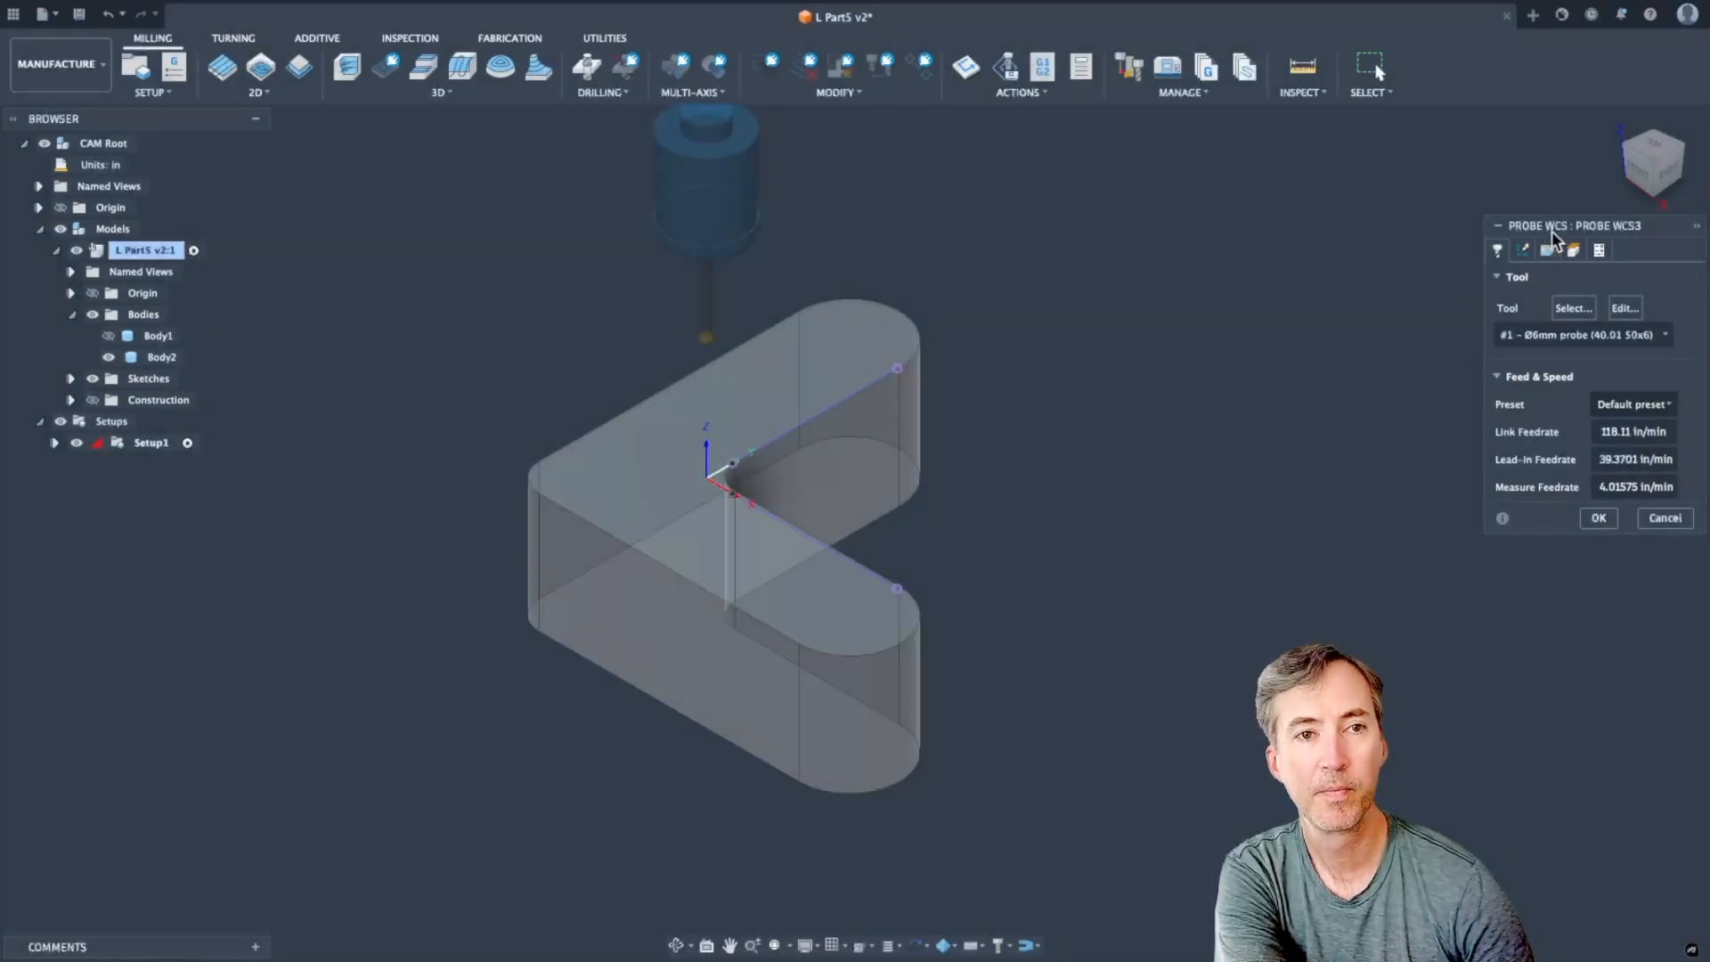
Select the inner and outer side faces of the arm running along Y as an X-wall probe and finish the operation.
left_click(1547, 249)
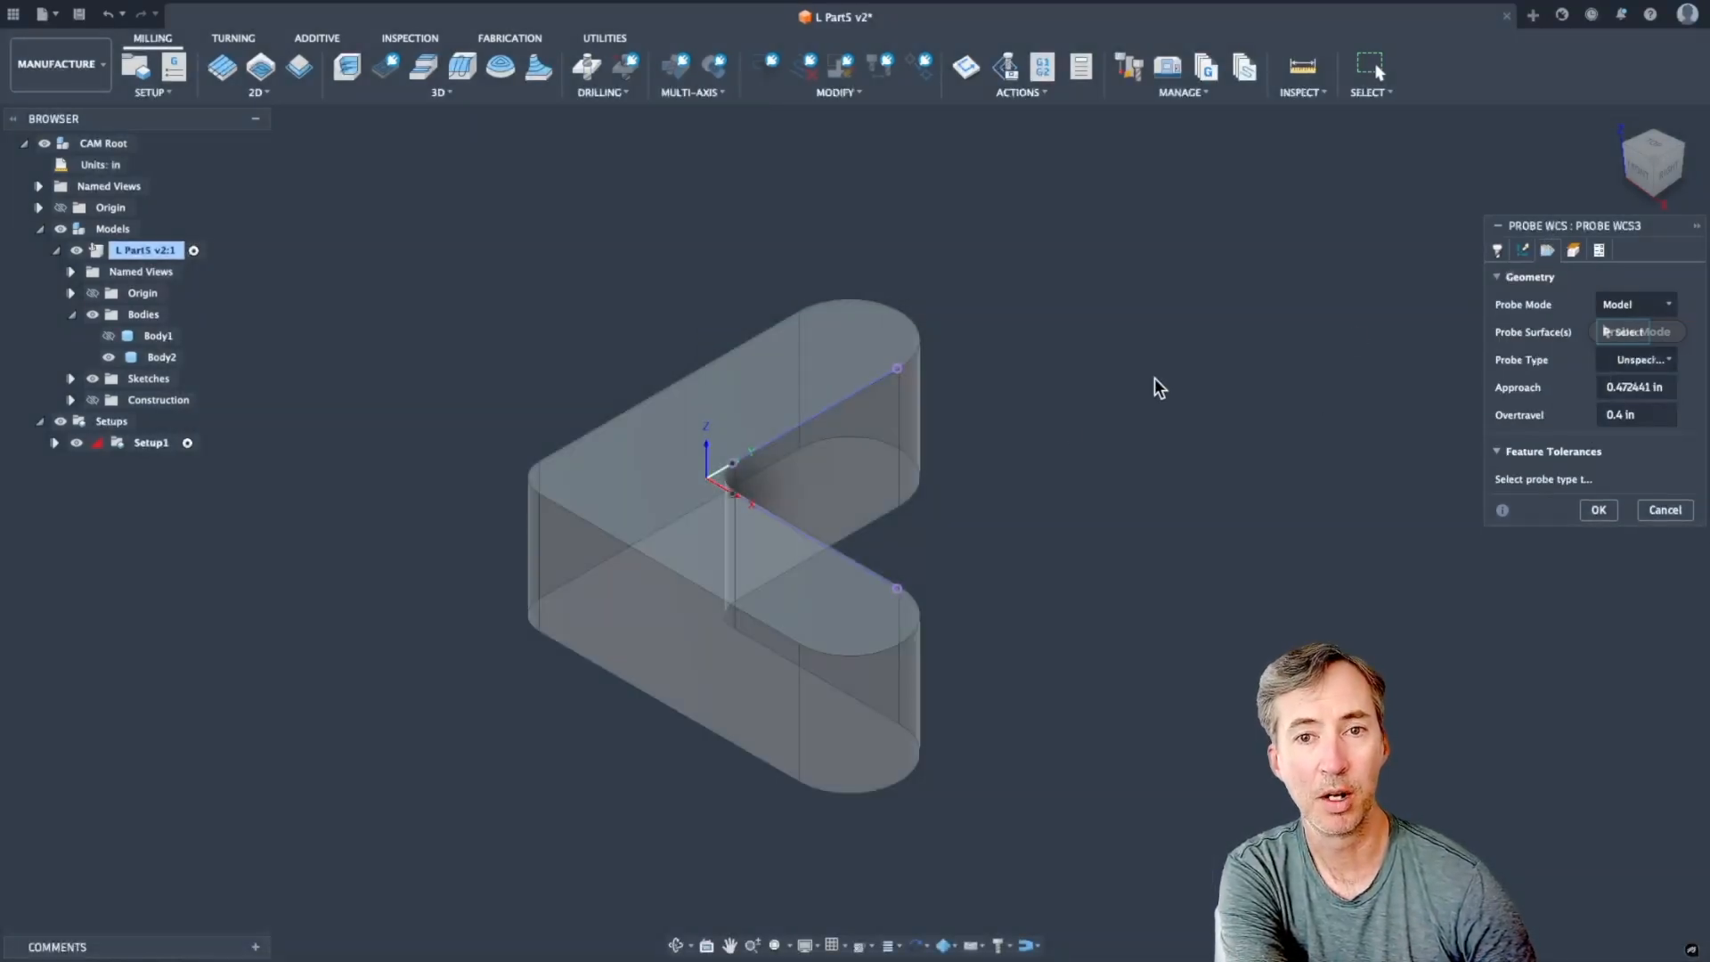
left_click(858, 449)
middle_click_drag(859, 449, 624, 492, "shift")
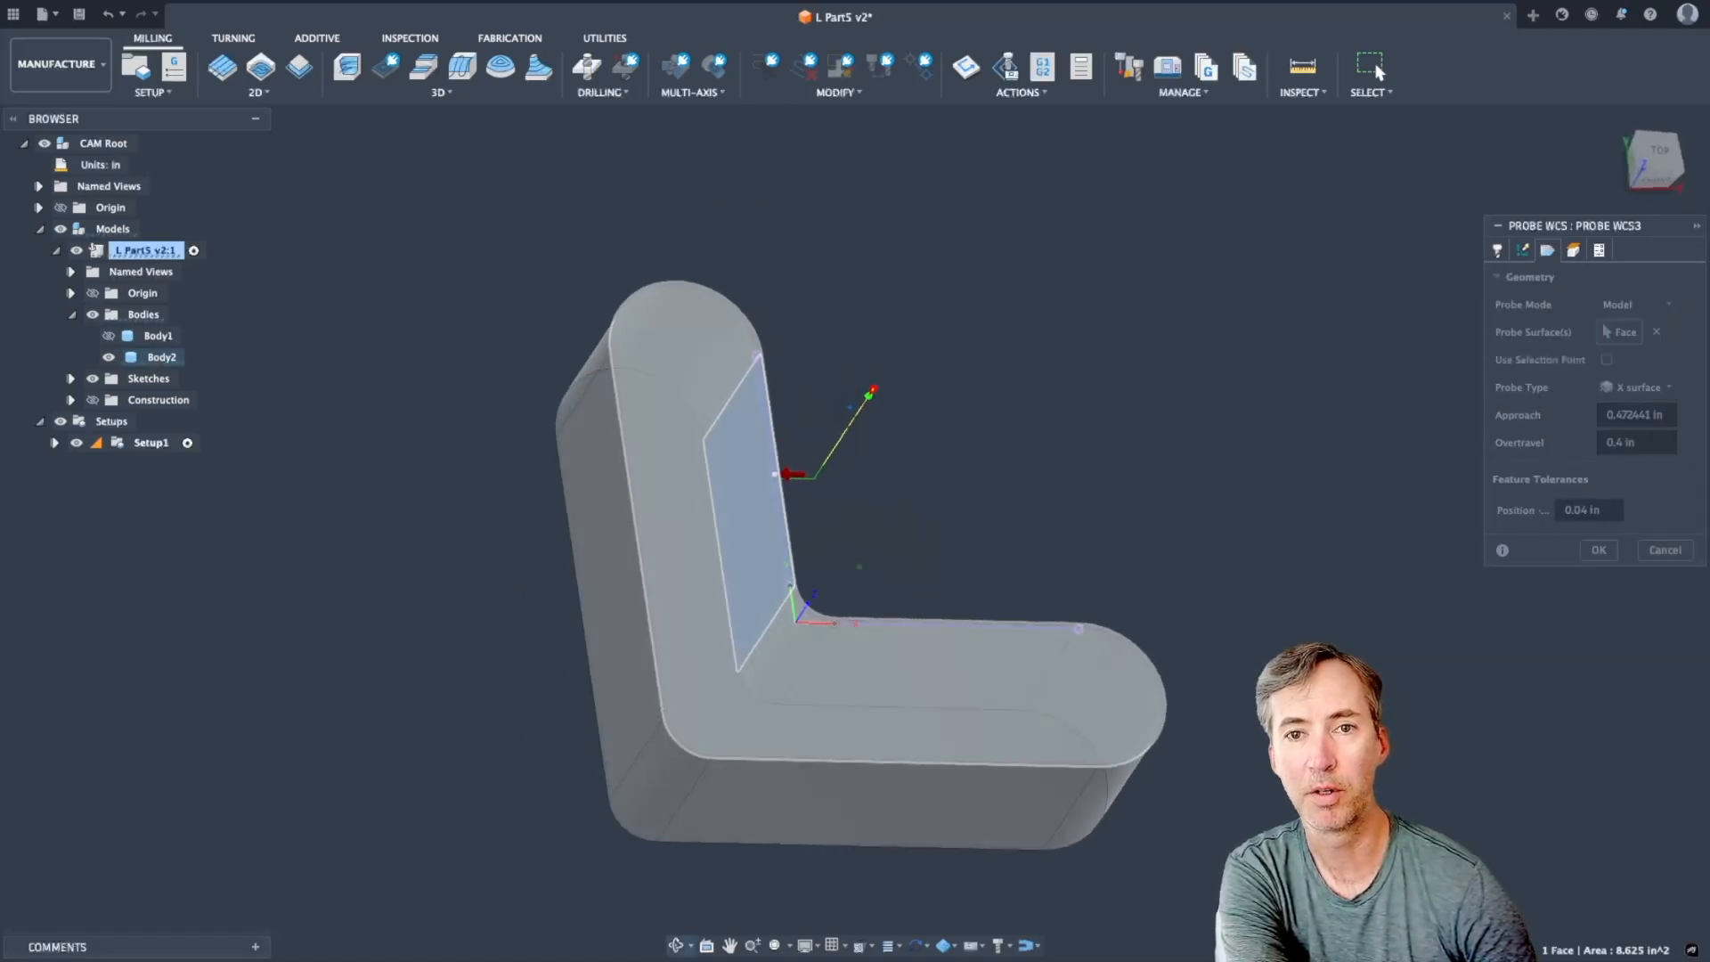
left_click(613, 504)
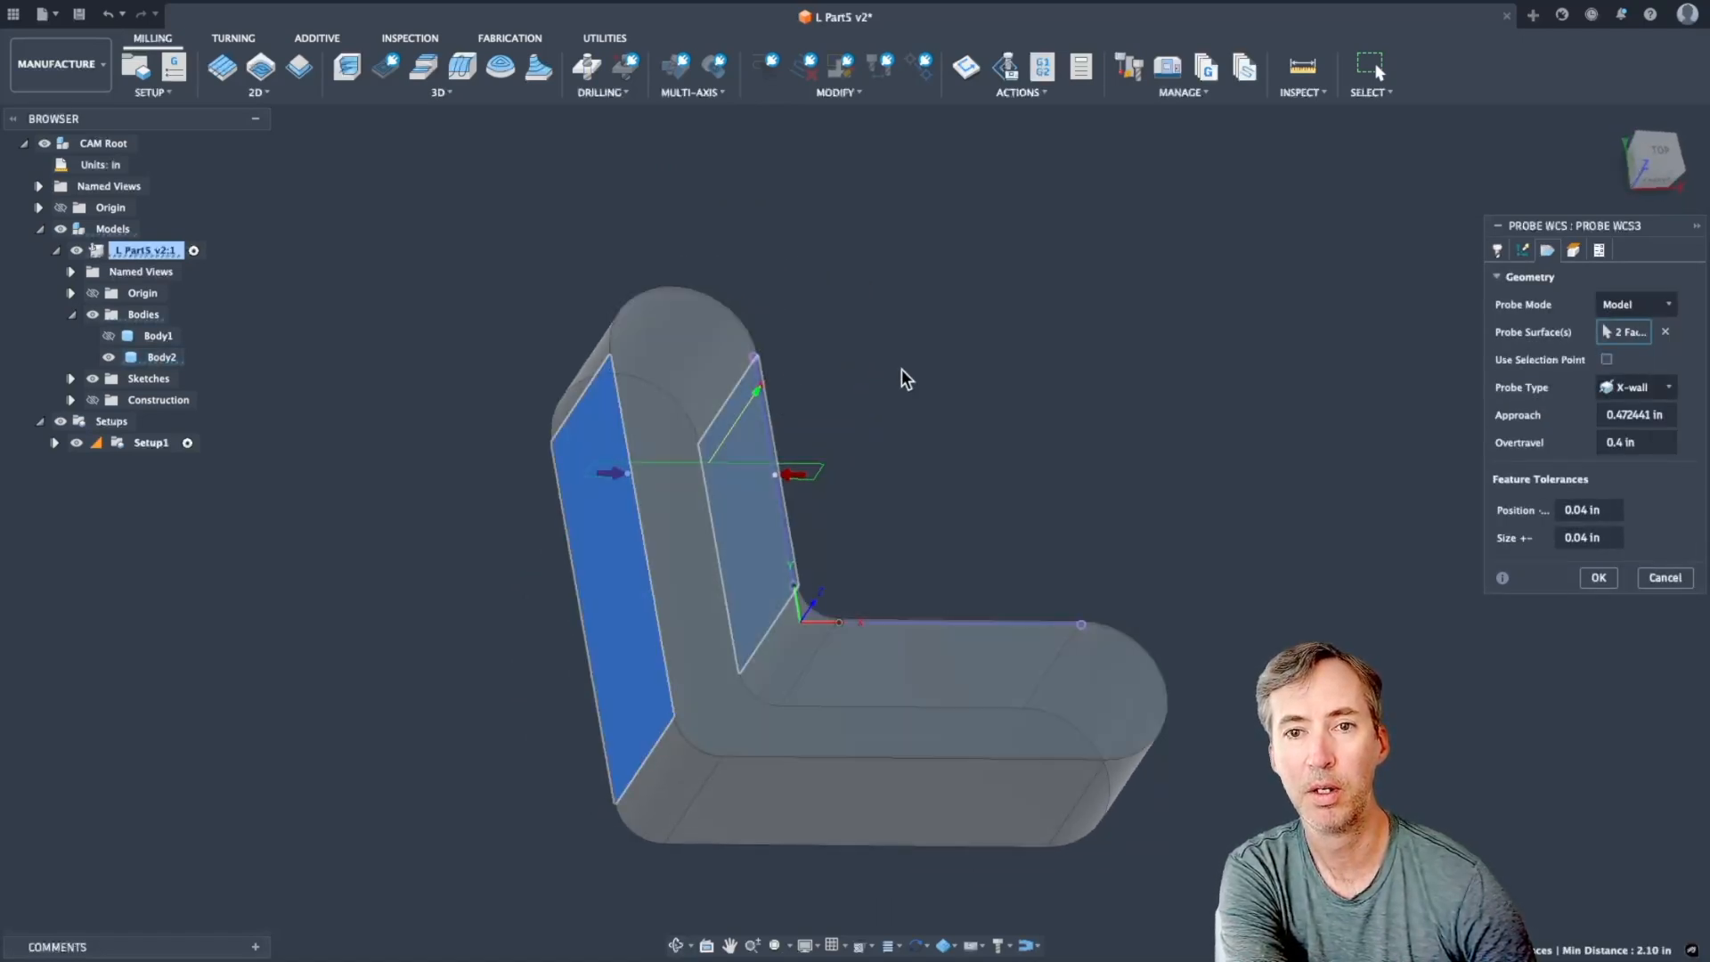
middle_click_drag(901, 368, 976, 319, "shift")
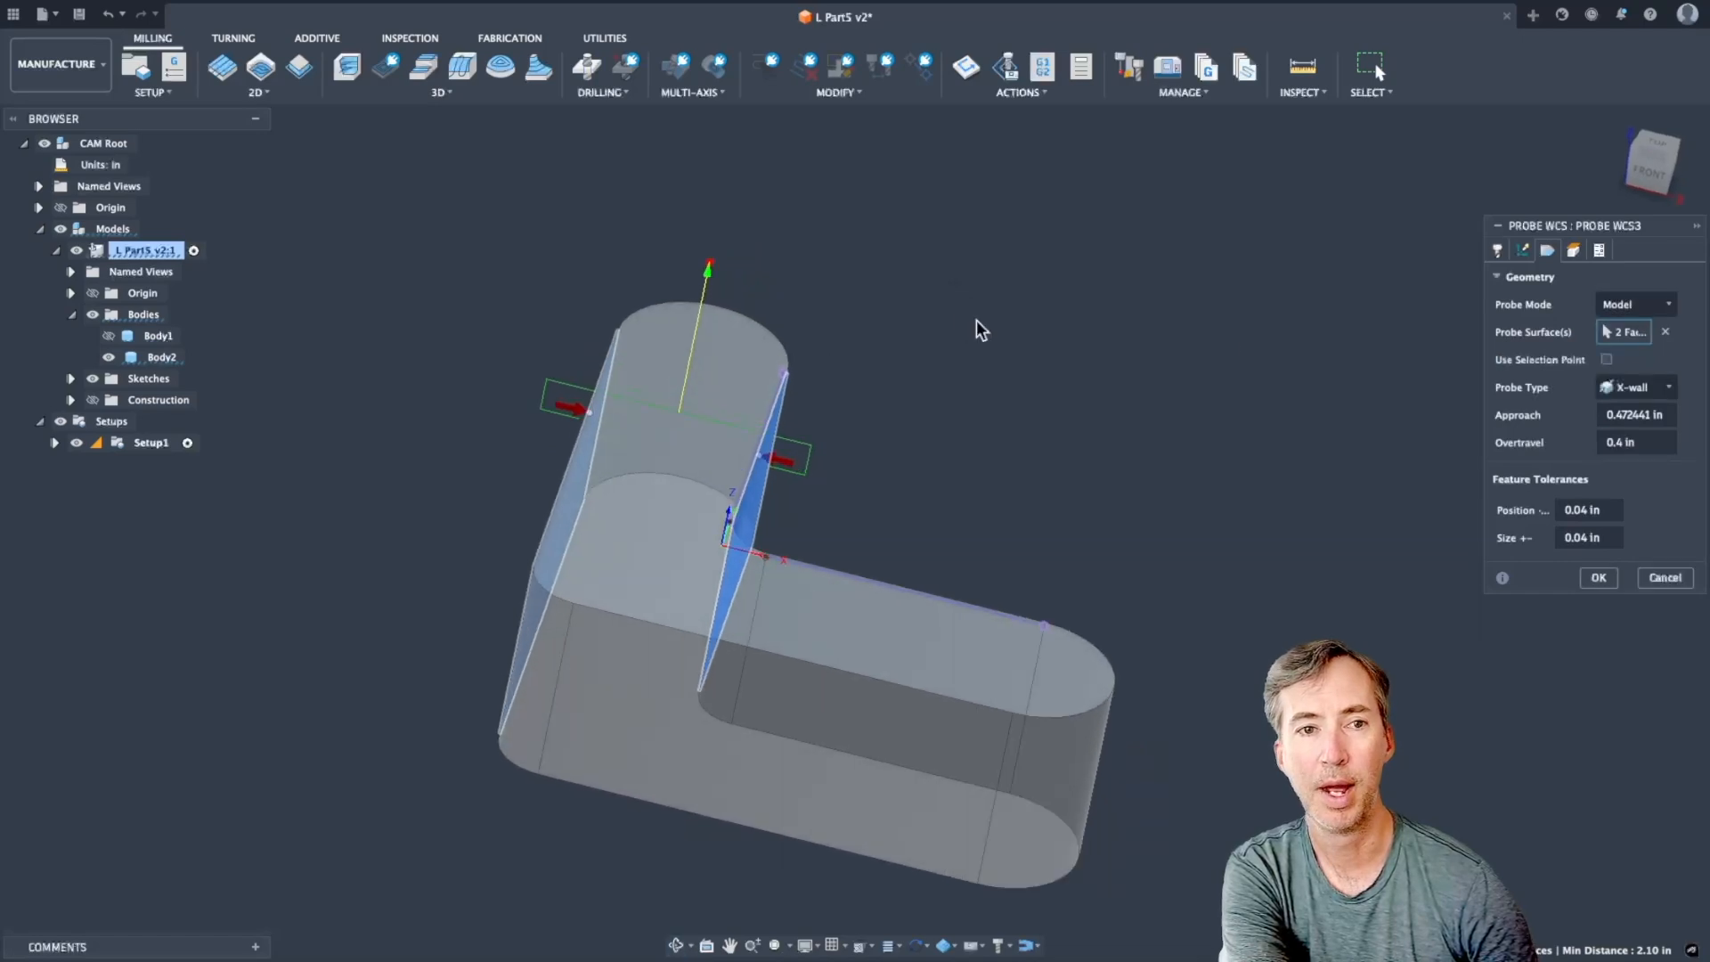
left_click(1601, 579)
scroll(1241, 430, "down", 3)
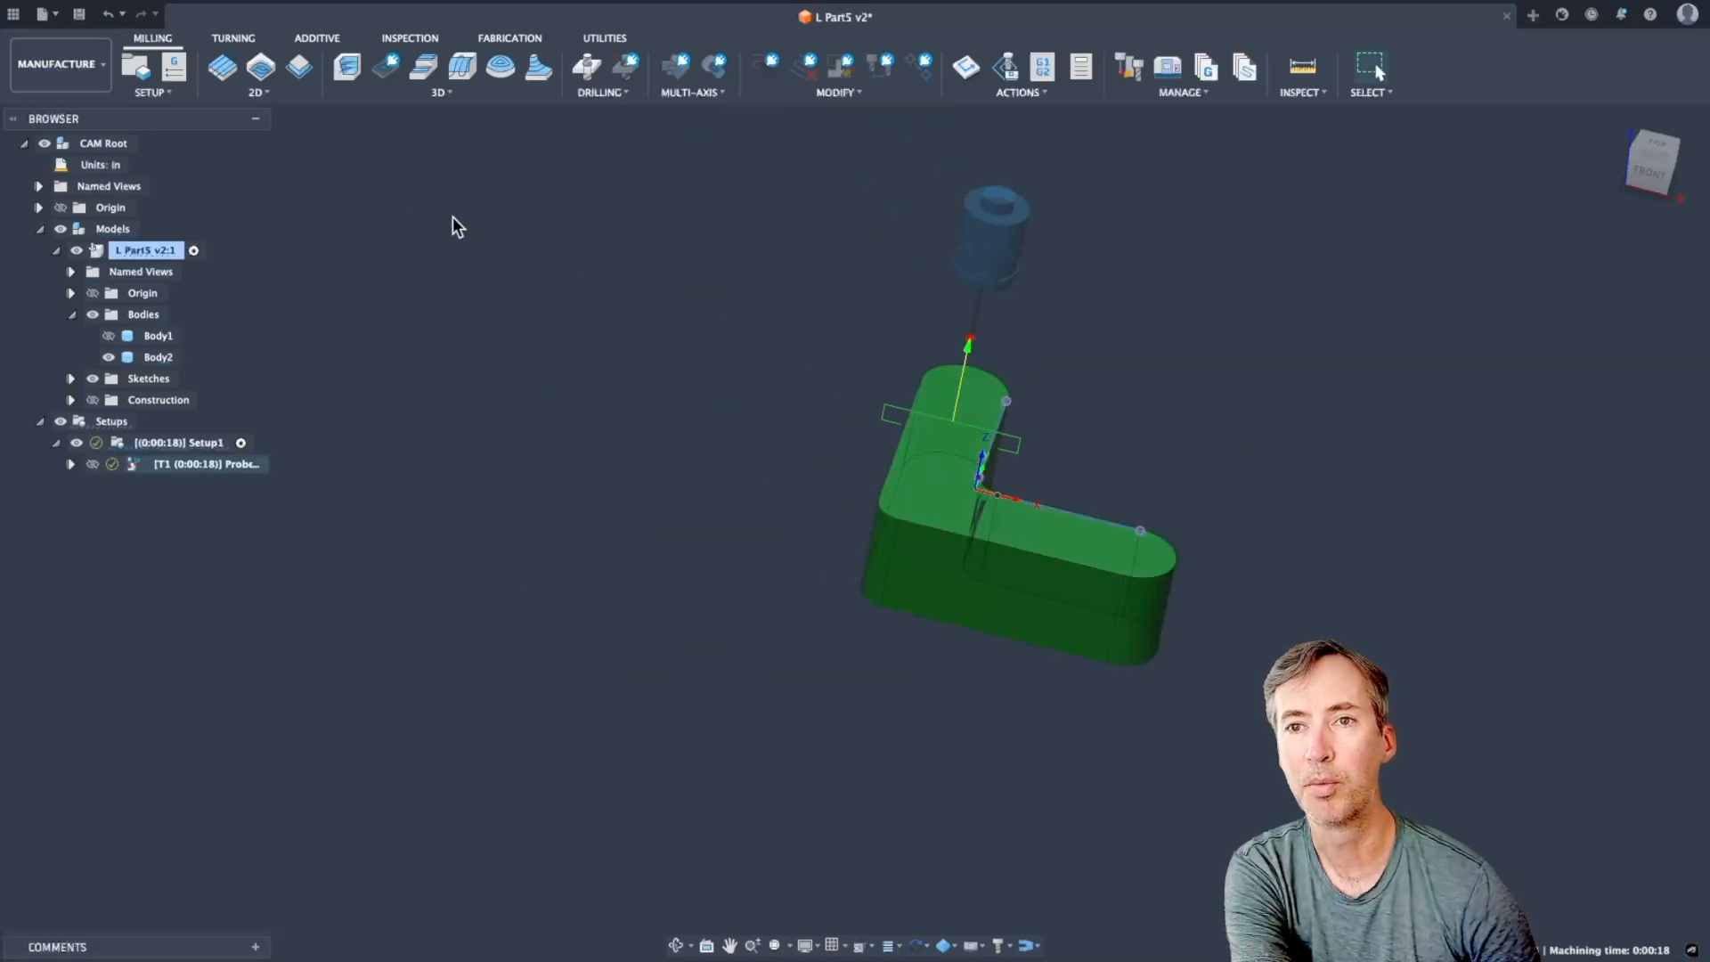
Add another Probe WCS operation that probes the outer and inner side faces of the arm running along X as a Y-wall.
left_click(165, 96)
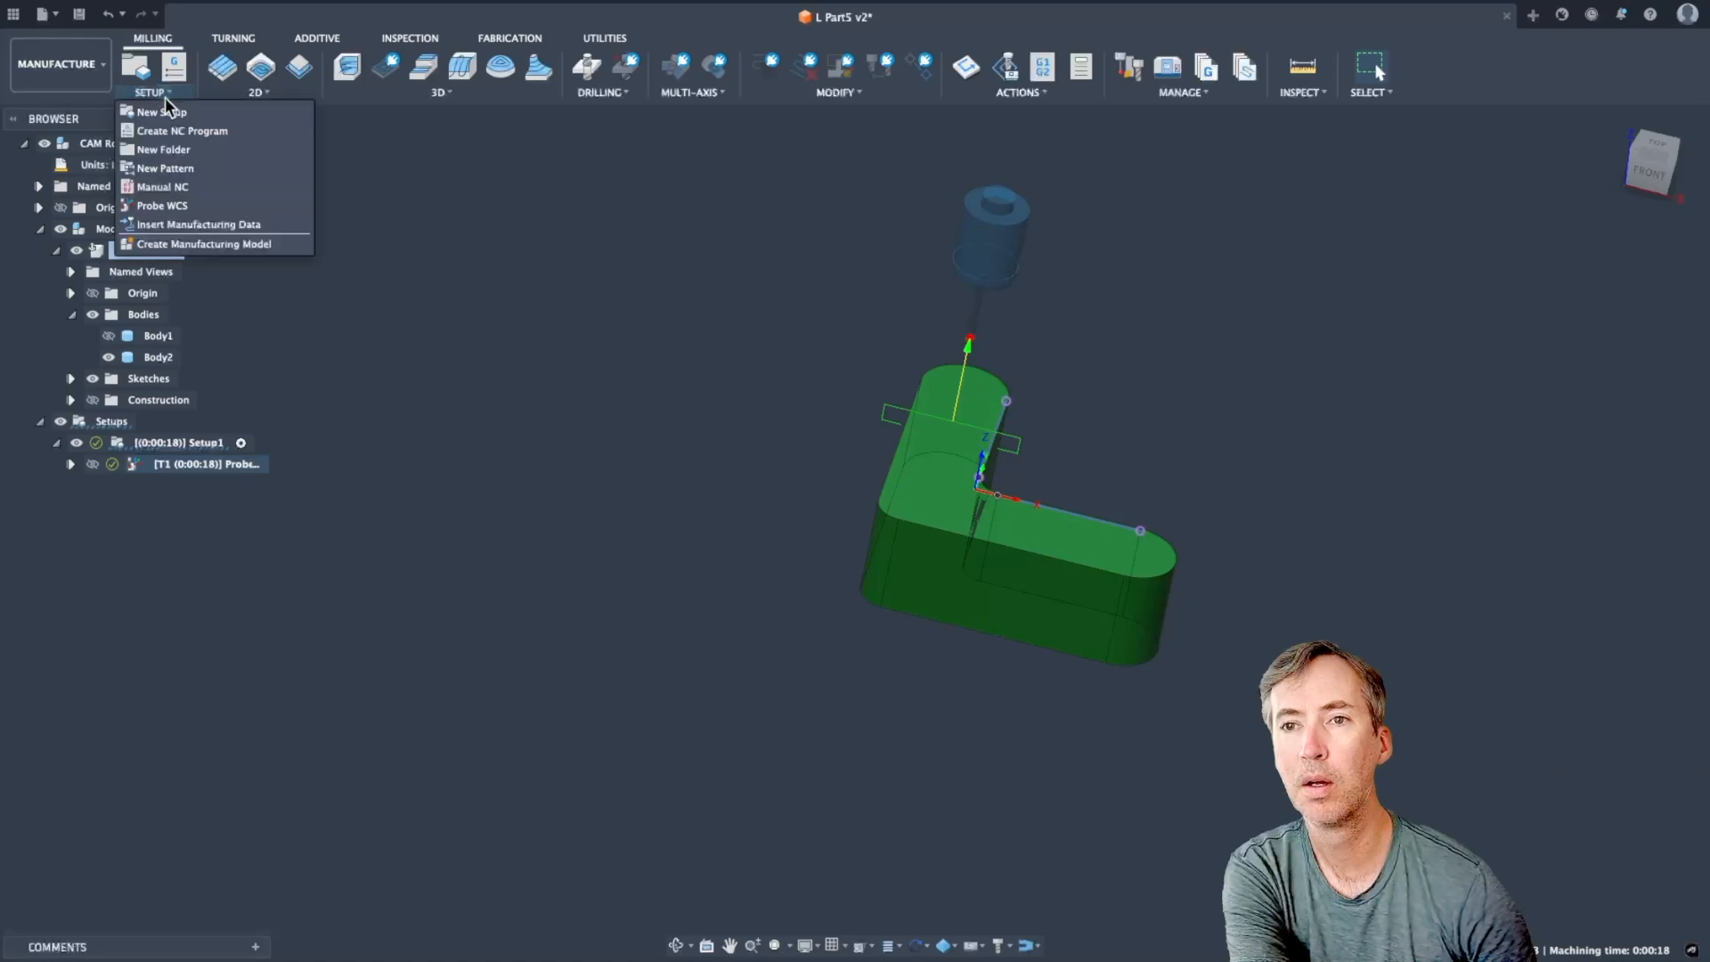
left_click(175, 206)
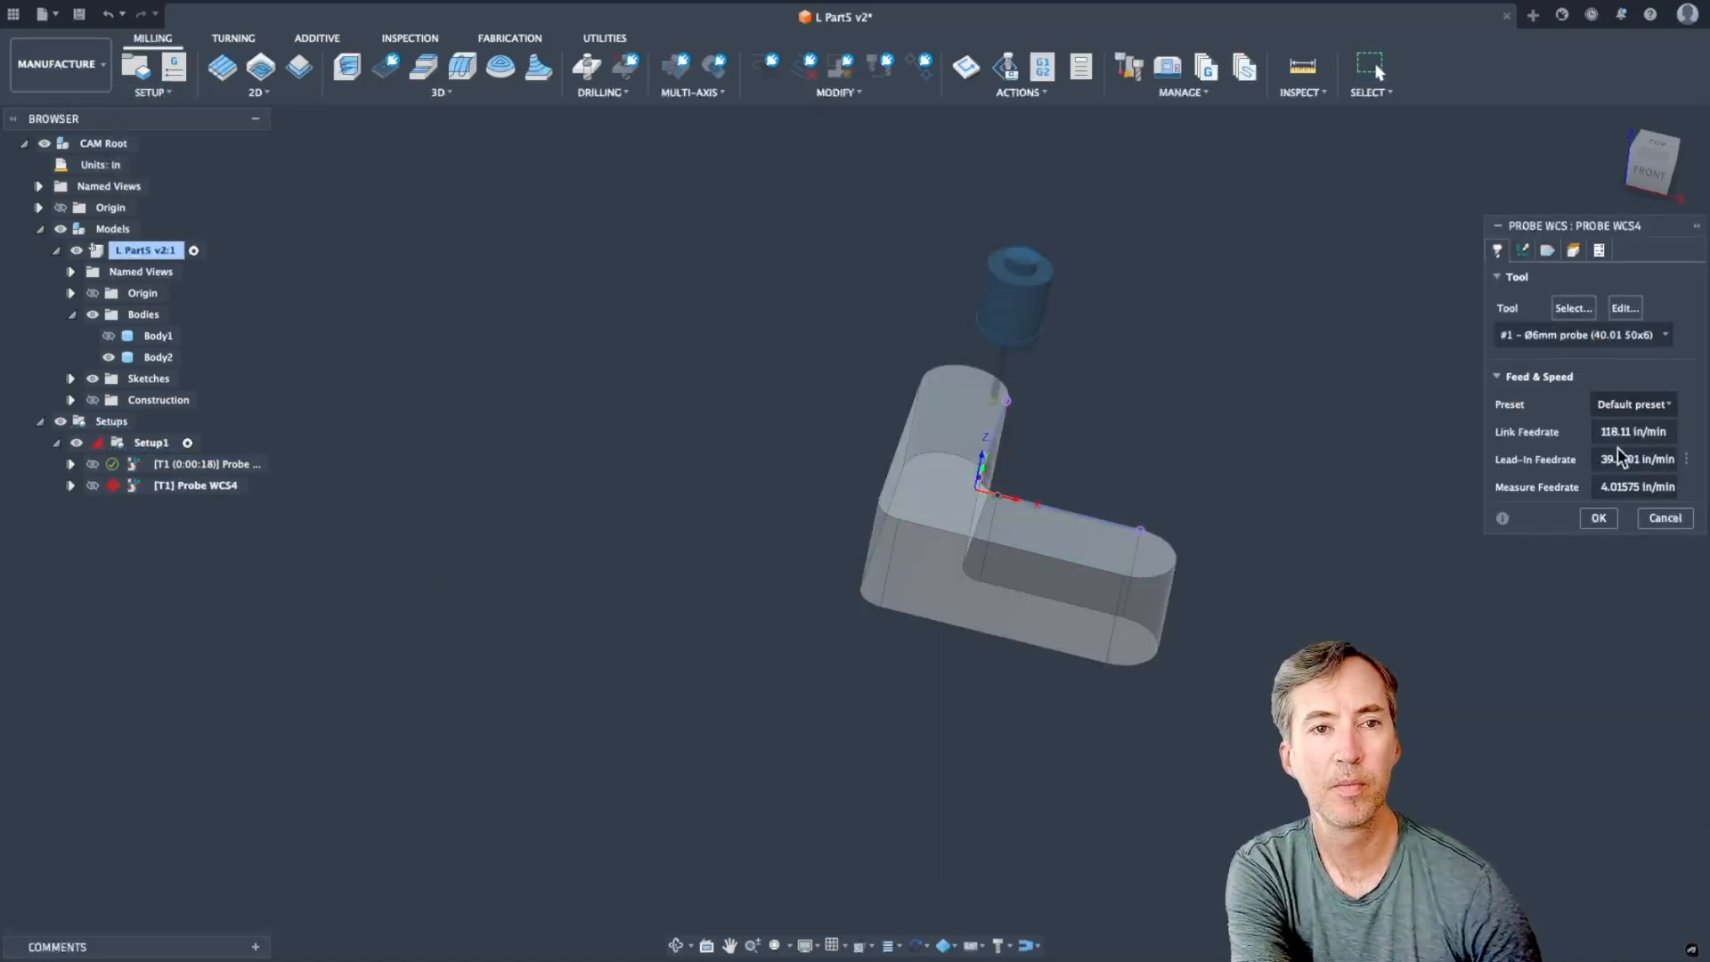
left_click(1523, 250)
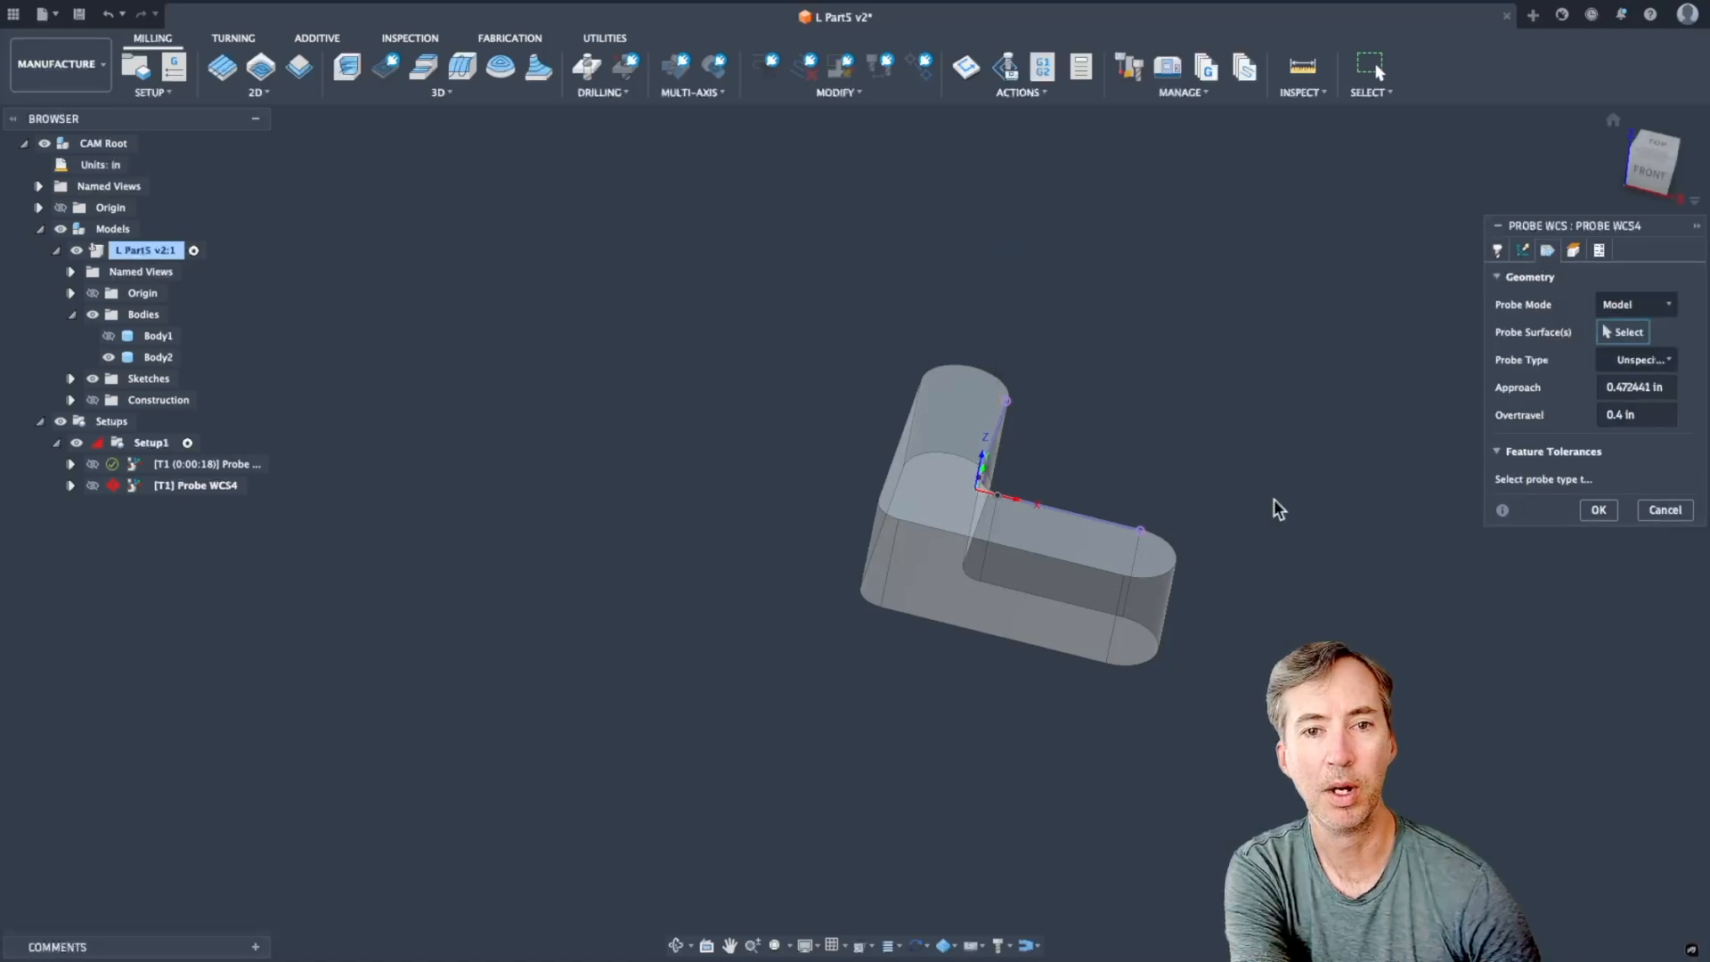
left_click(1057, 591)
middle_click_drag(1152, 423, 1029, 581, "shift")
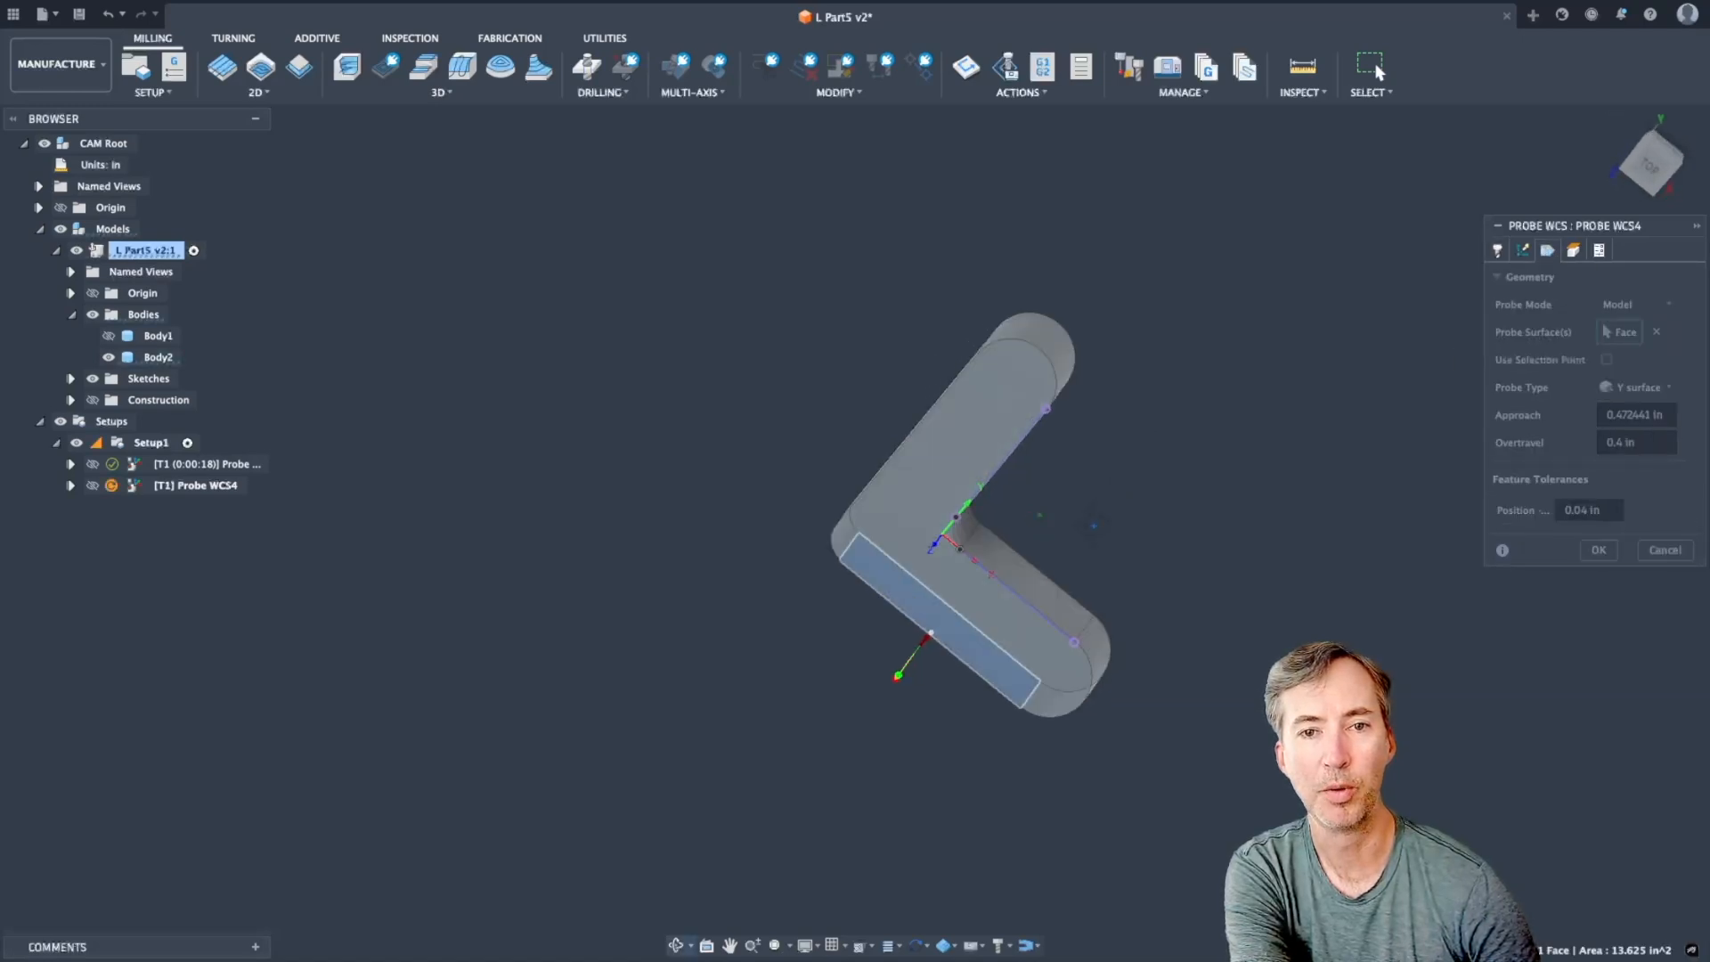
left_click(1029, 587)
left_click(1598, 579)
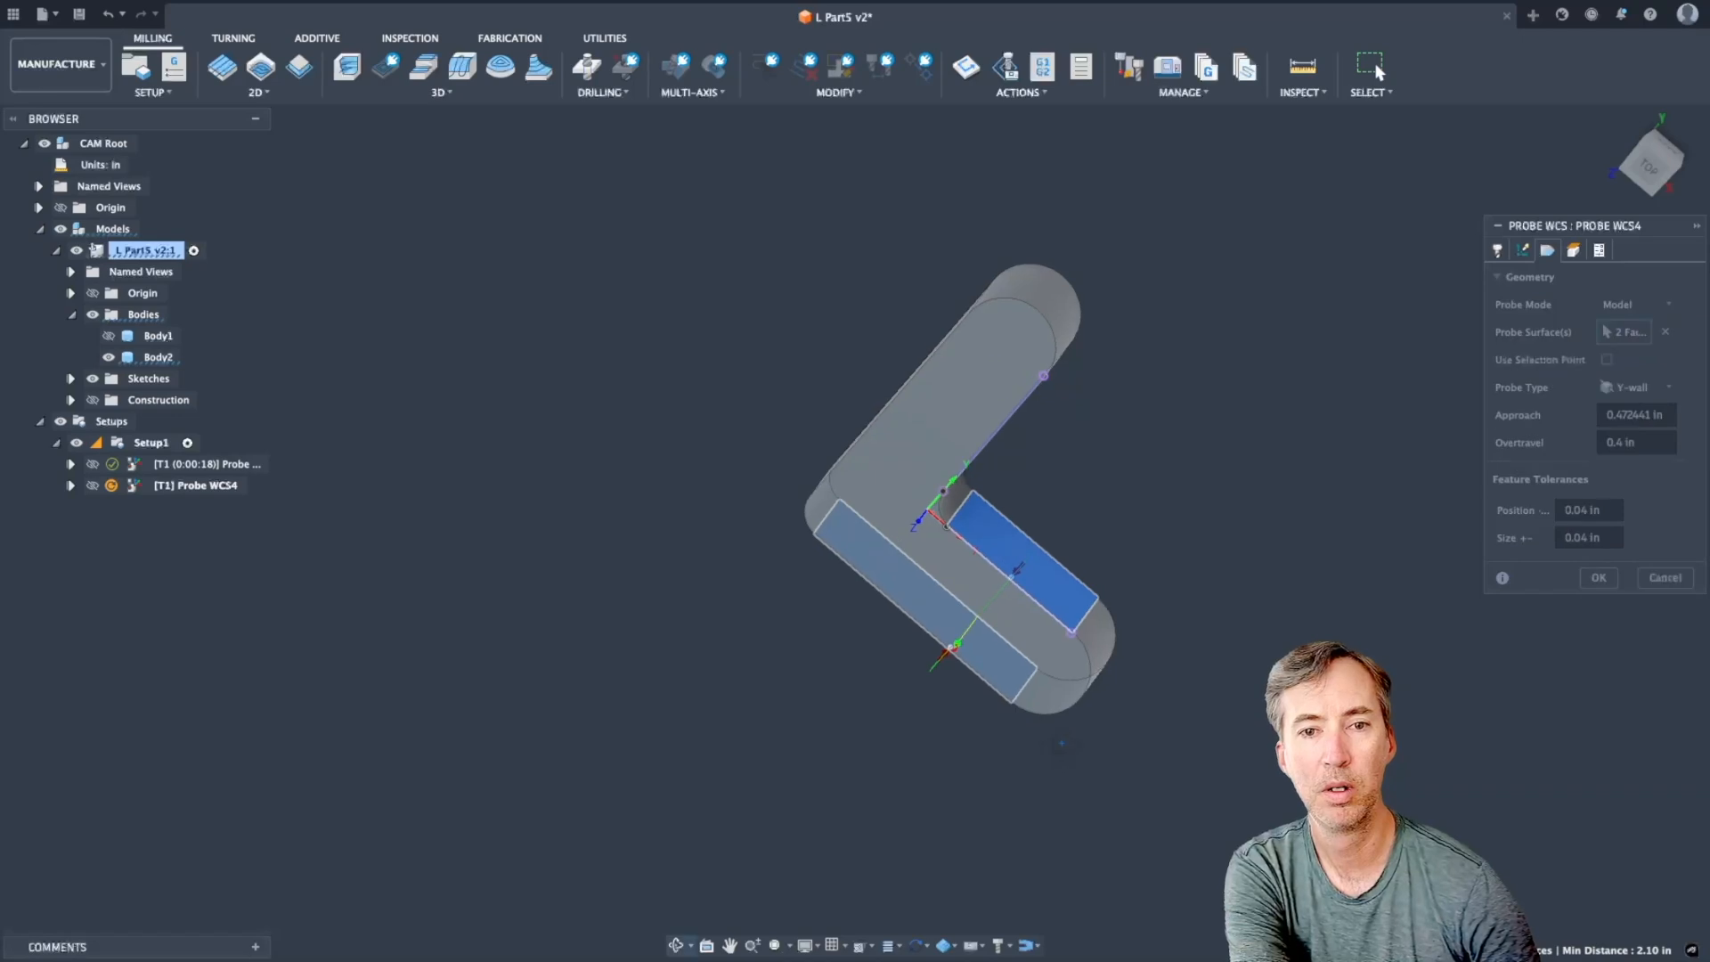
middle_click_drag(1061, 744, 1168, 545, "shift")
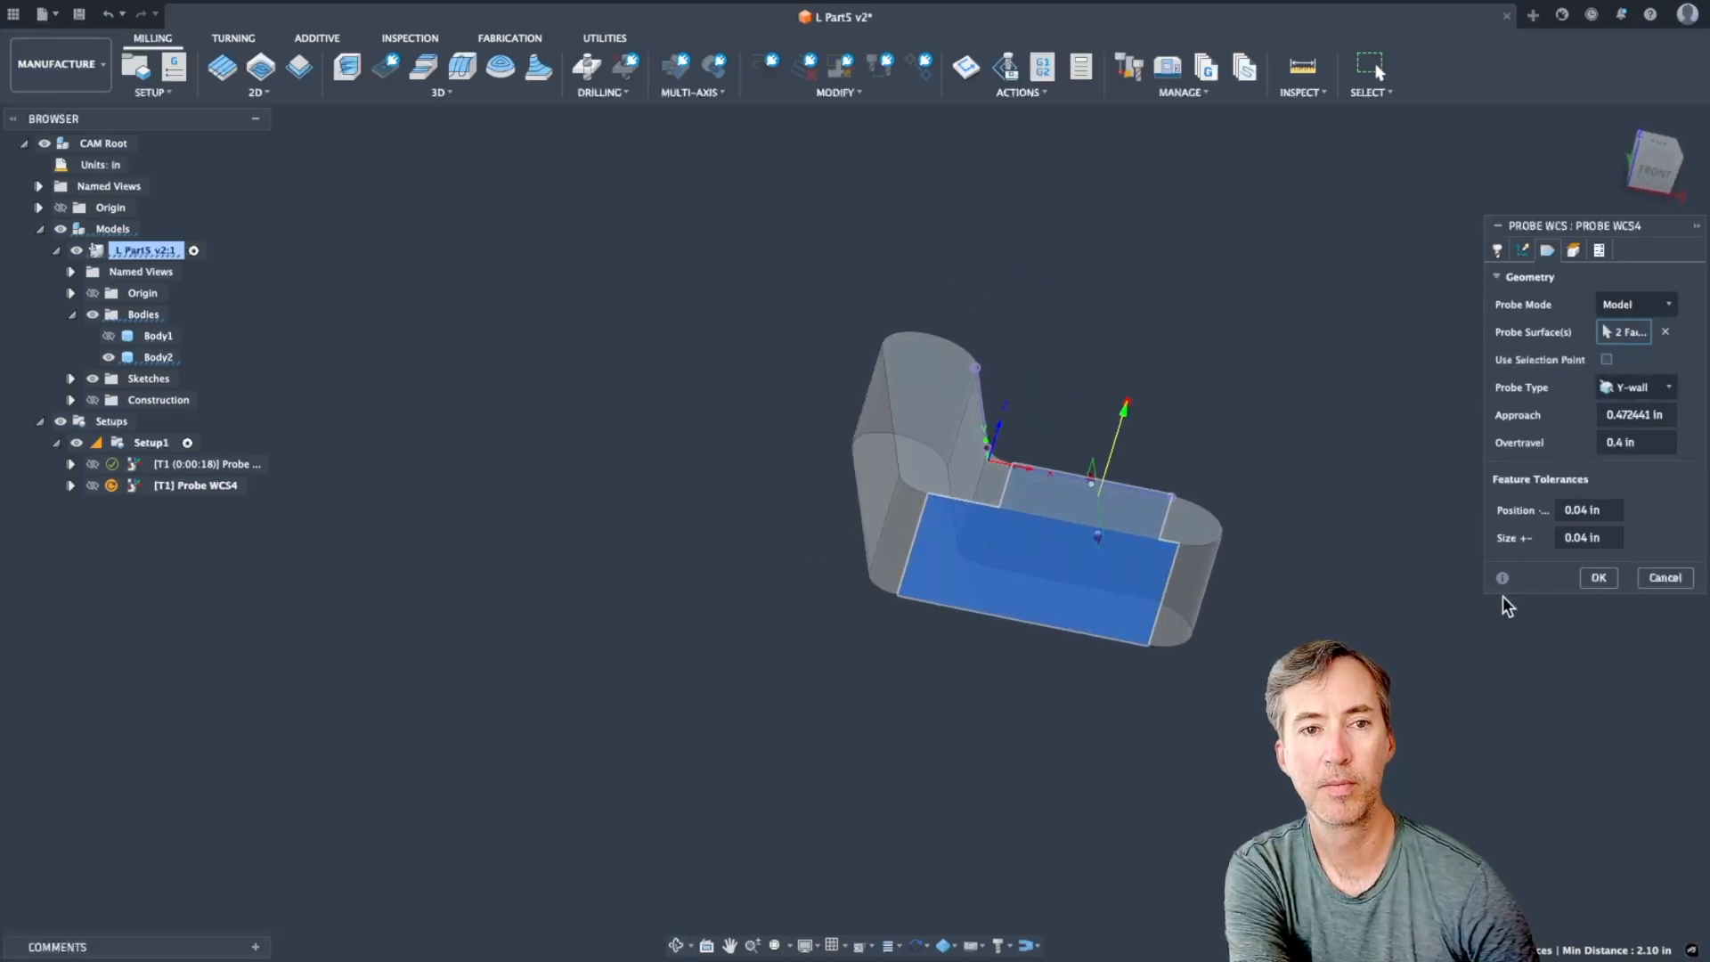
left_click(1599, 578)
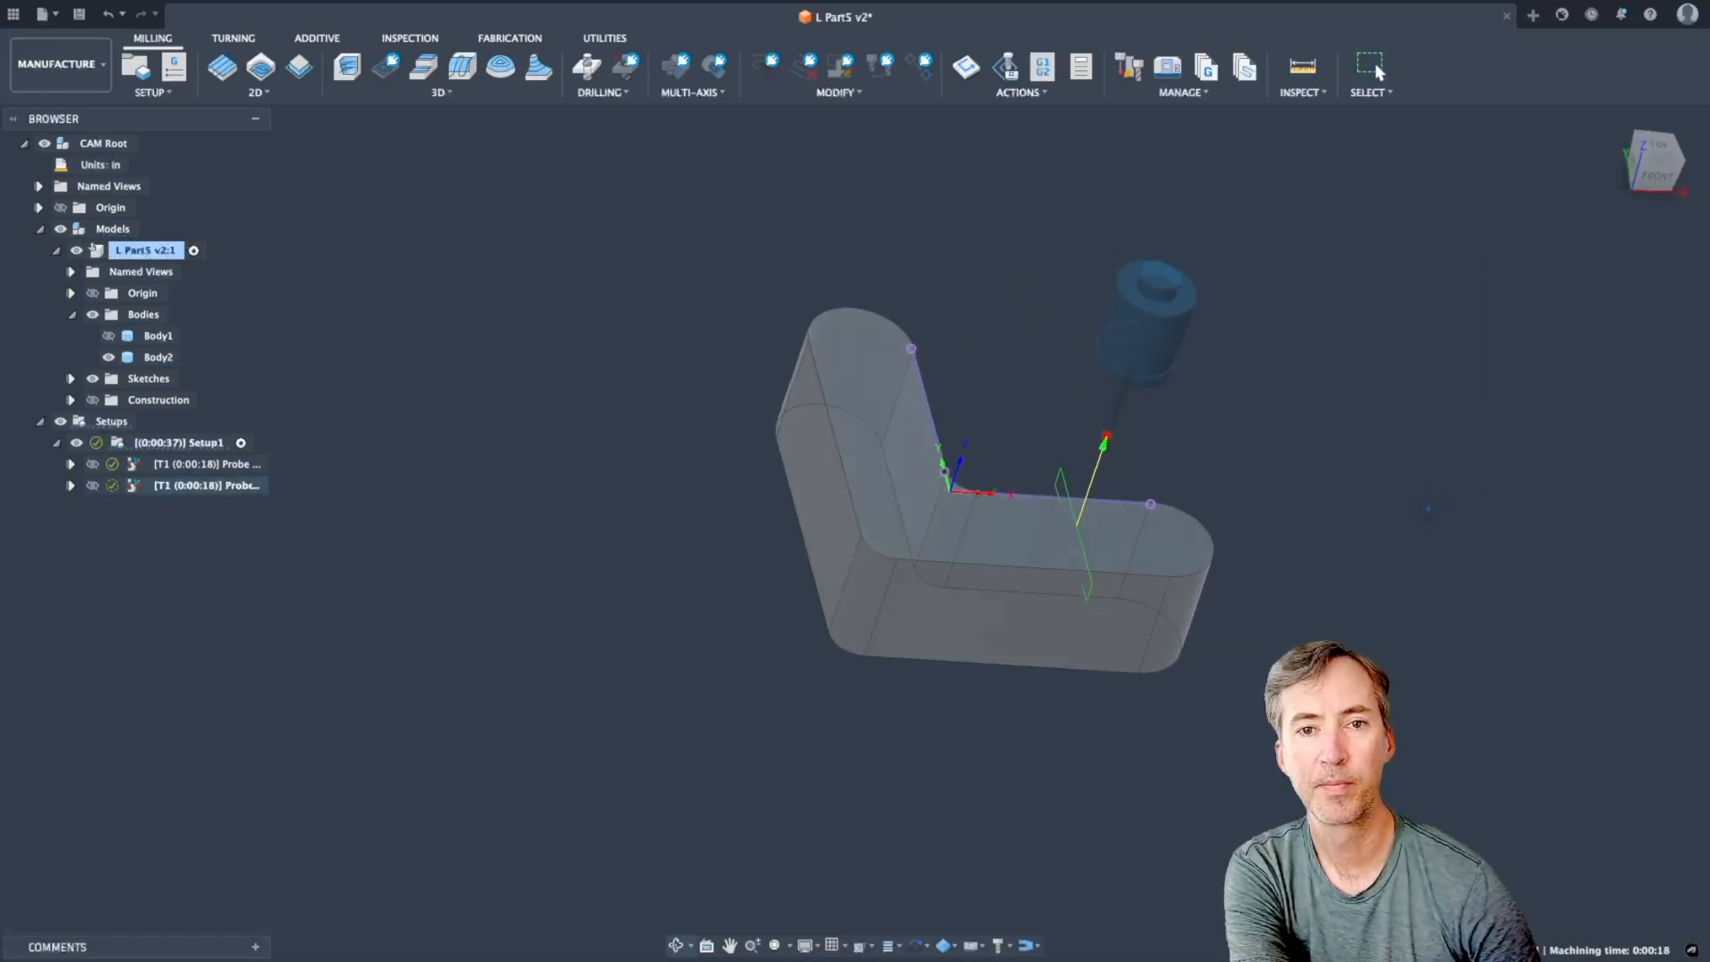
Start a third Probe WCS operation and select the L-shaped top face of the stock body as its probe surface.
left_click(205, 463)
left_click(189, 483)
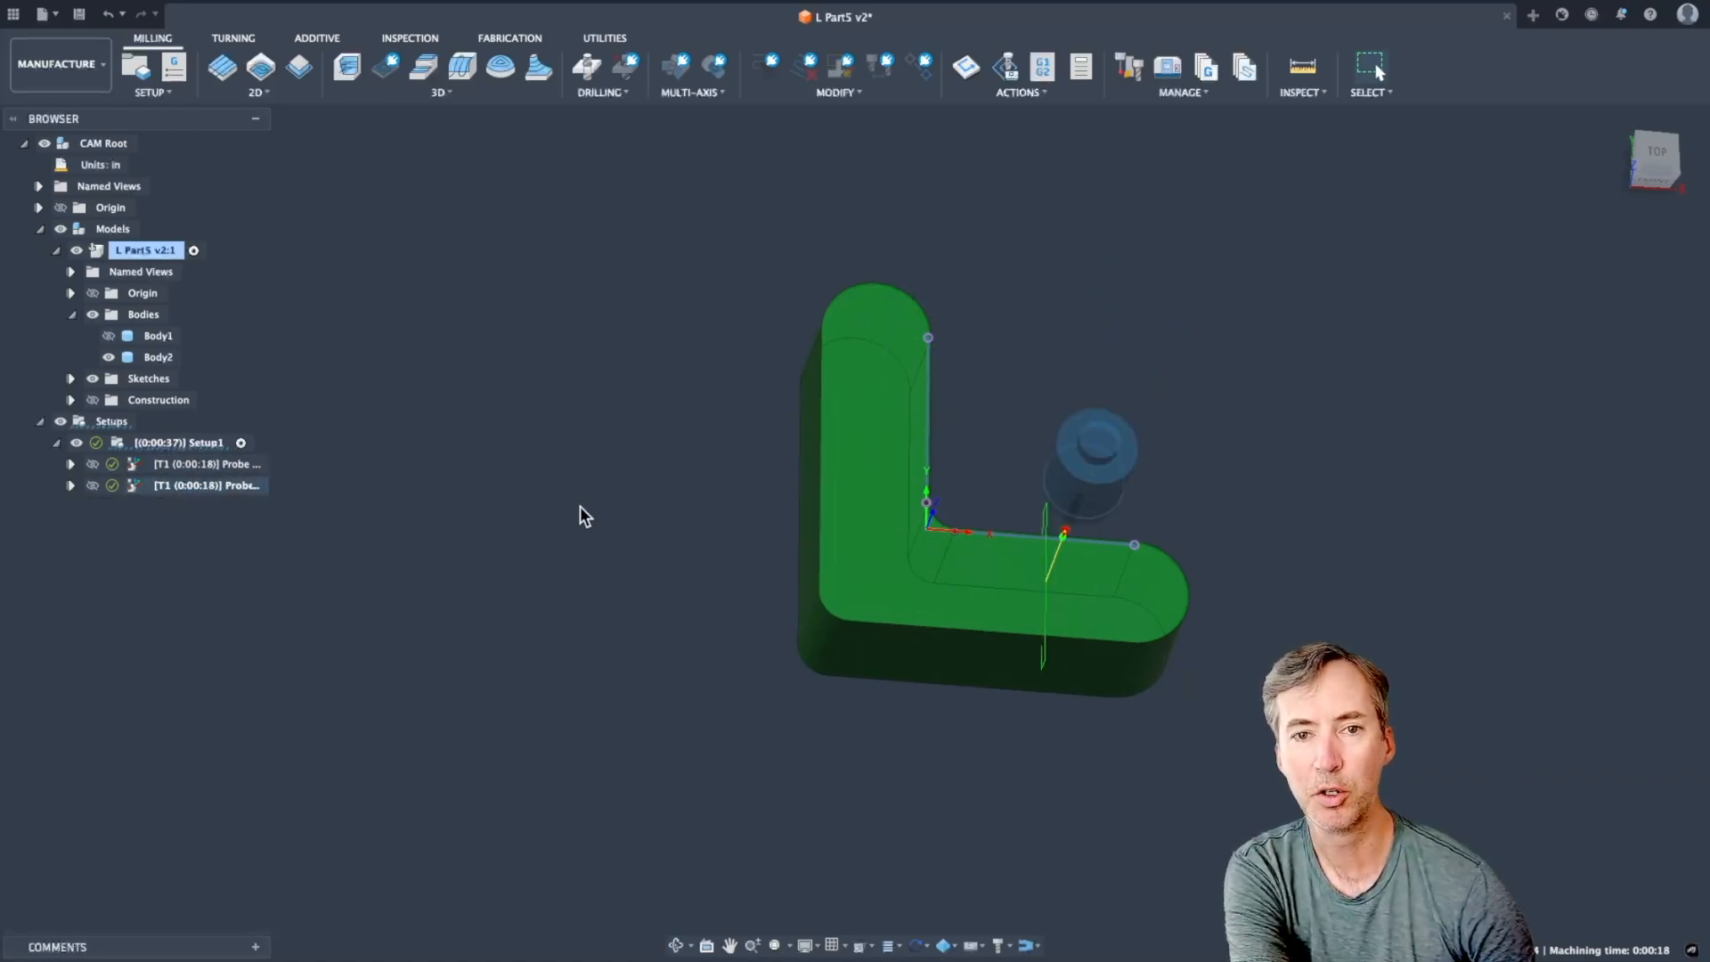
scroll(1018, 563, "up", 5)
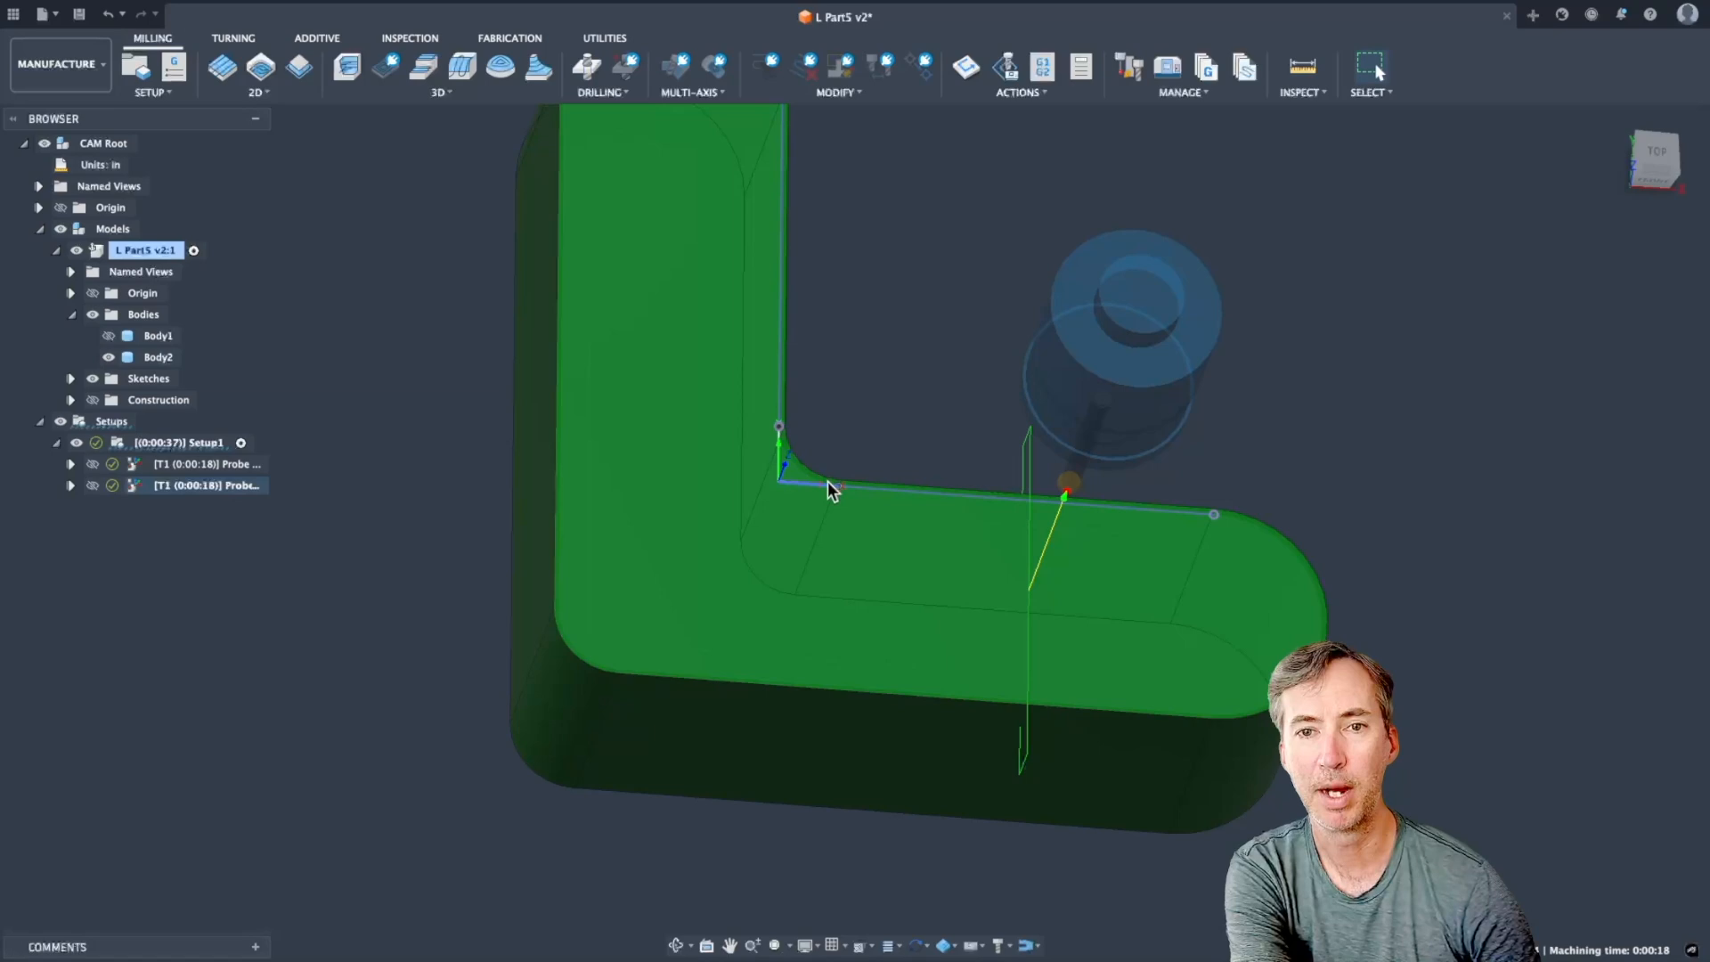
middle_click_drag(874, 599, 828, 507, "shift")
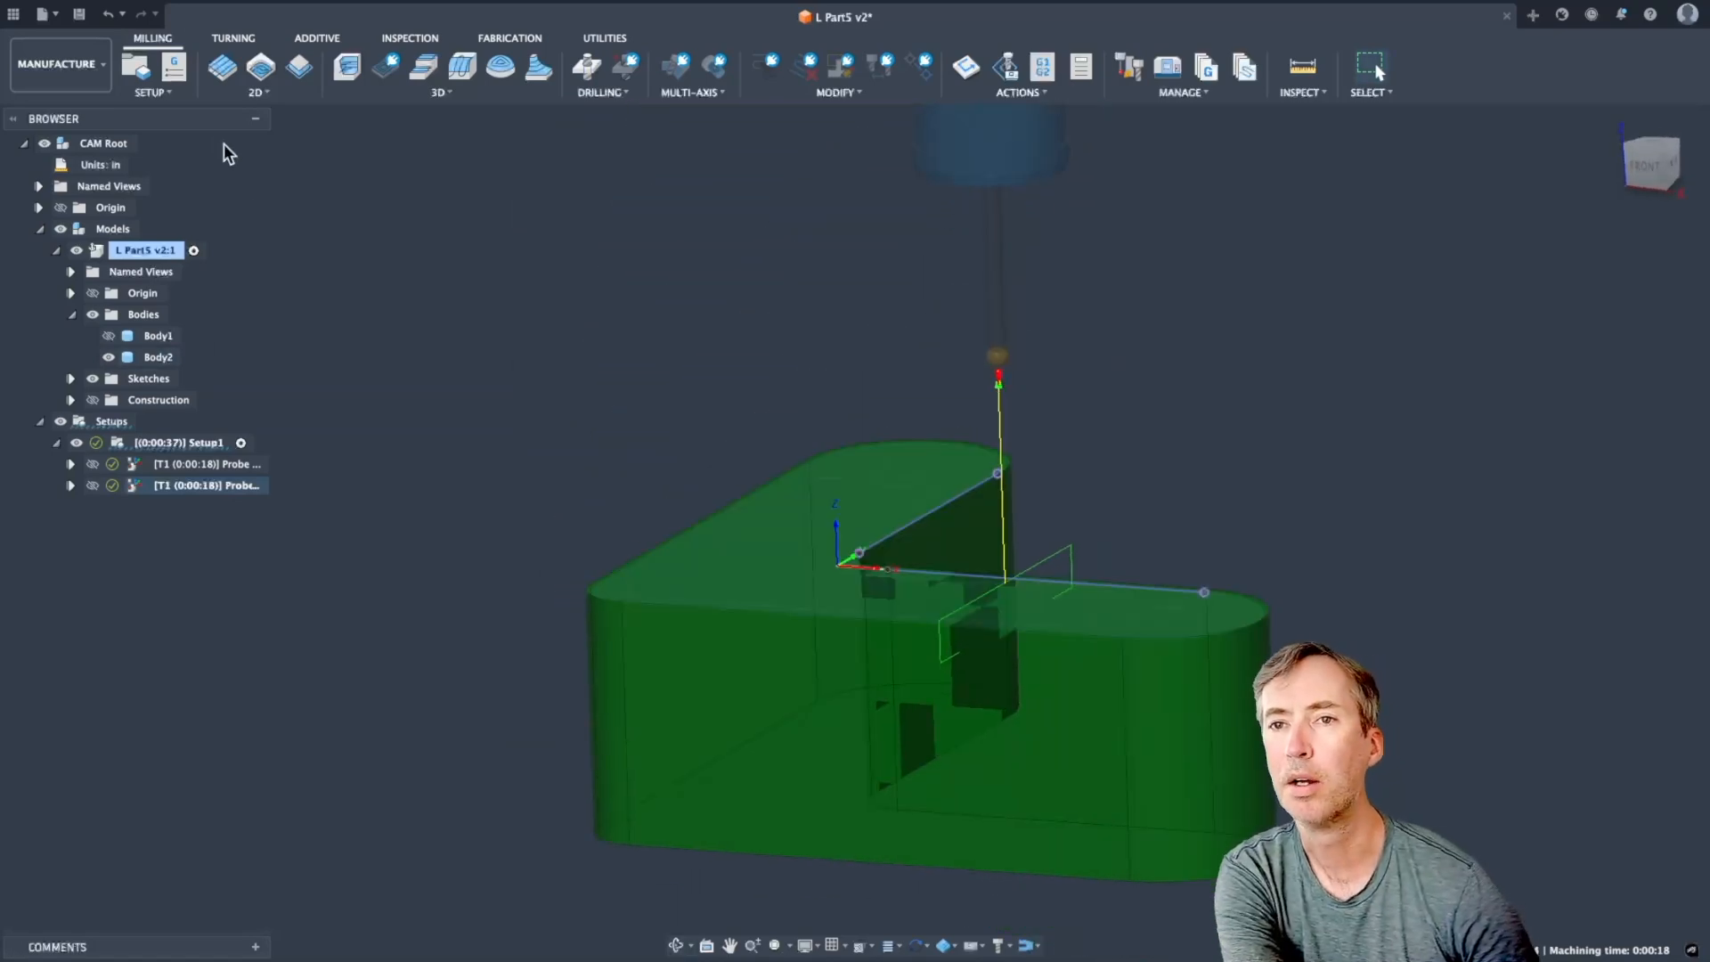
left_click(162, 91)
left_click(164, 206)
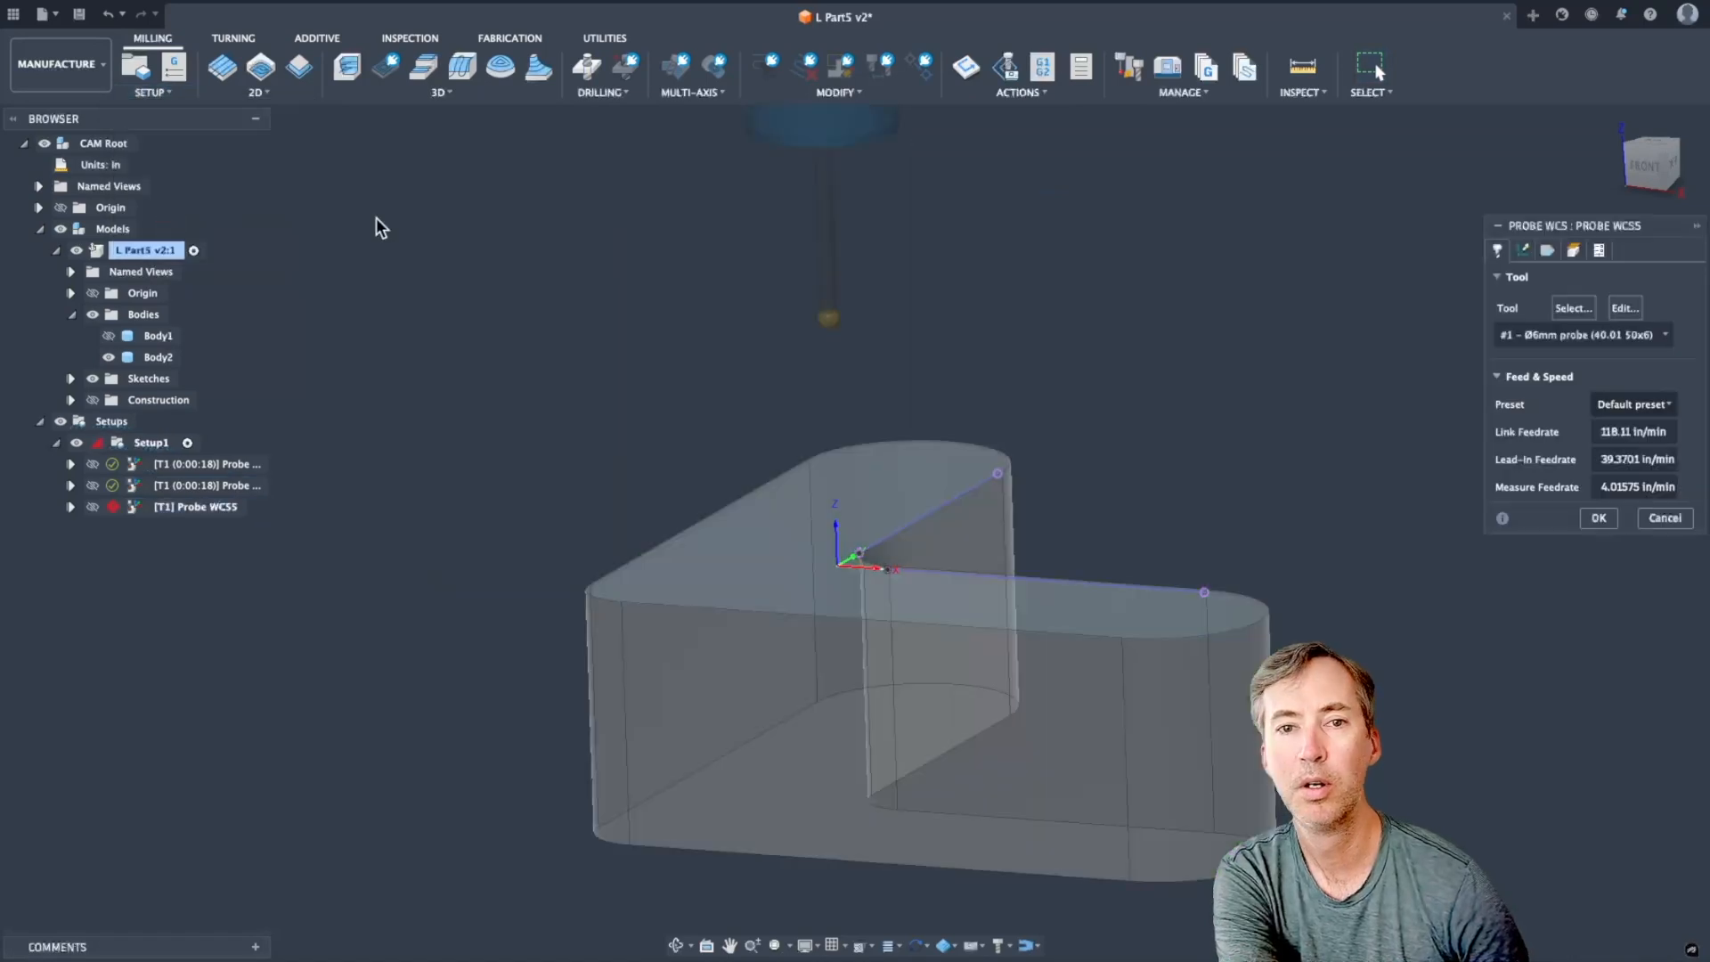
left_click(1548, 247)
left_click(766, 534)
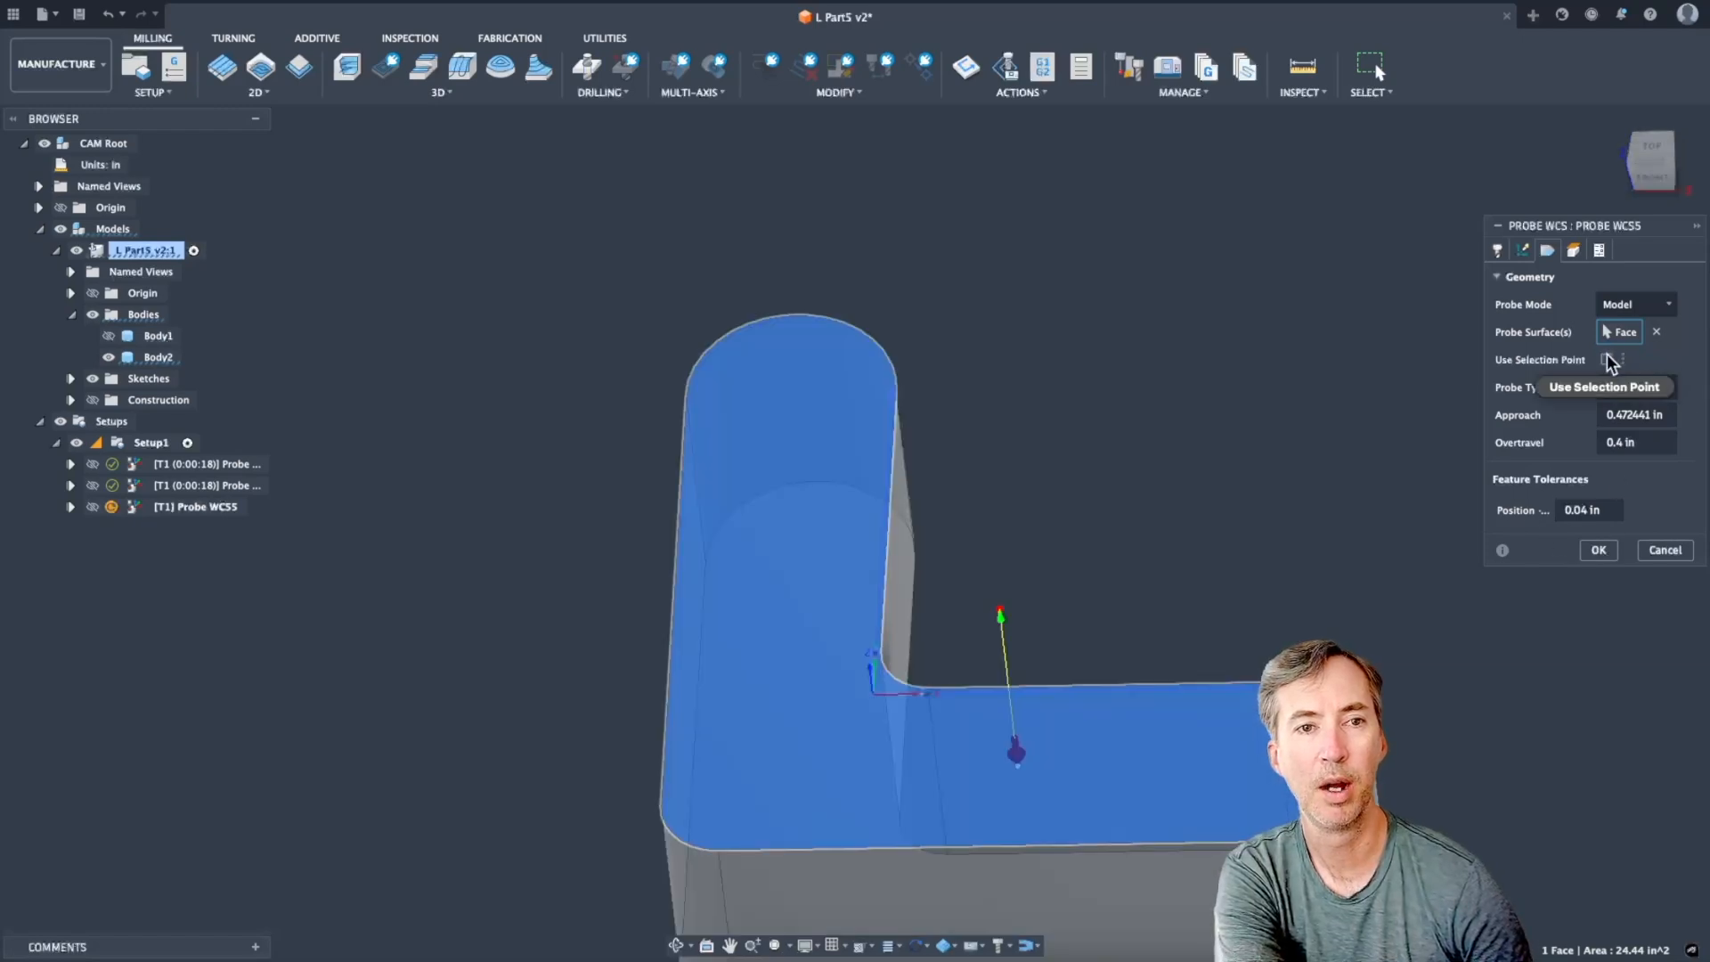
Enable Use Selection Point, re-pick the top face close to the L's inside corner for the Z surface probe, and finish the operation.
left_click(1606, 358)
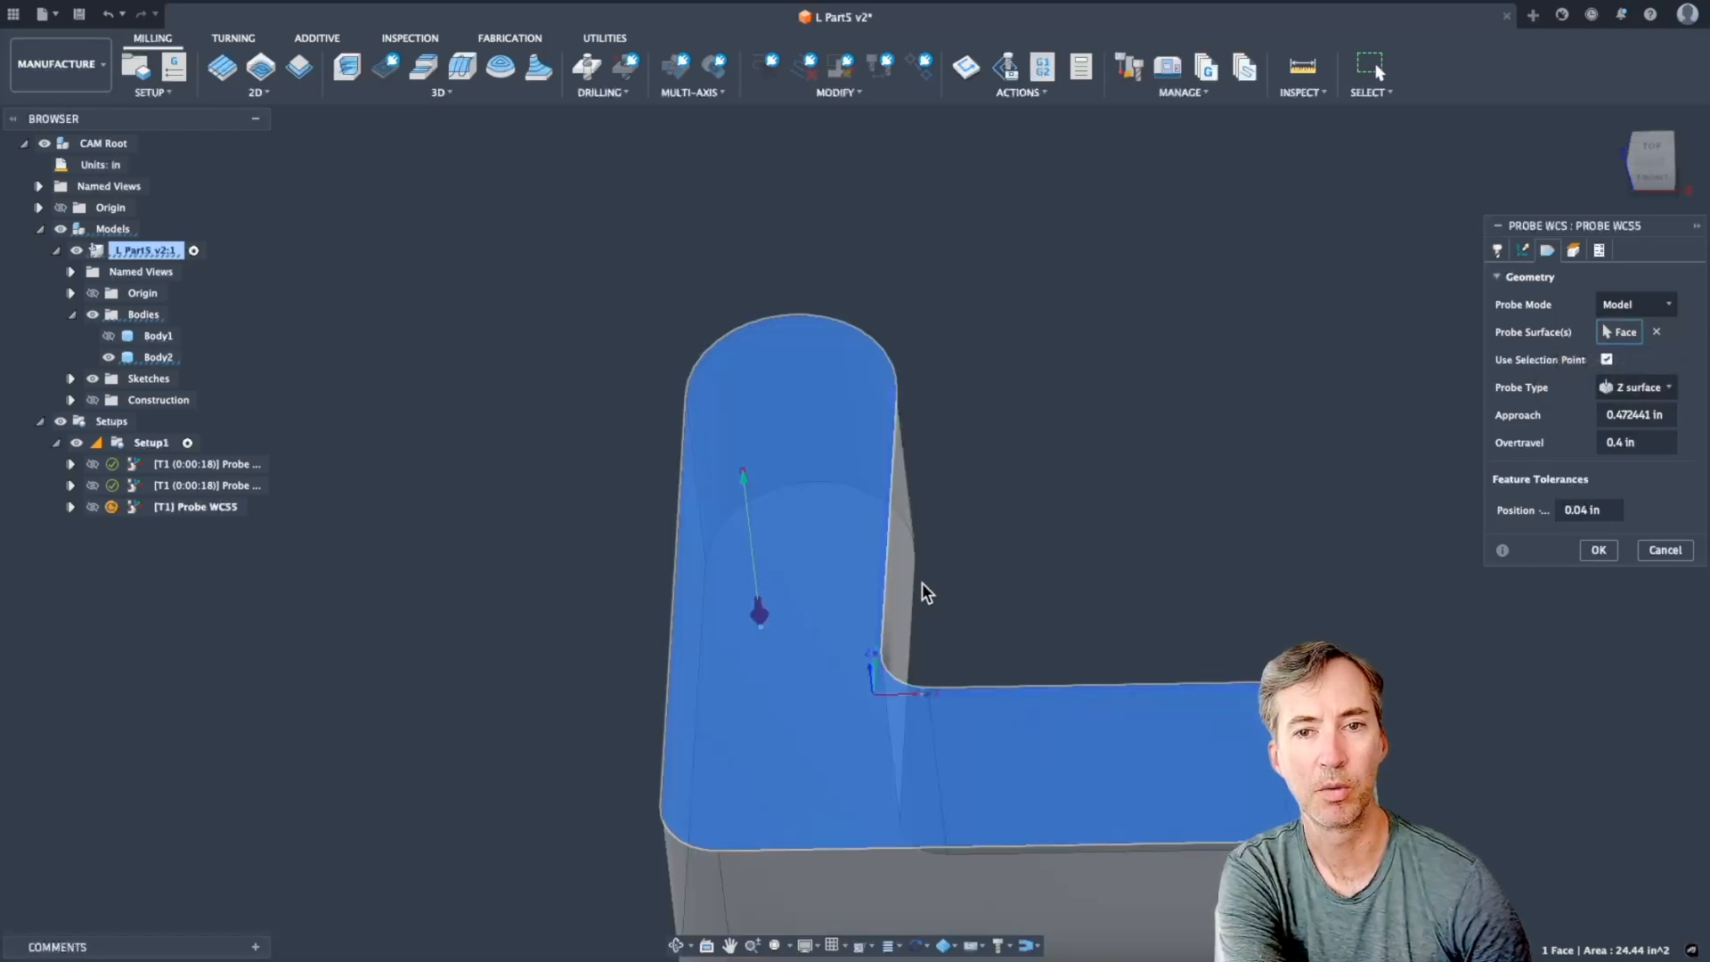
left_click(1656, 332)
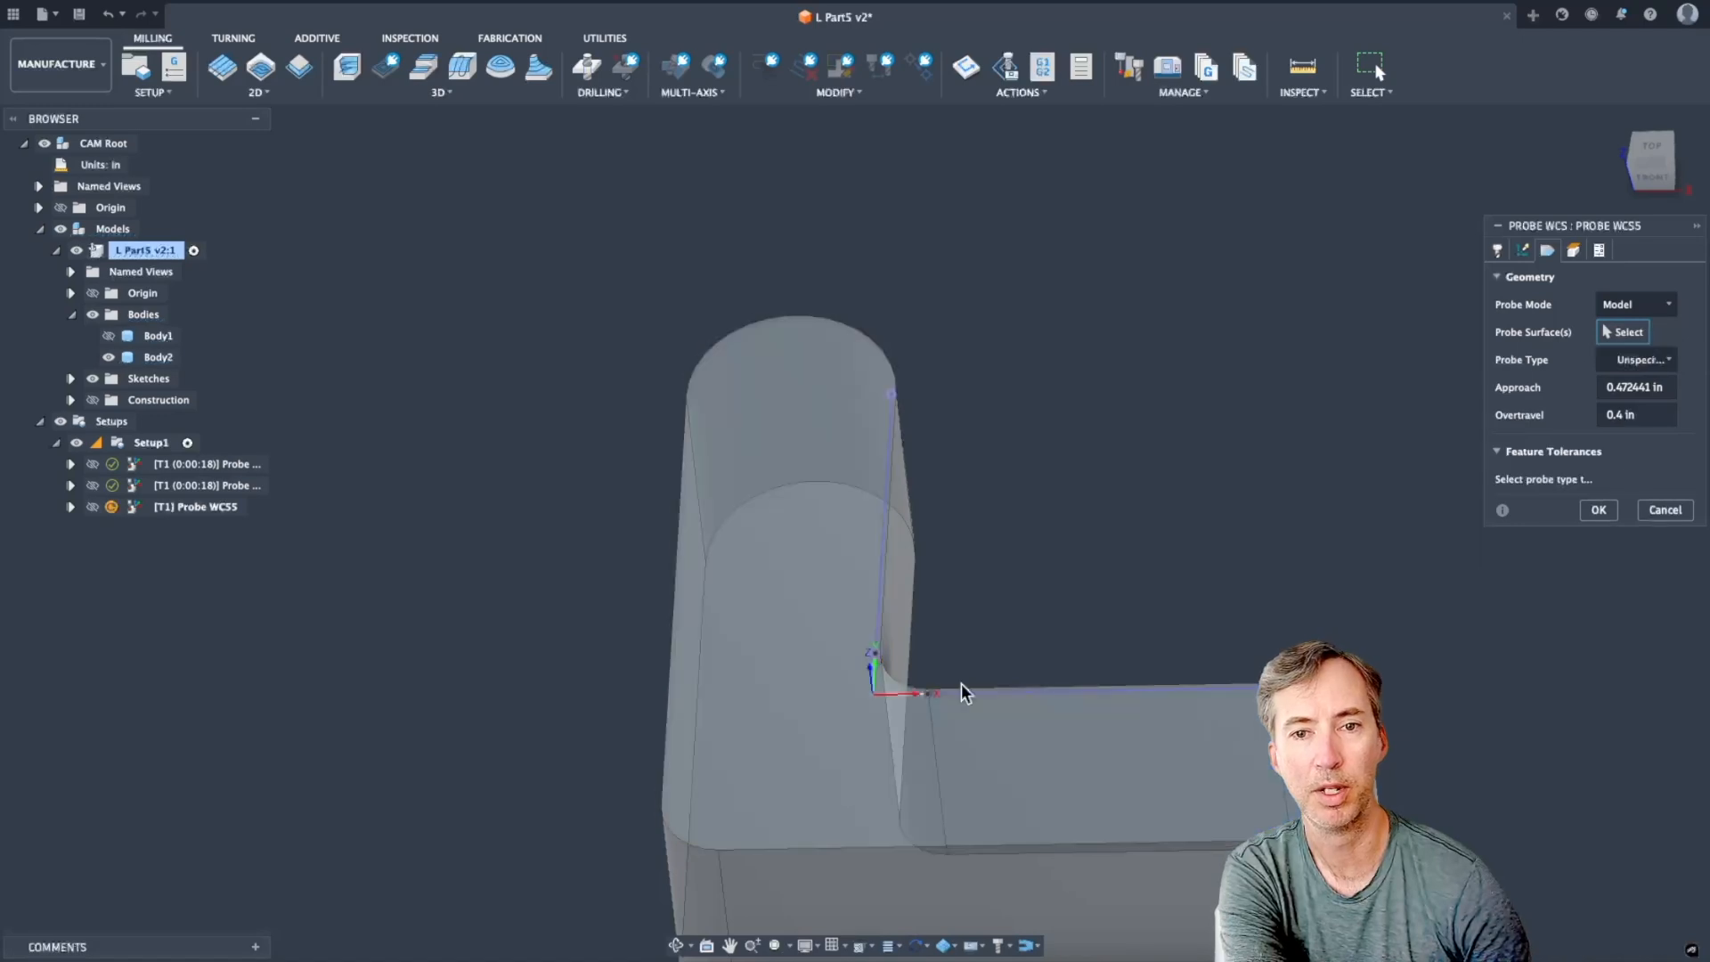
left_click(910, 764)
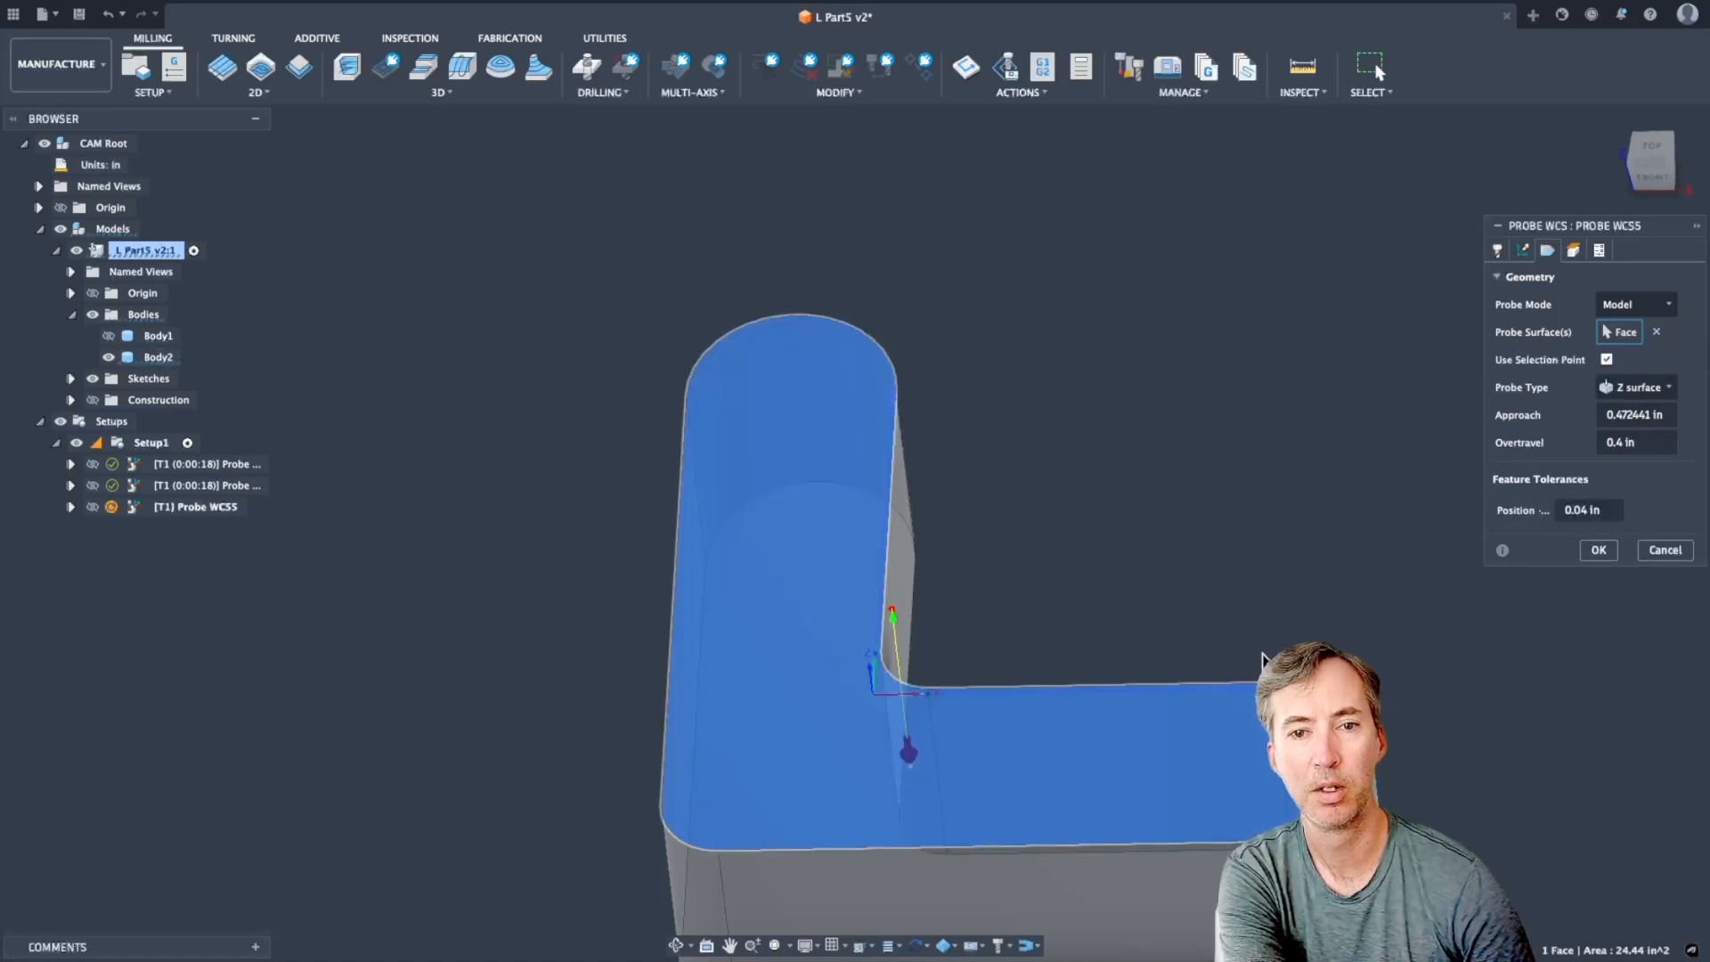
left_click(1601, 549)
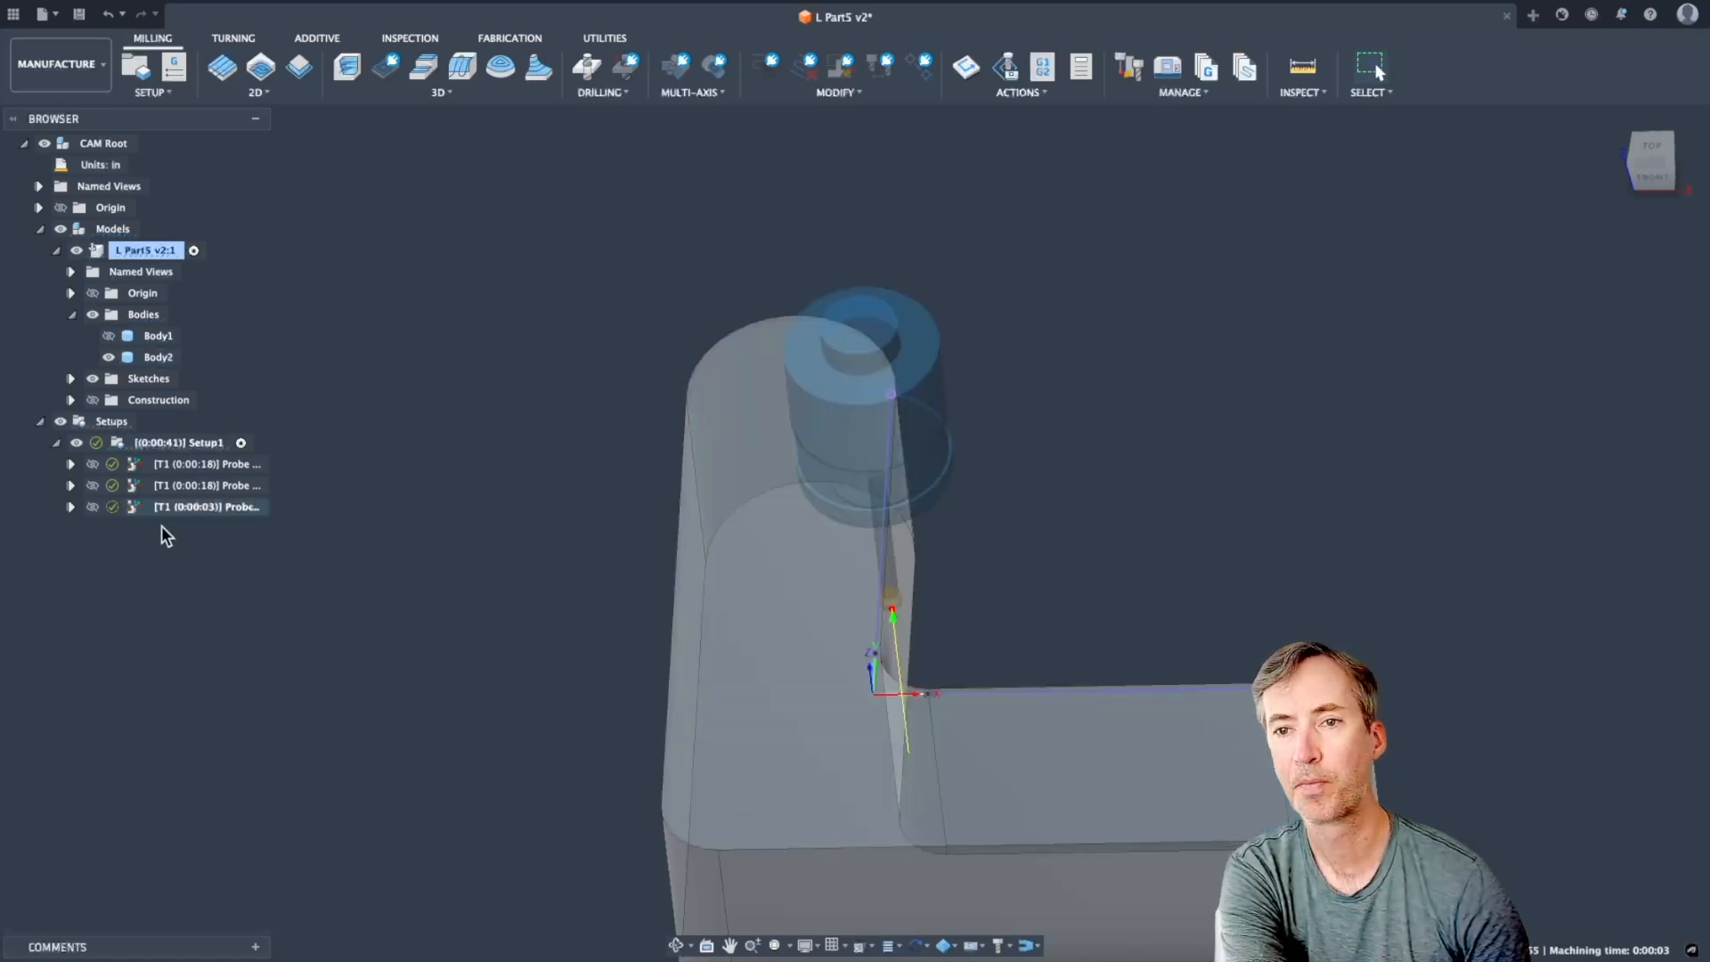
Move the Z surface probe operation ahead of the X-wall and Y-wall probes in Setup1 and preview each probe path.
left_click_drag(175, 510, 171, 473)
left_click_drag(169, 456, 171, 455)
left_click(180, 464)
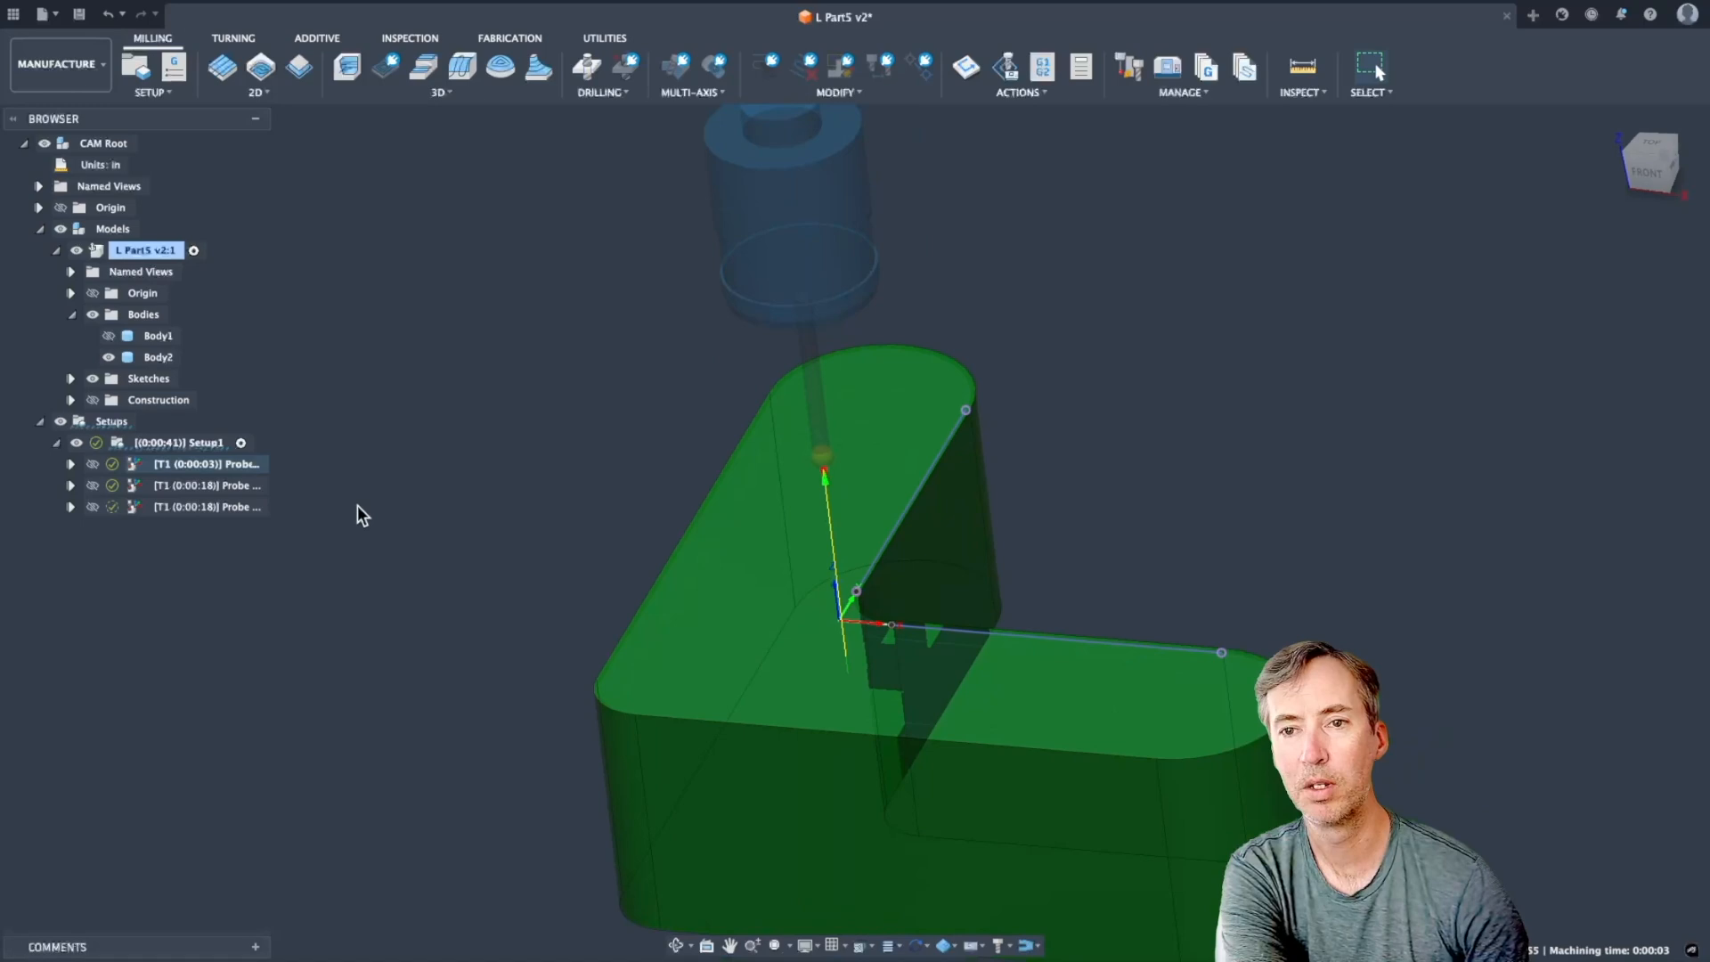
left_click(210, 485)
left_click(198, 507)
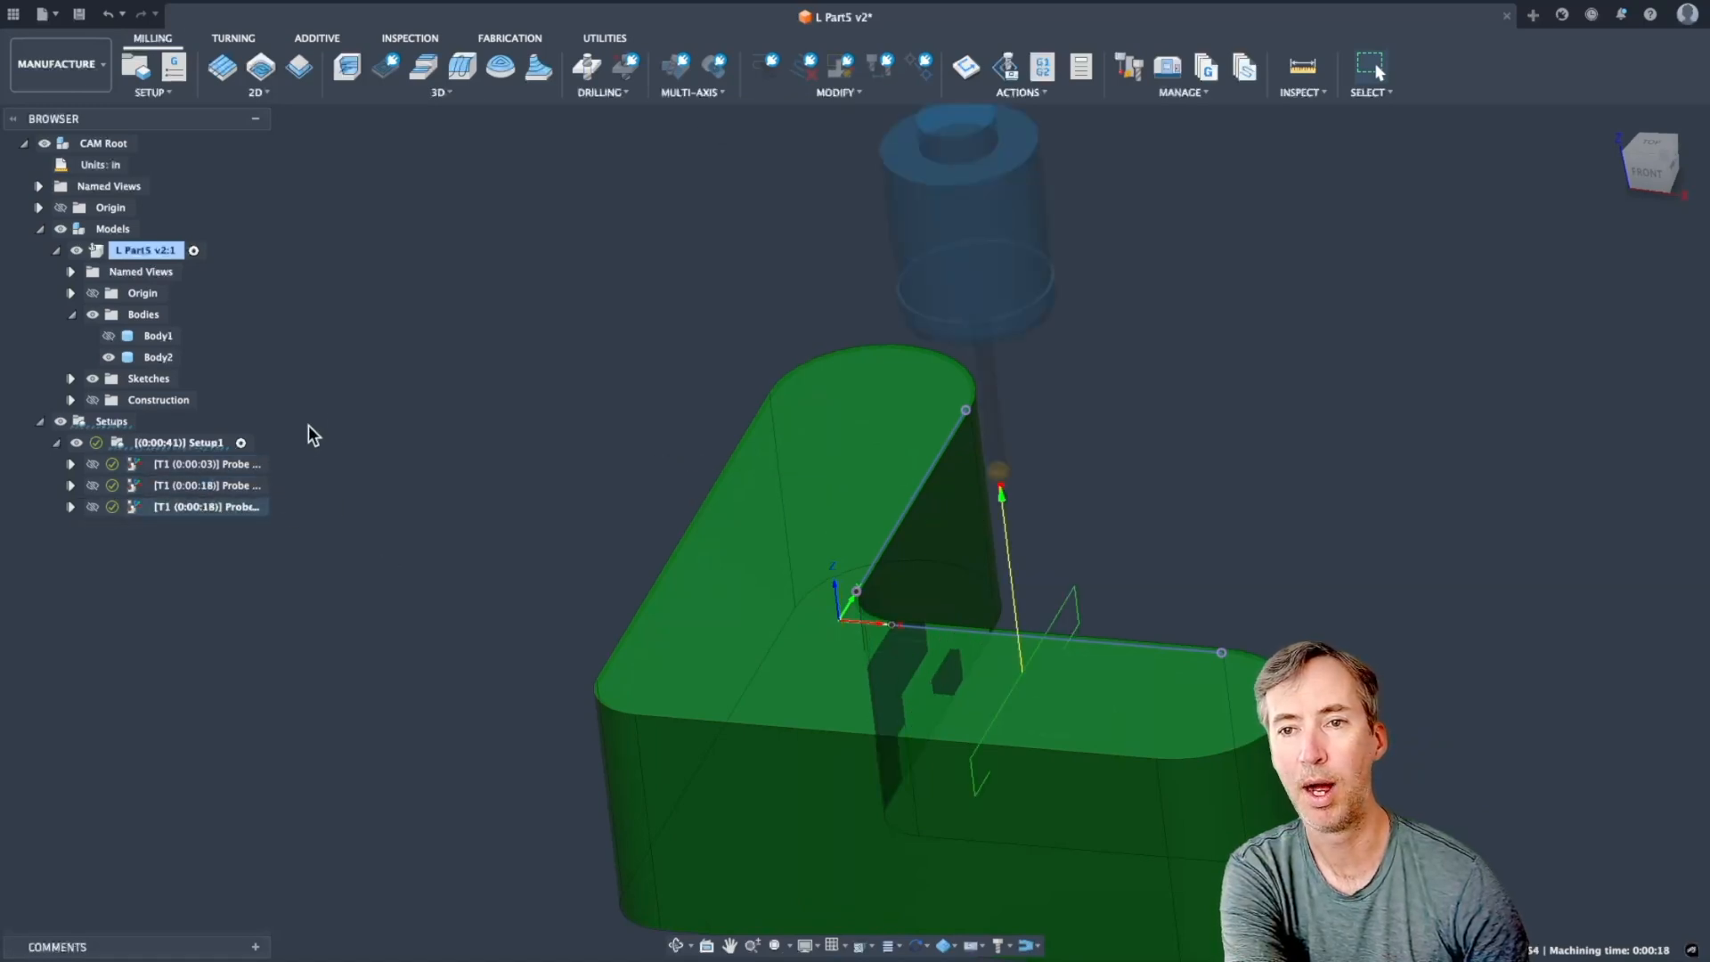
scroll(346, 414, "up", 3)
scroll(349, 416, "down", 7)
middle_click_drag(373, 417, 408, 430, "shift")
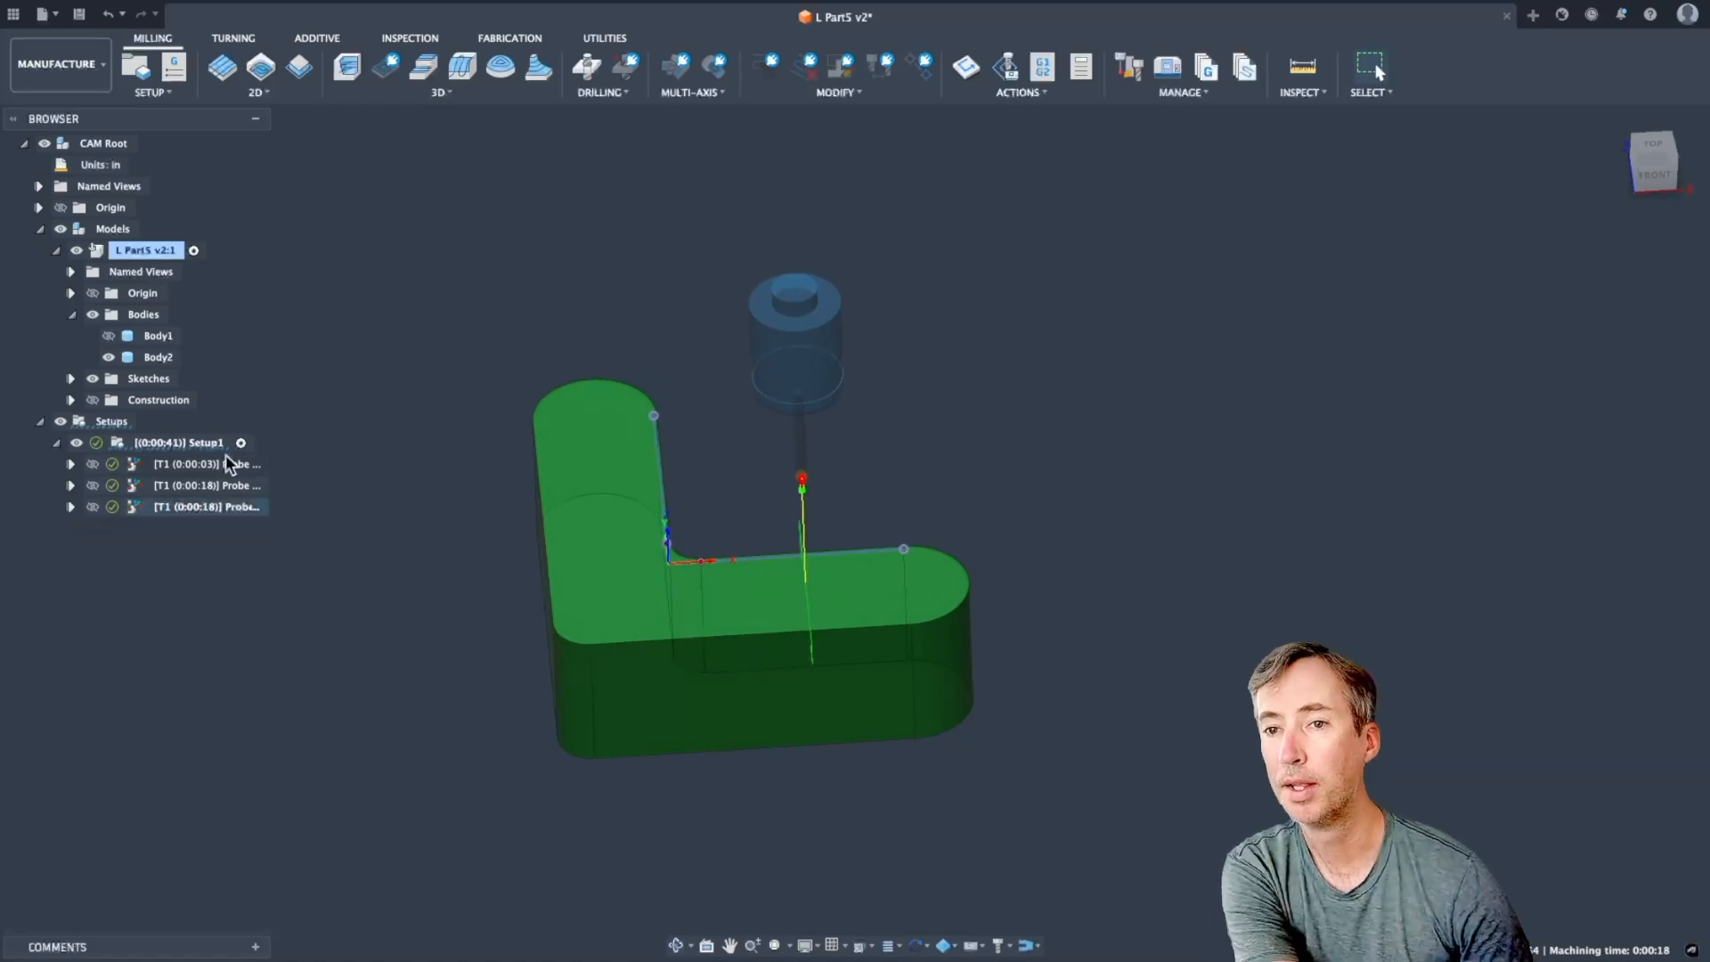
Create a second milling setup, show Body1 and hide Body2, and replace the setup's model selection with Body1.
left_click(136, 66)
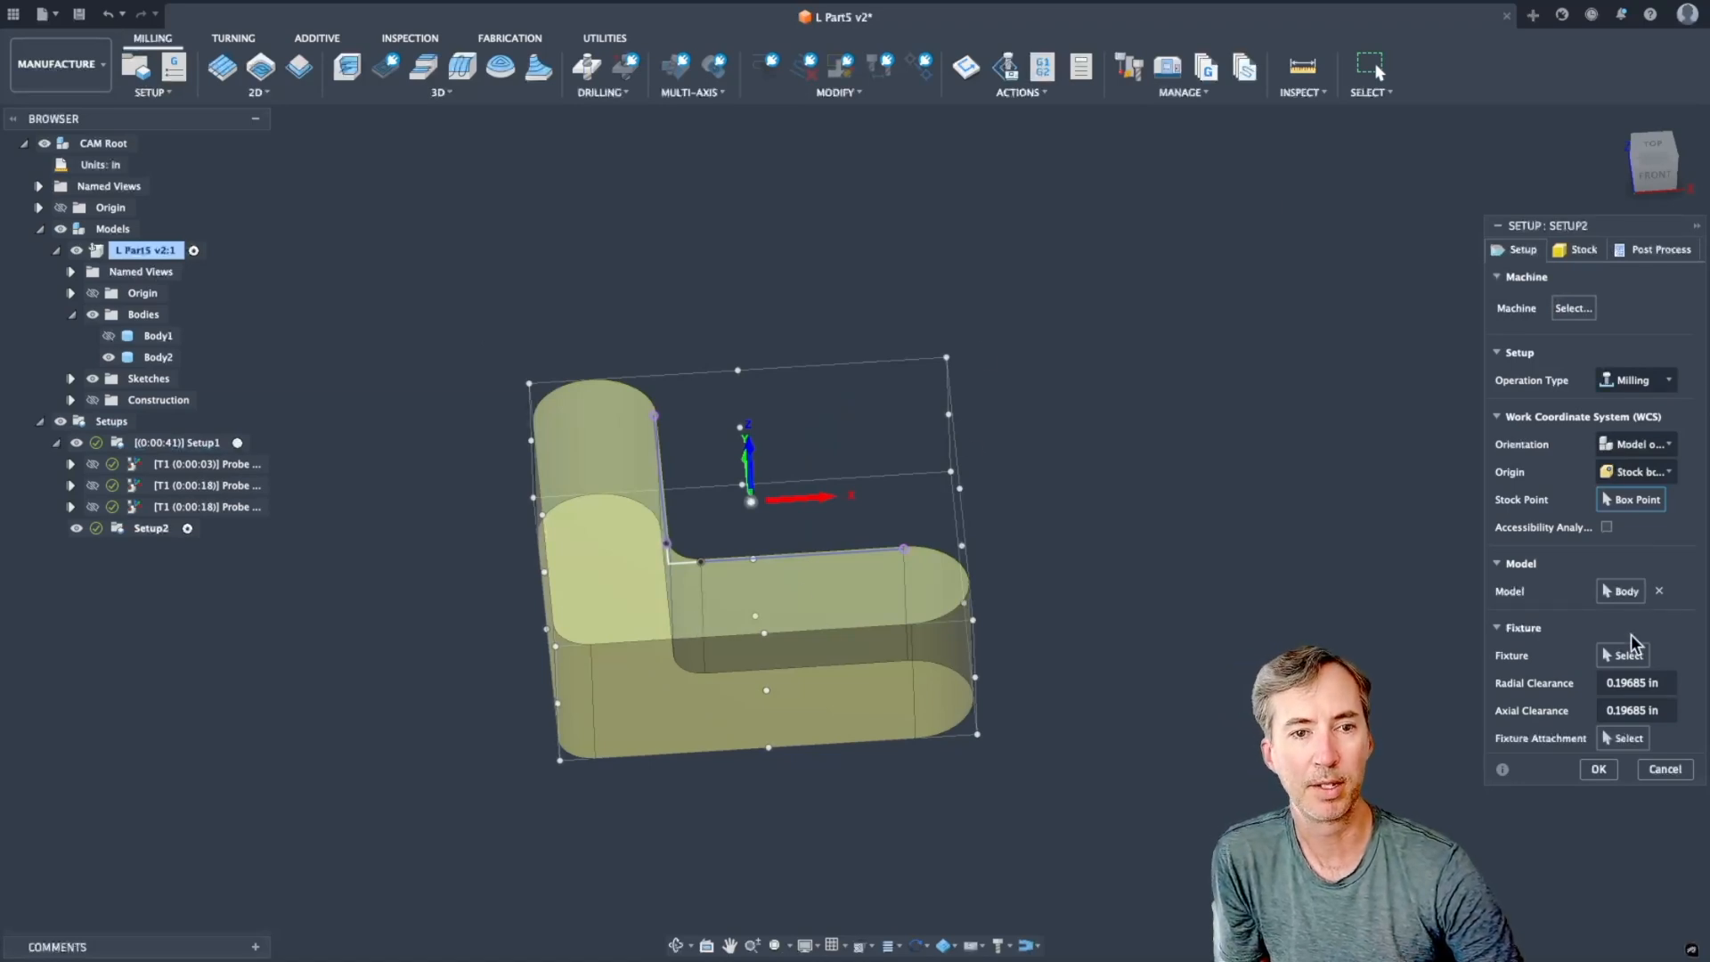
left_click(1658, 590)
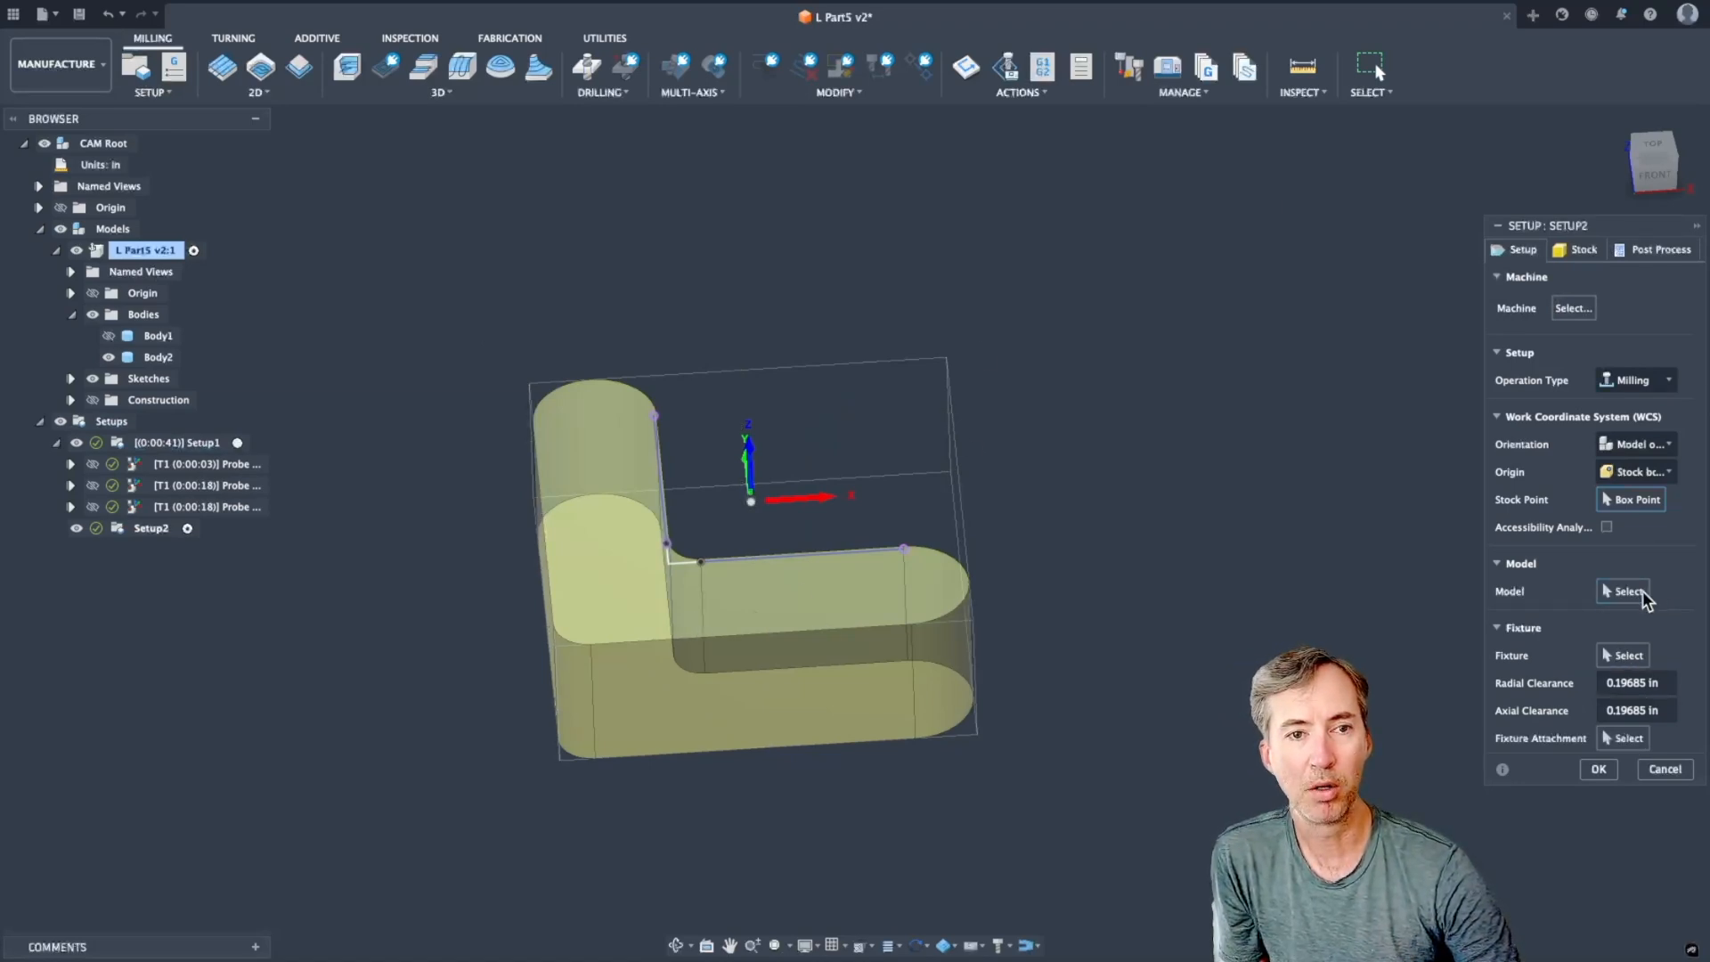
left_click(109, 336)
left_click(107, 357)
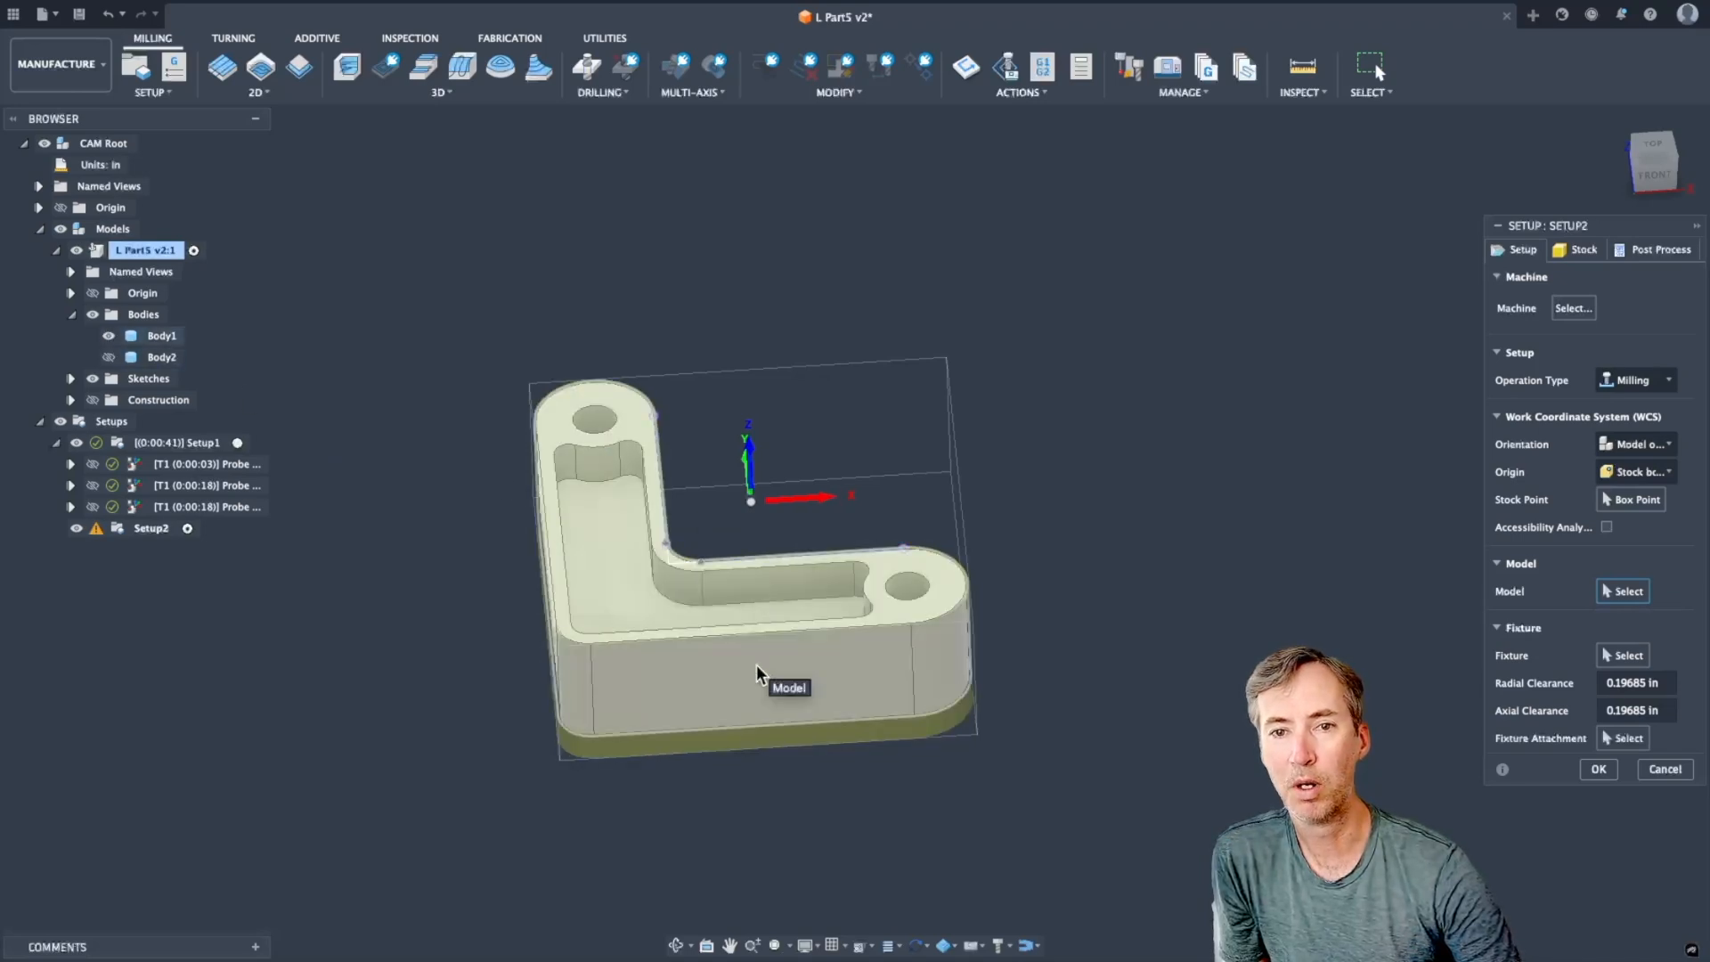
left_click(760, 655)
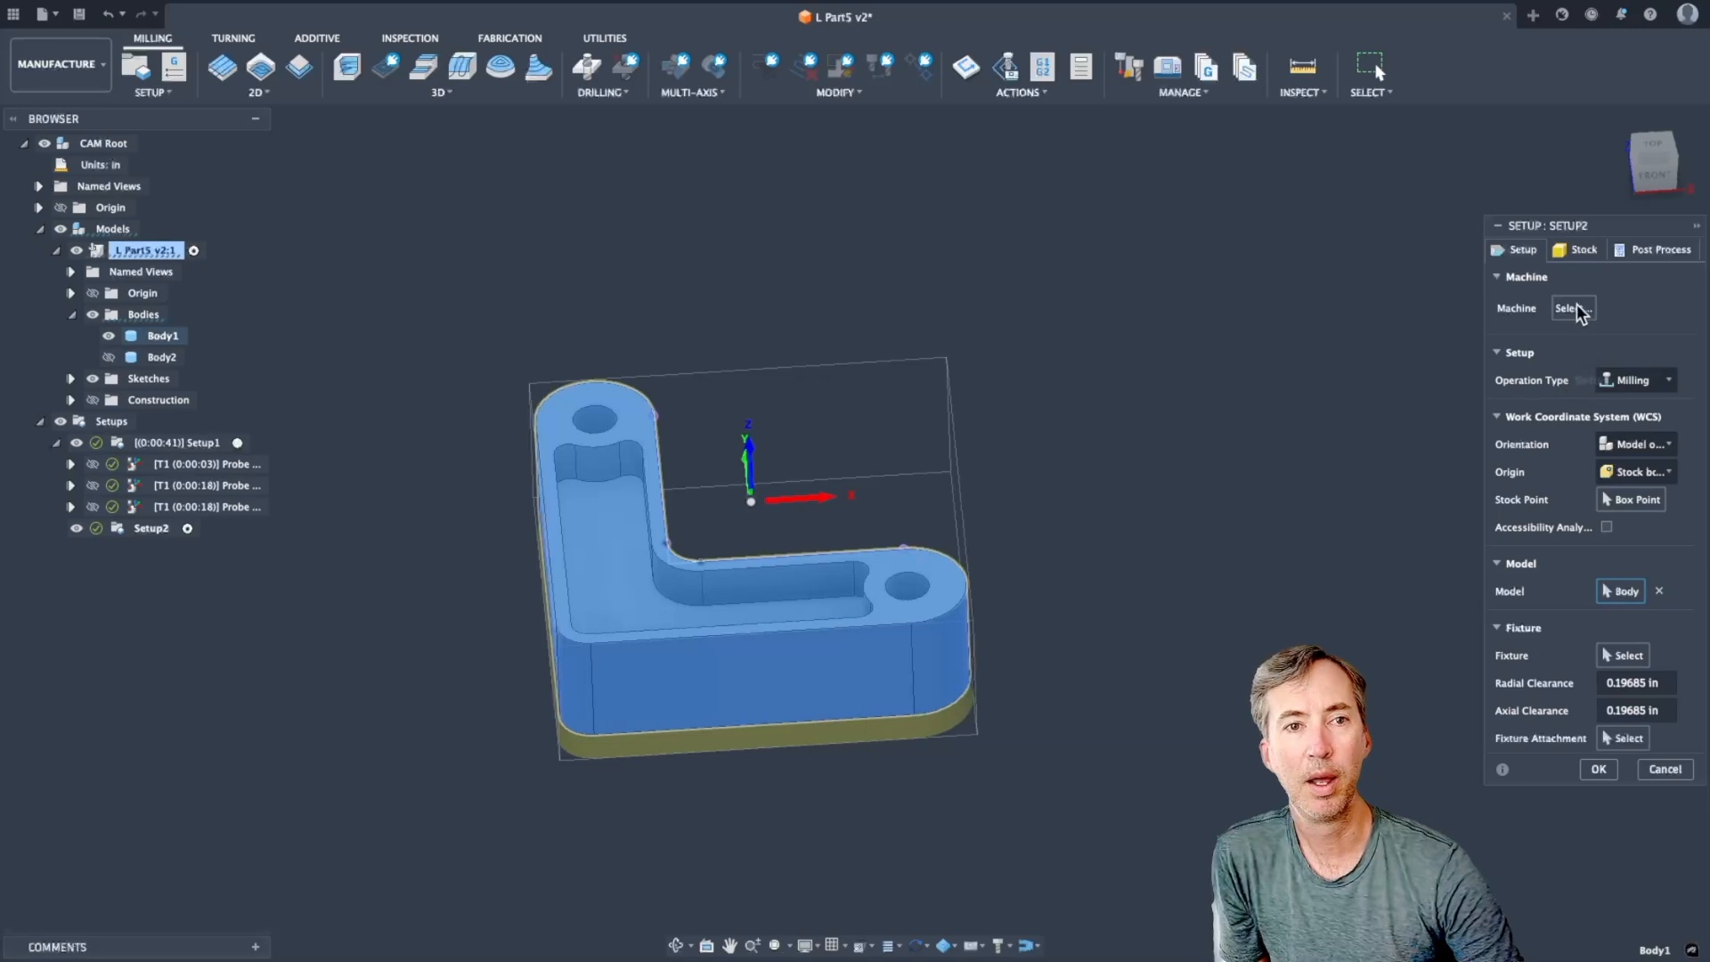
Define Setup2's stock with the From solid mode, making Body2 visible and selecting it as the stock solid.
left_click(1583, 250)
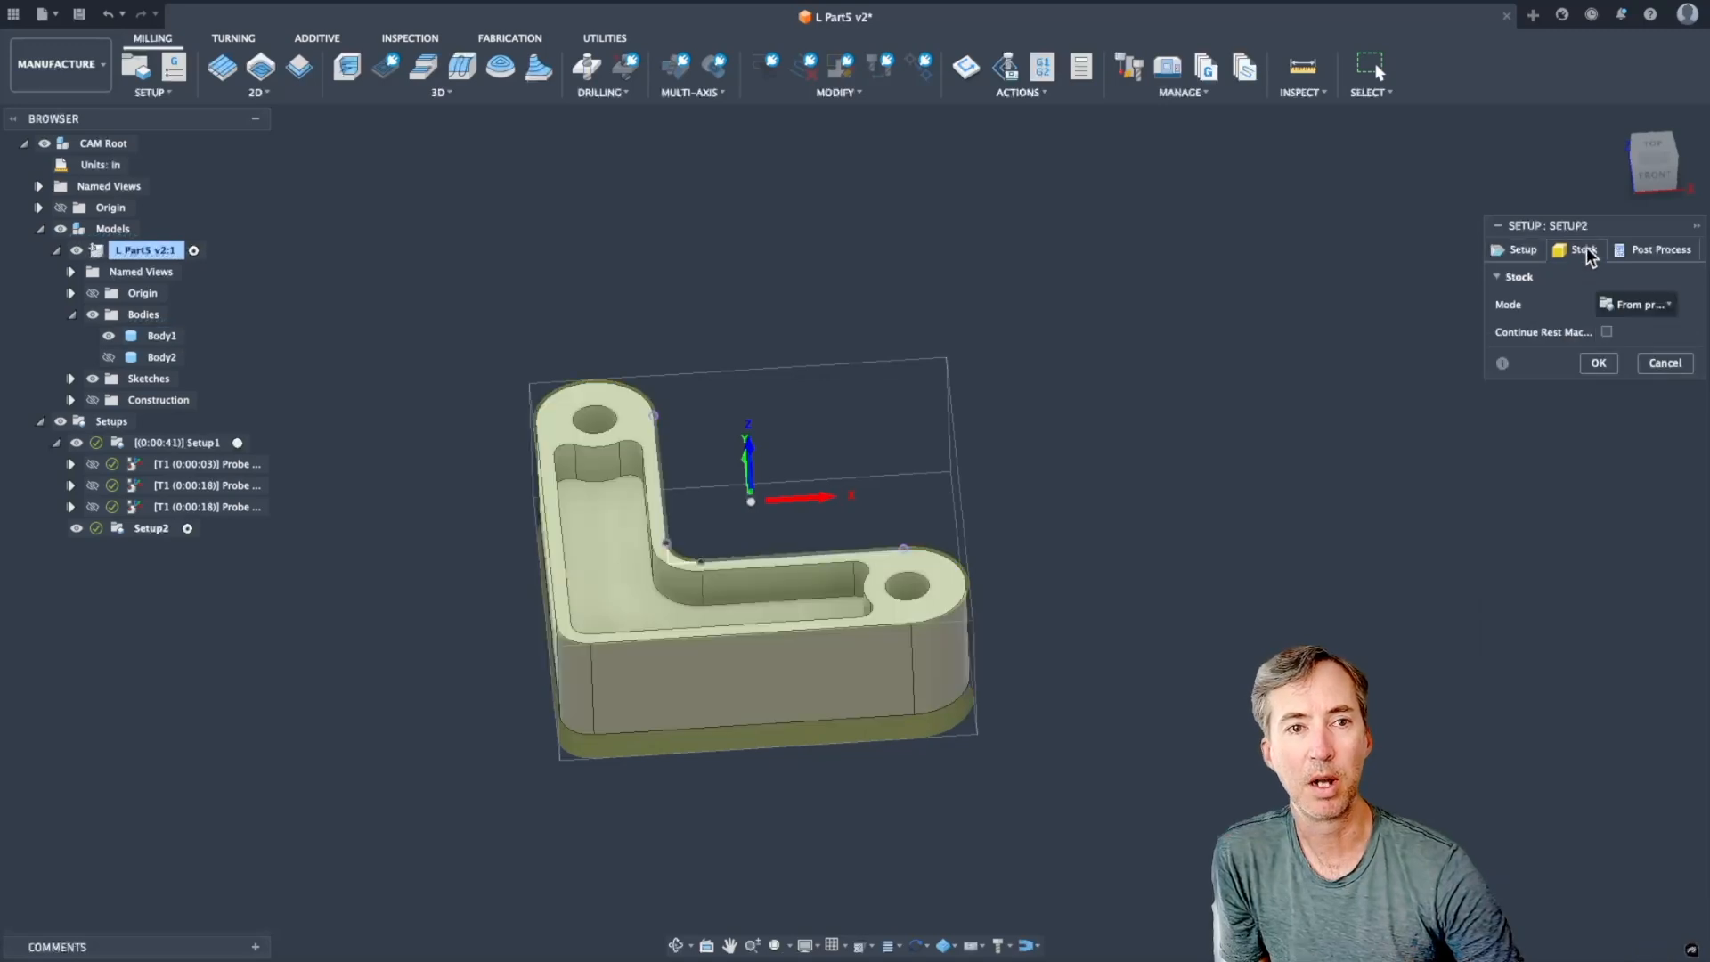
left_click(1644, 308)
left_click(1613, 493)
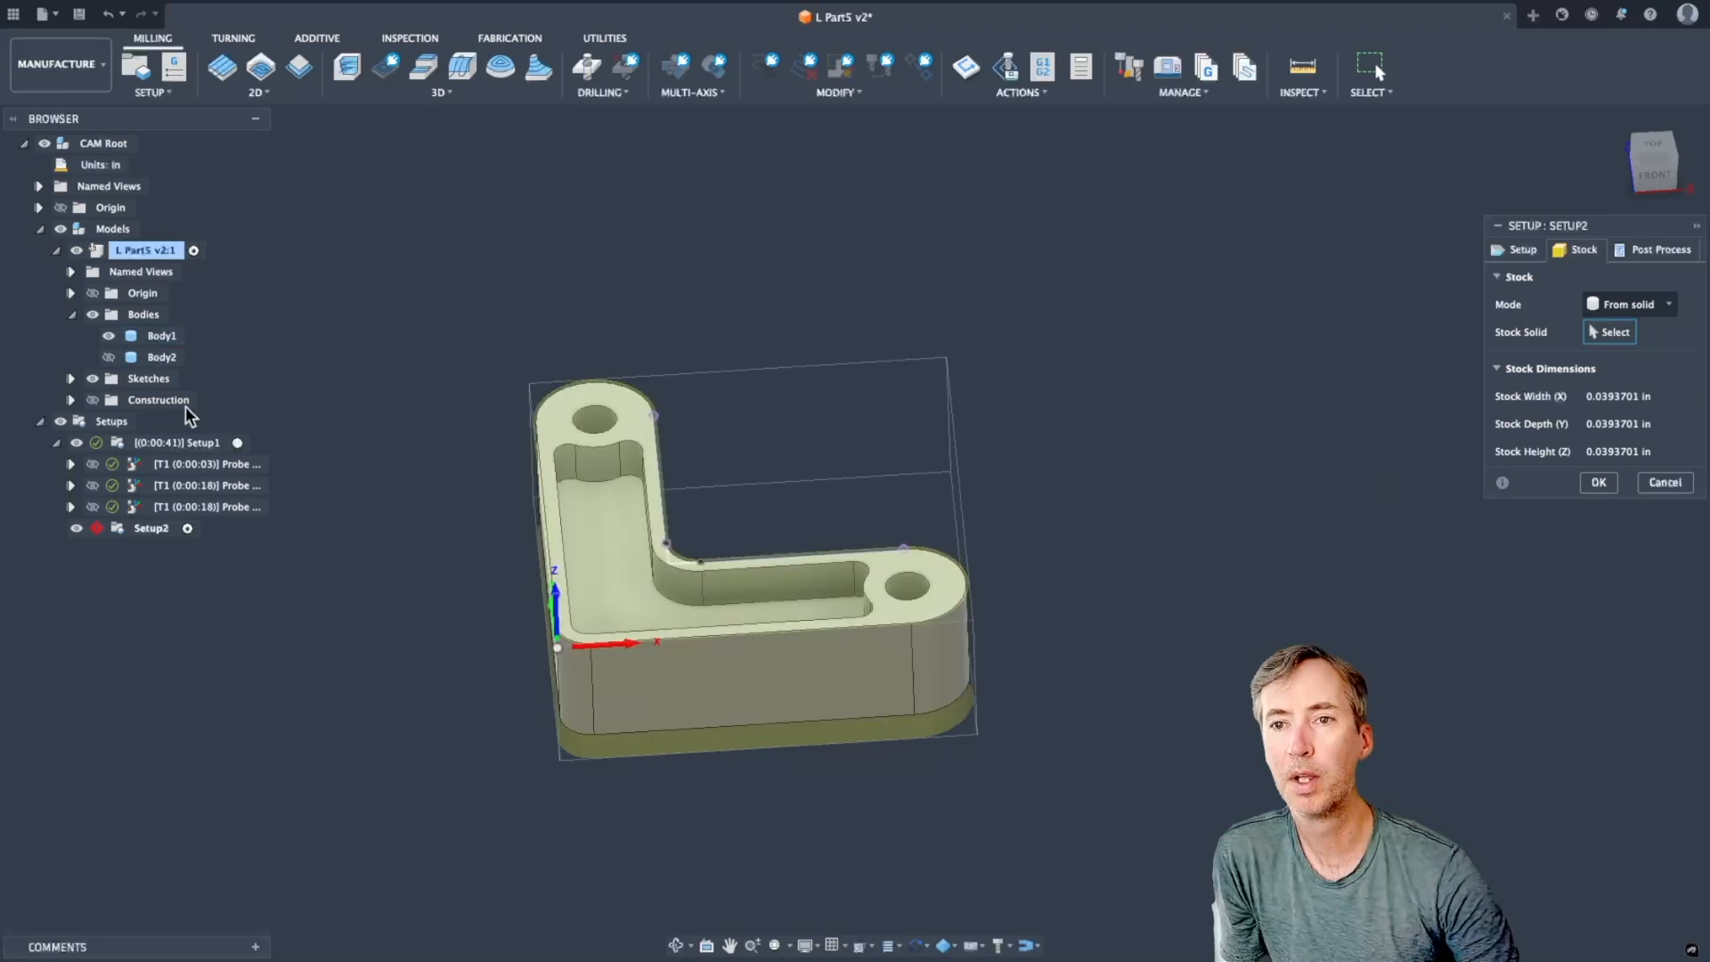
left_click(108, 356)
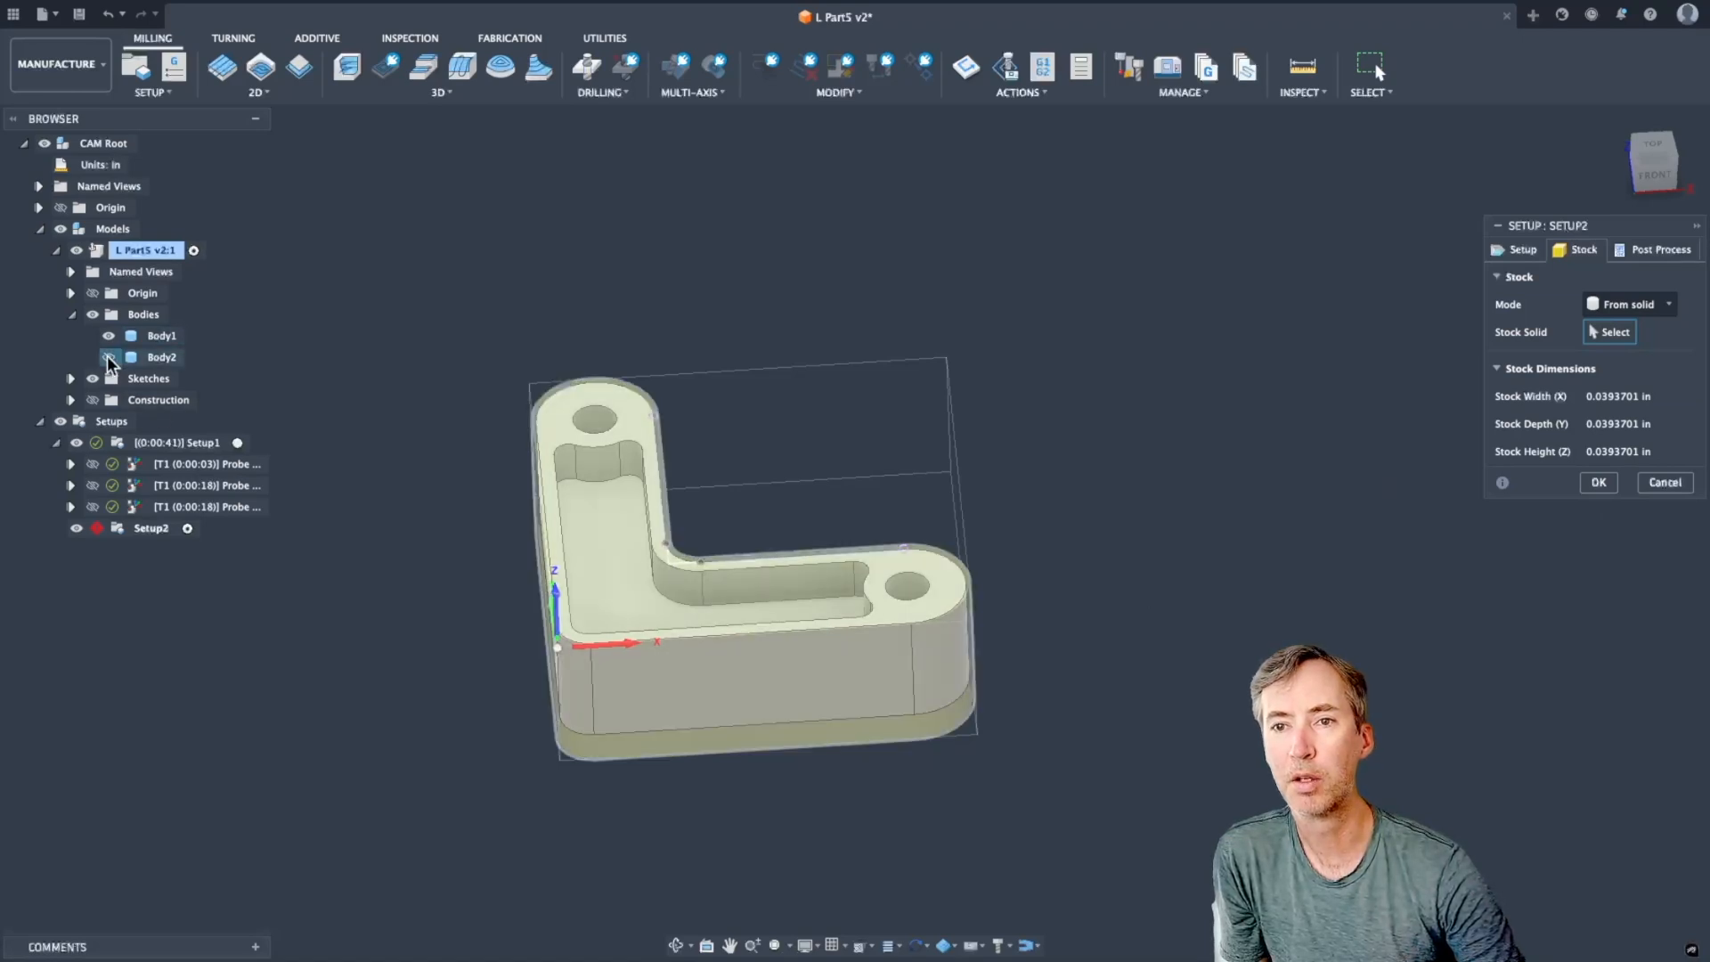
left_click(709, 735)
Set Setup2's WCS offset to 1 and finish the setup.
left_click(1655, 250)
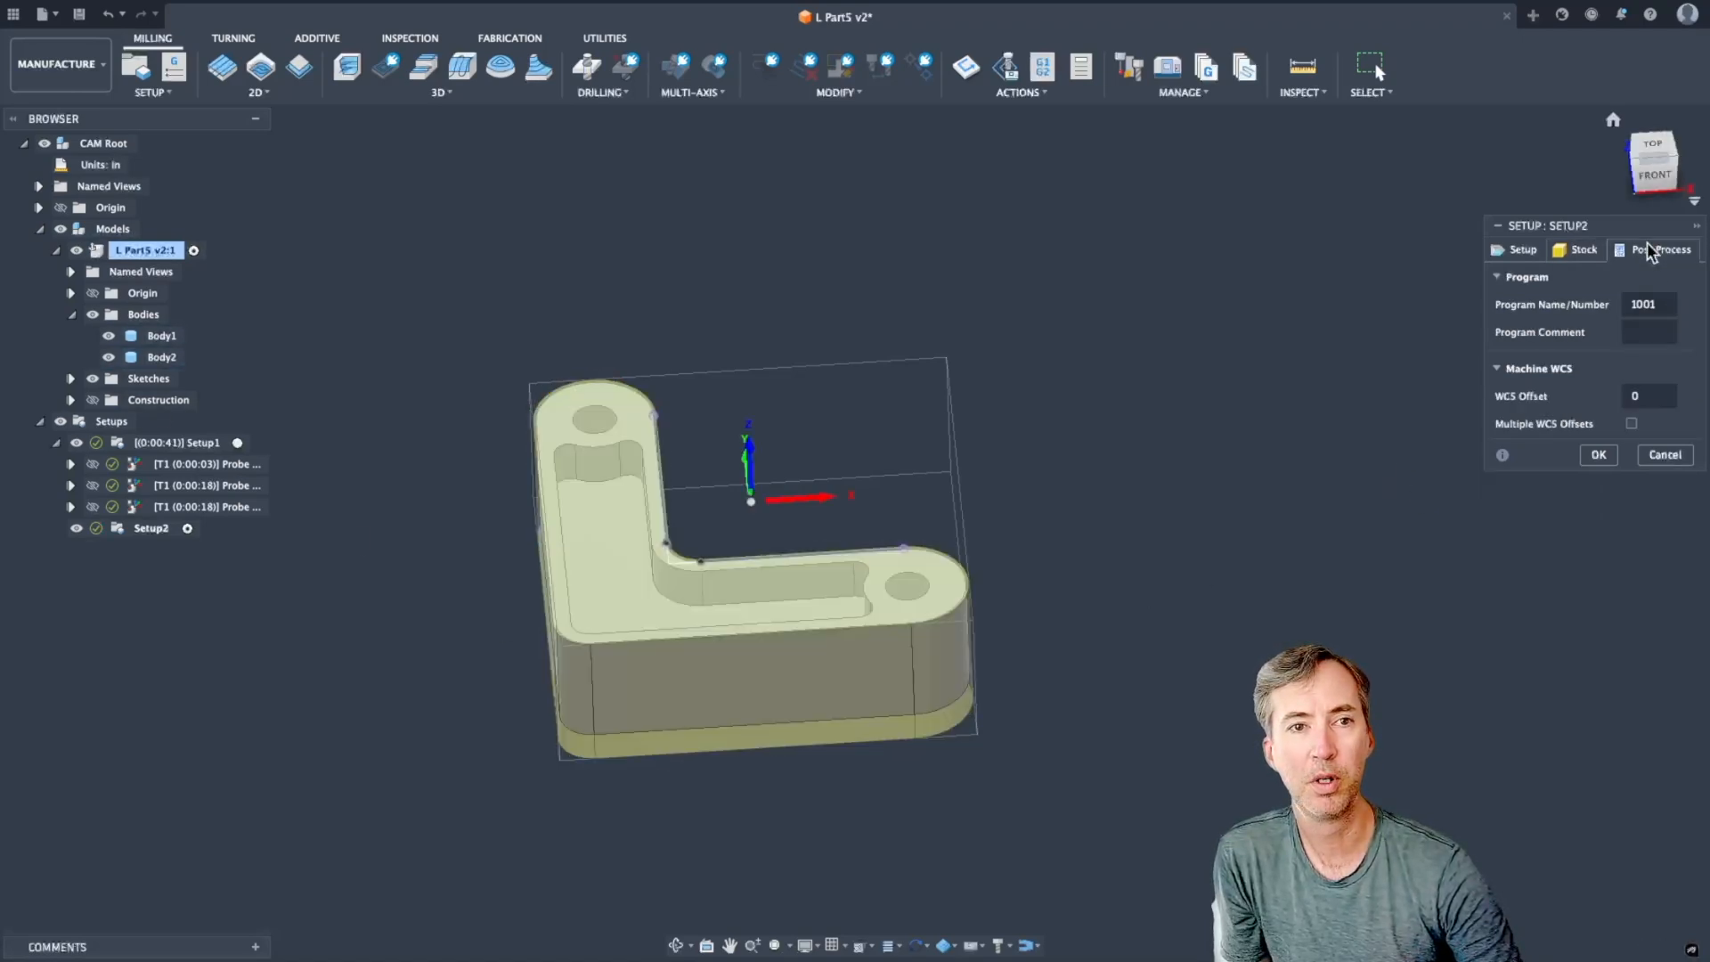
left_click(1647, 395)
type("1")
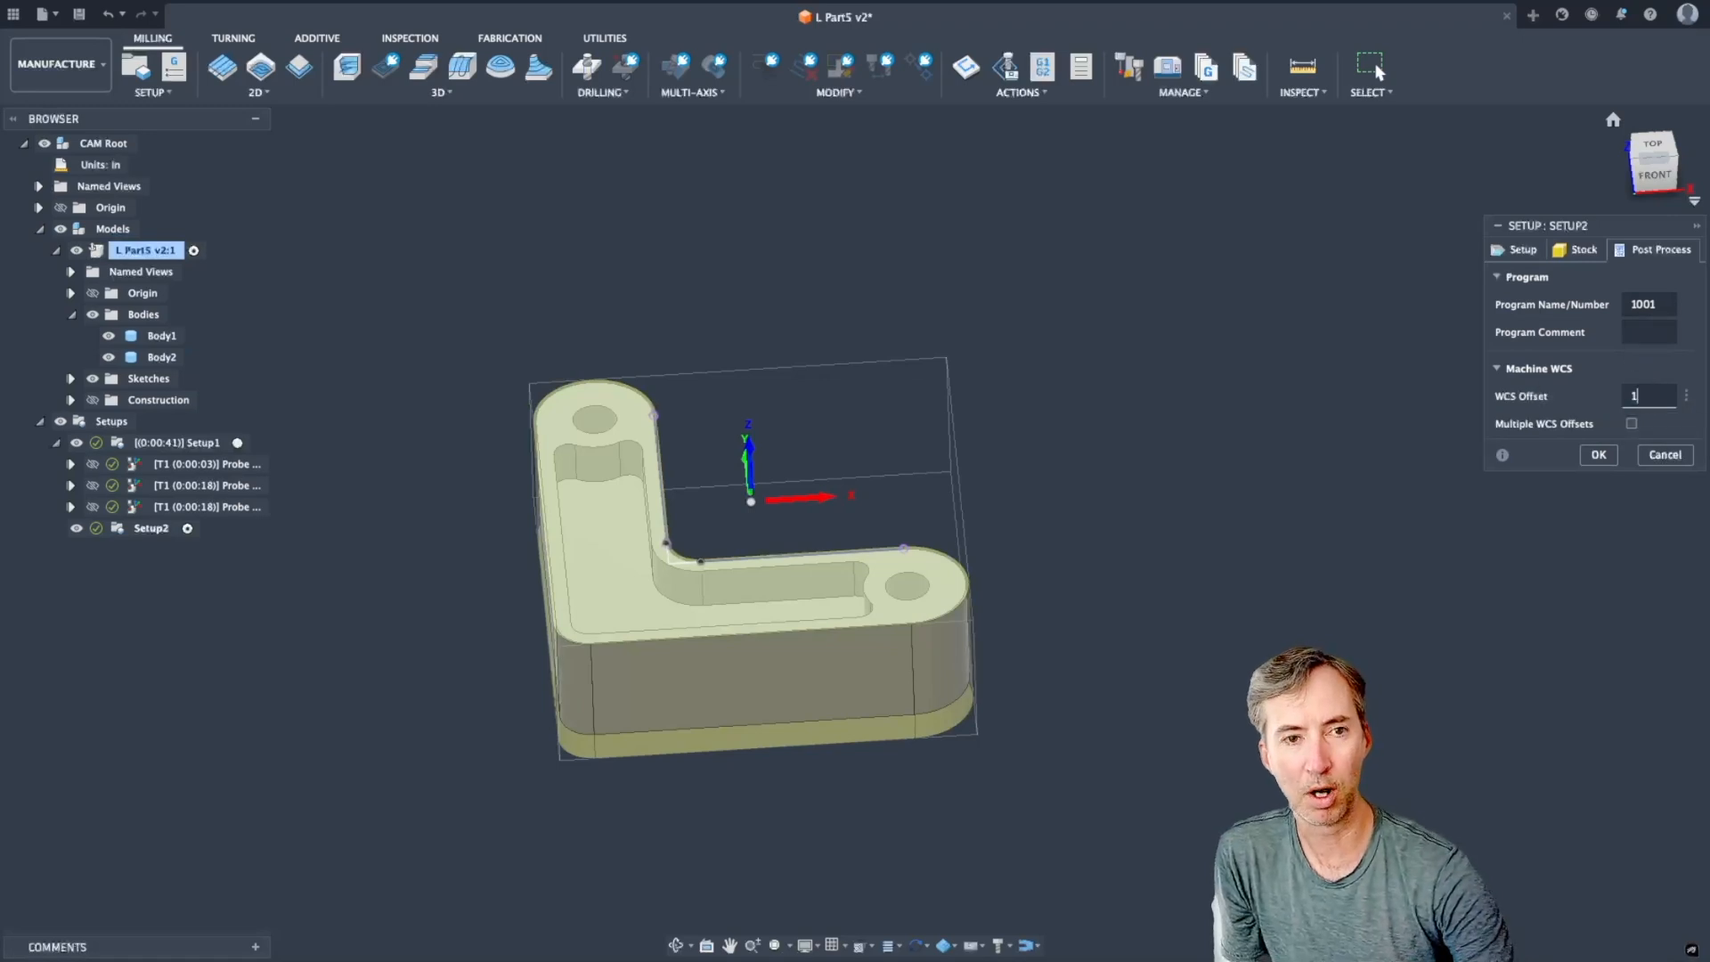
left_click(1598, 456)
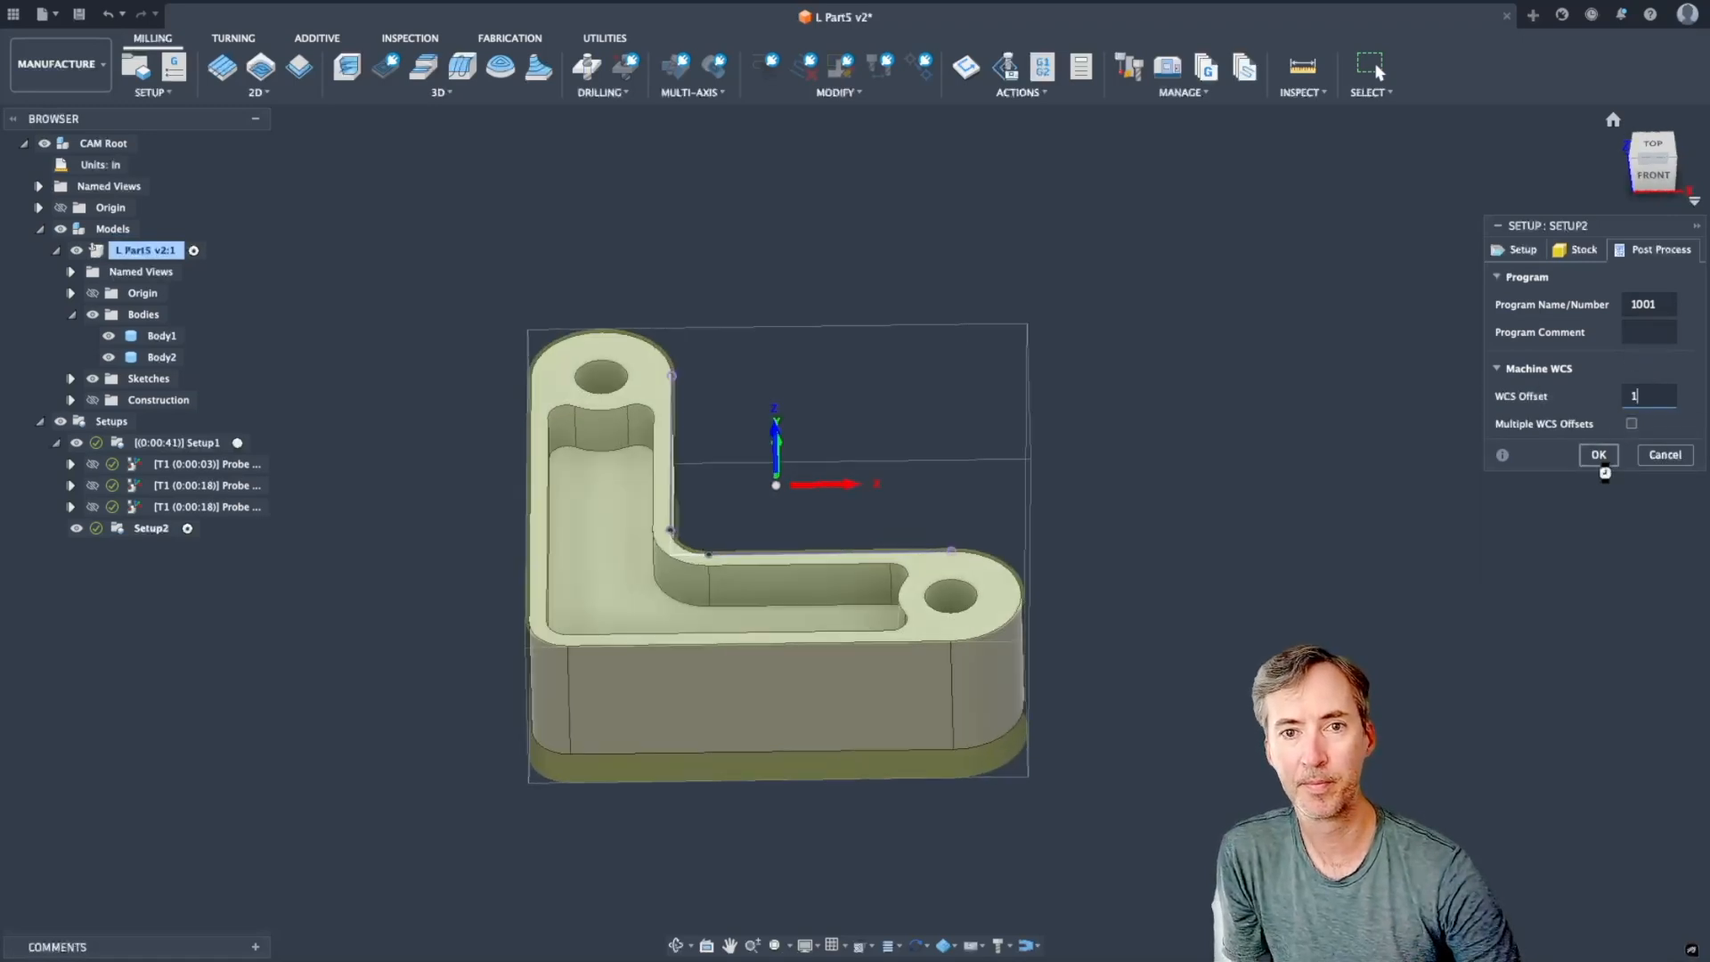
scroll(1274, 419, "down", 3)
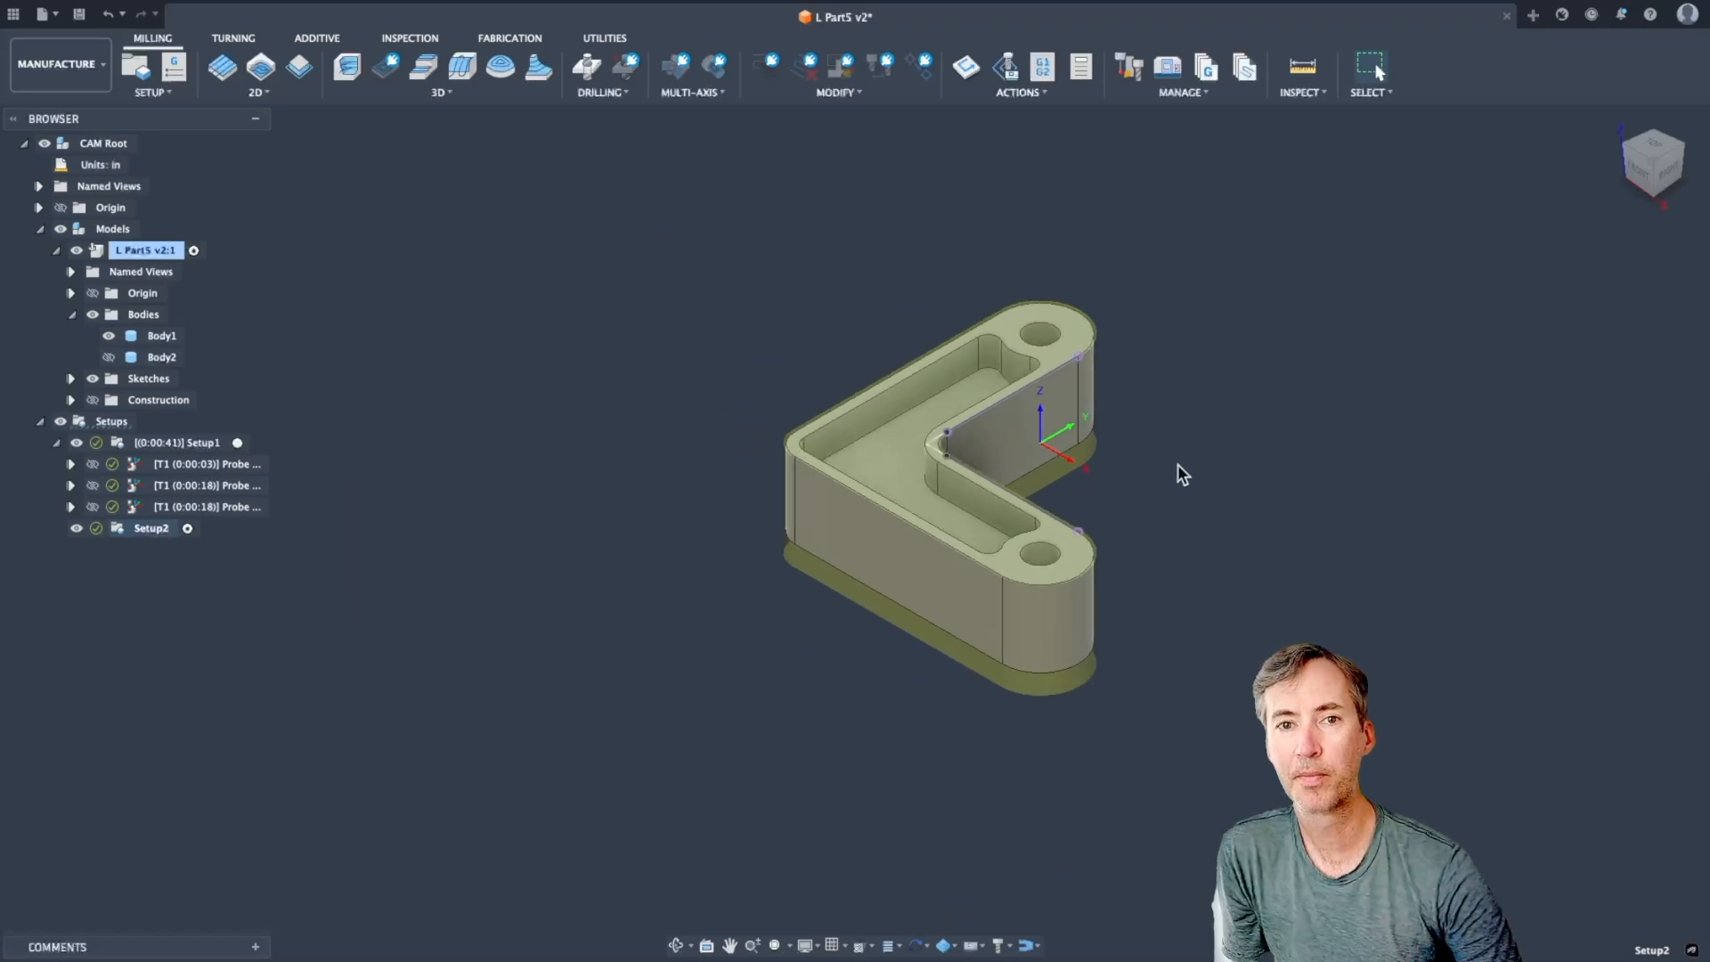
Edit Setup2 to use a selected point as its WCS origin, picking the sketch point at the L's inside corner on the top face.
double_click(120, 529)
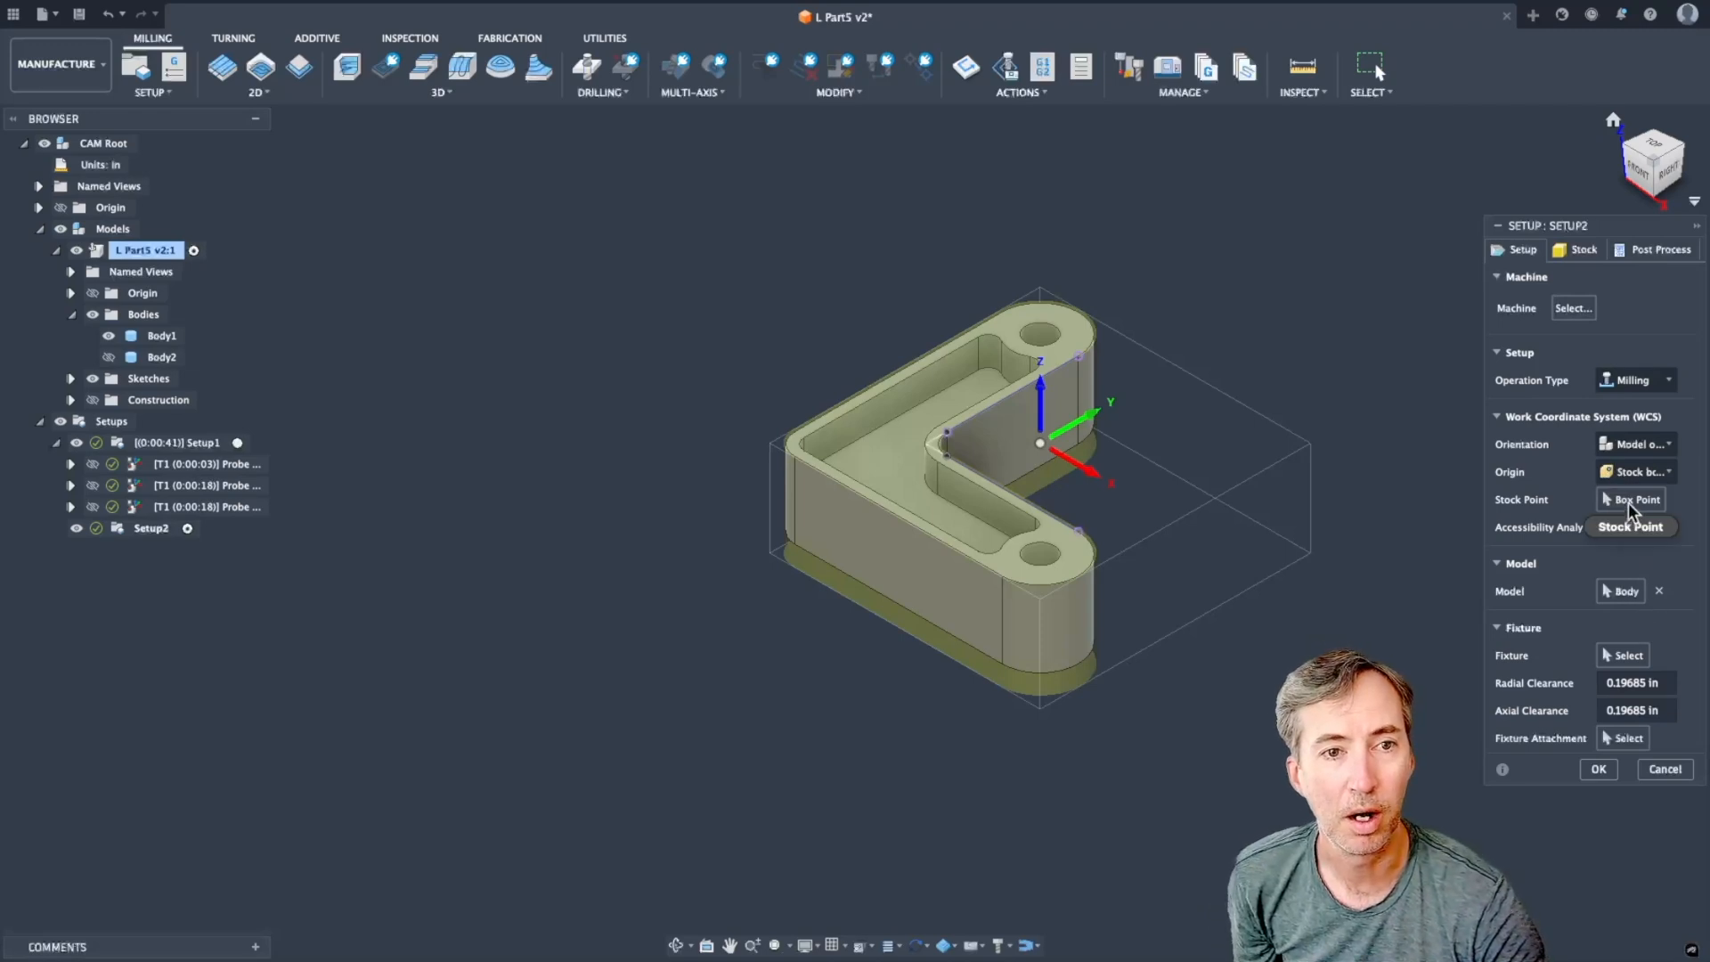
left_click(1631, 476)
left_click(1610, 527)
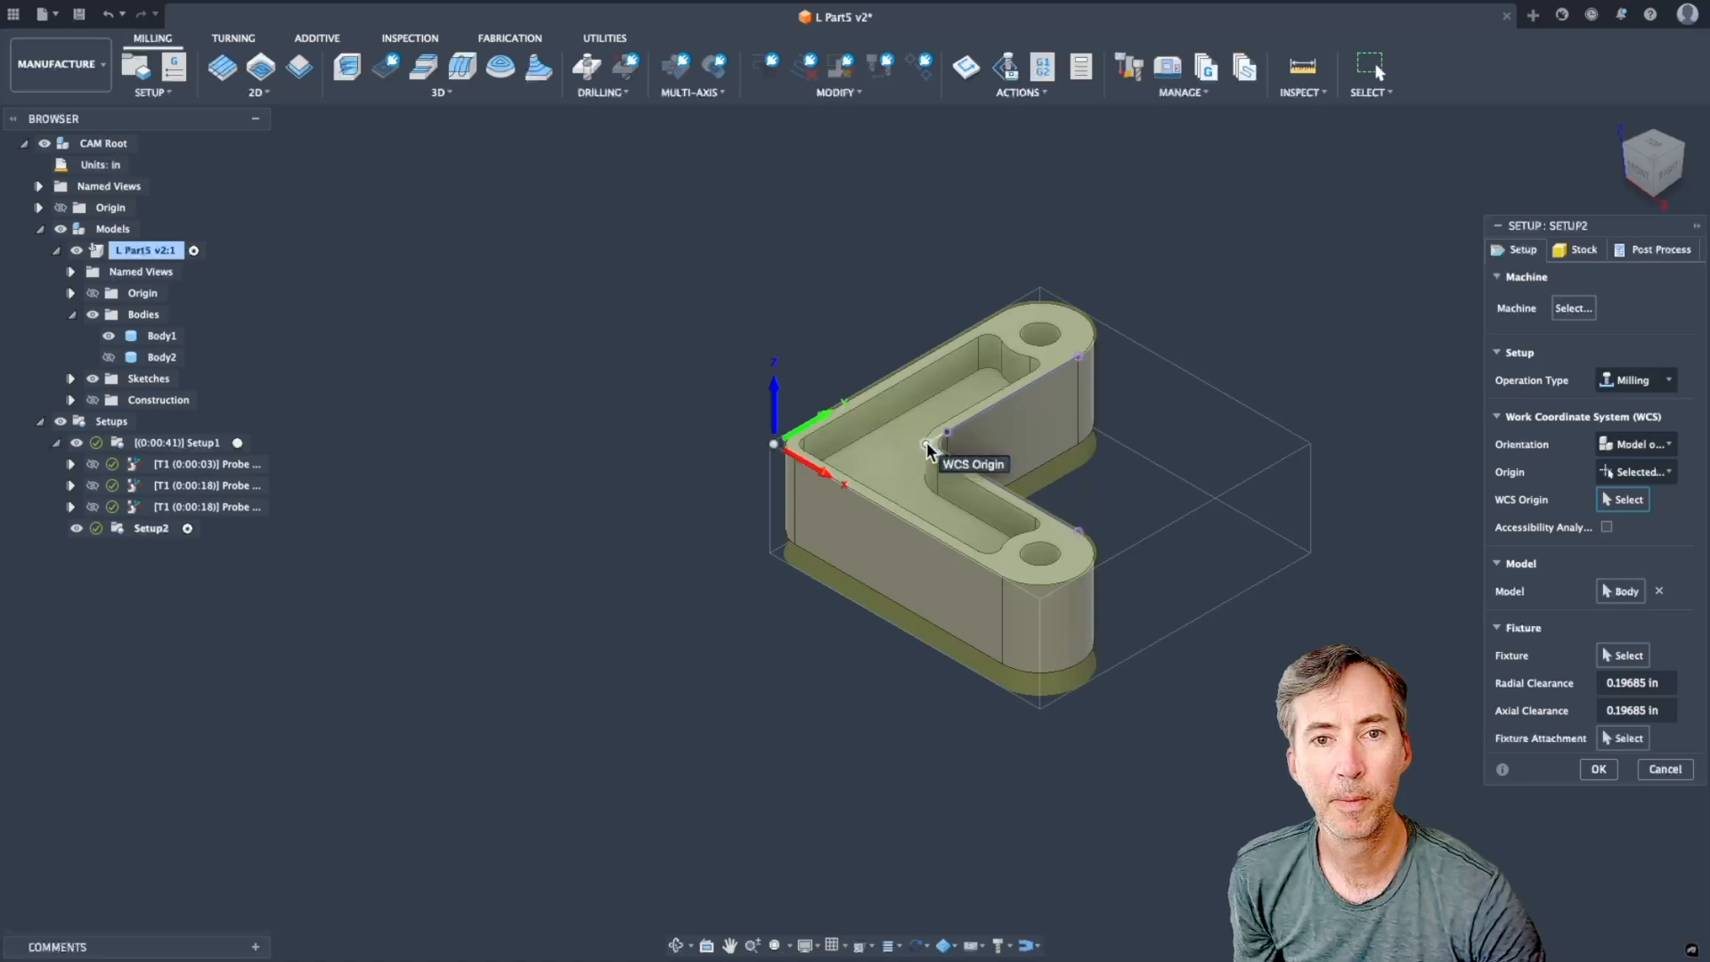
left_click(931, 444)
left_click(1598, 769)
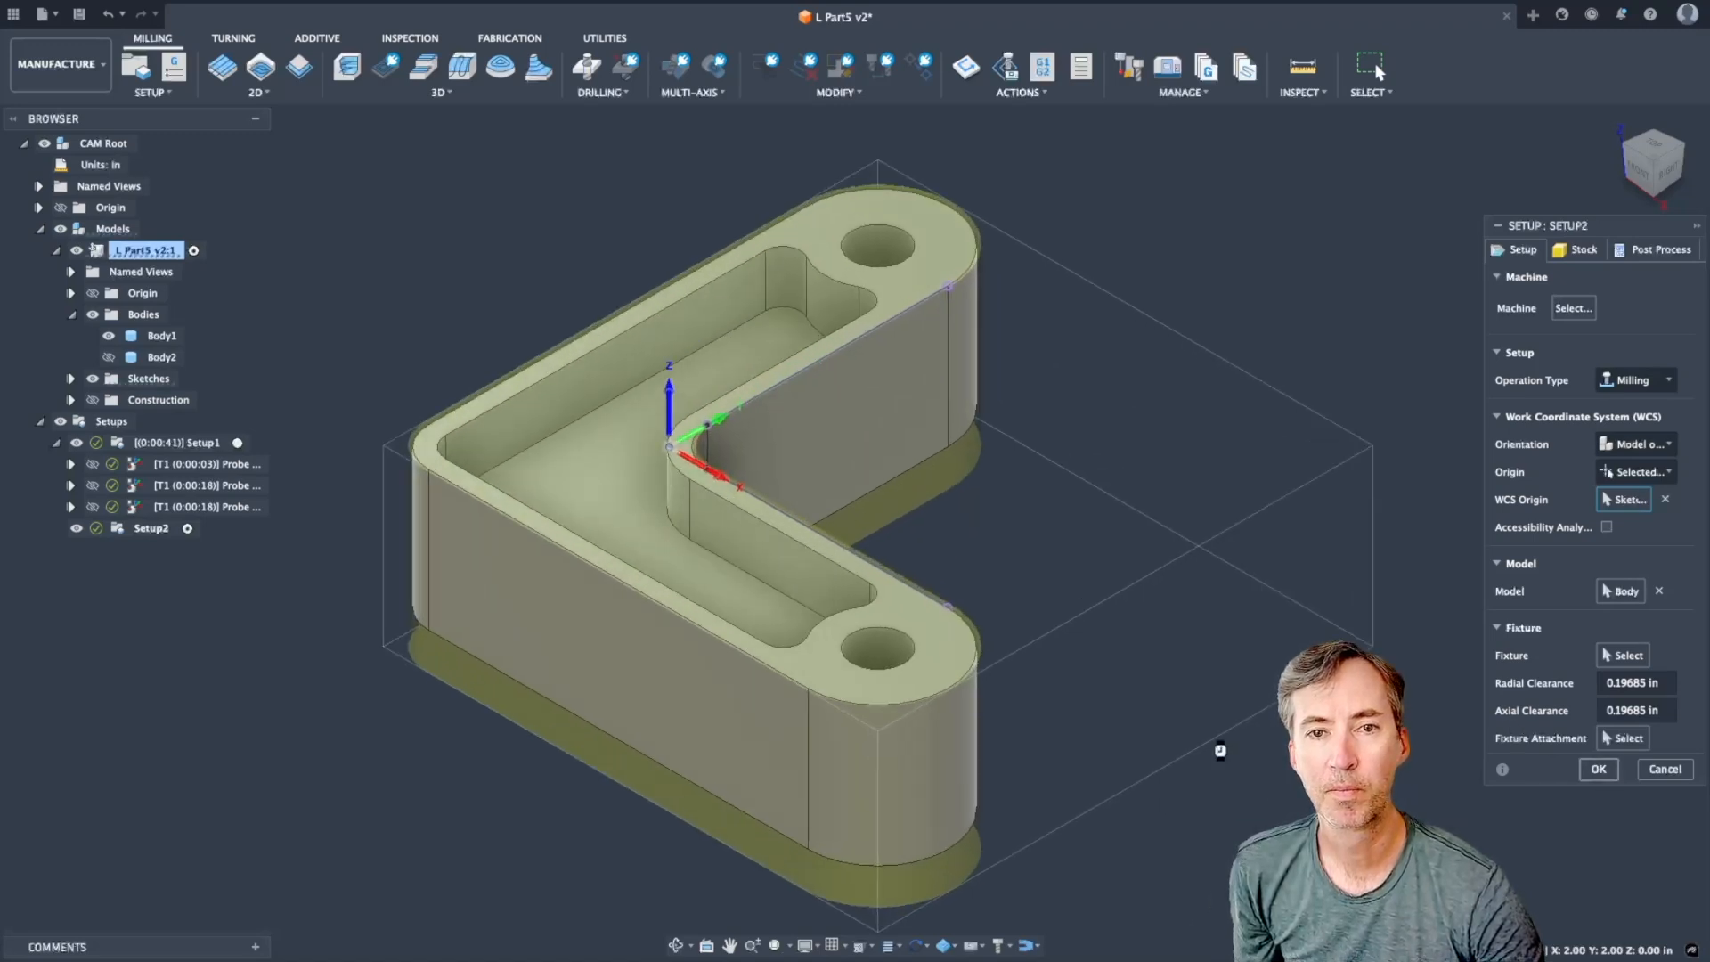
scroll(1087, 656, "down", 5)
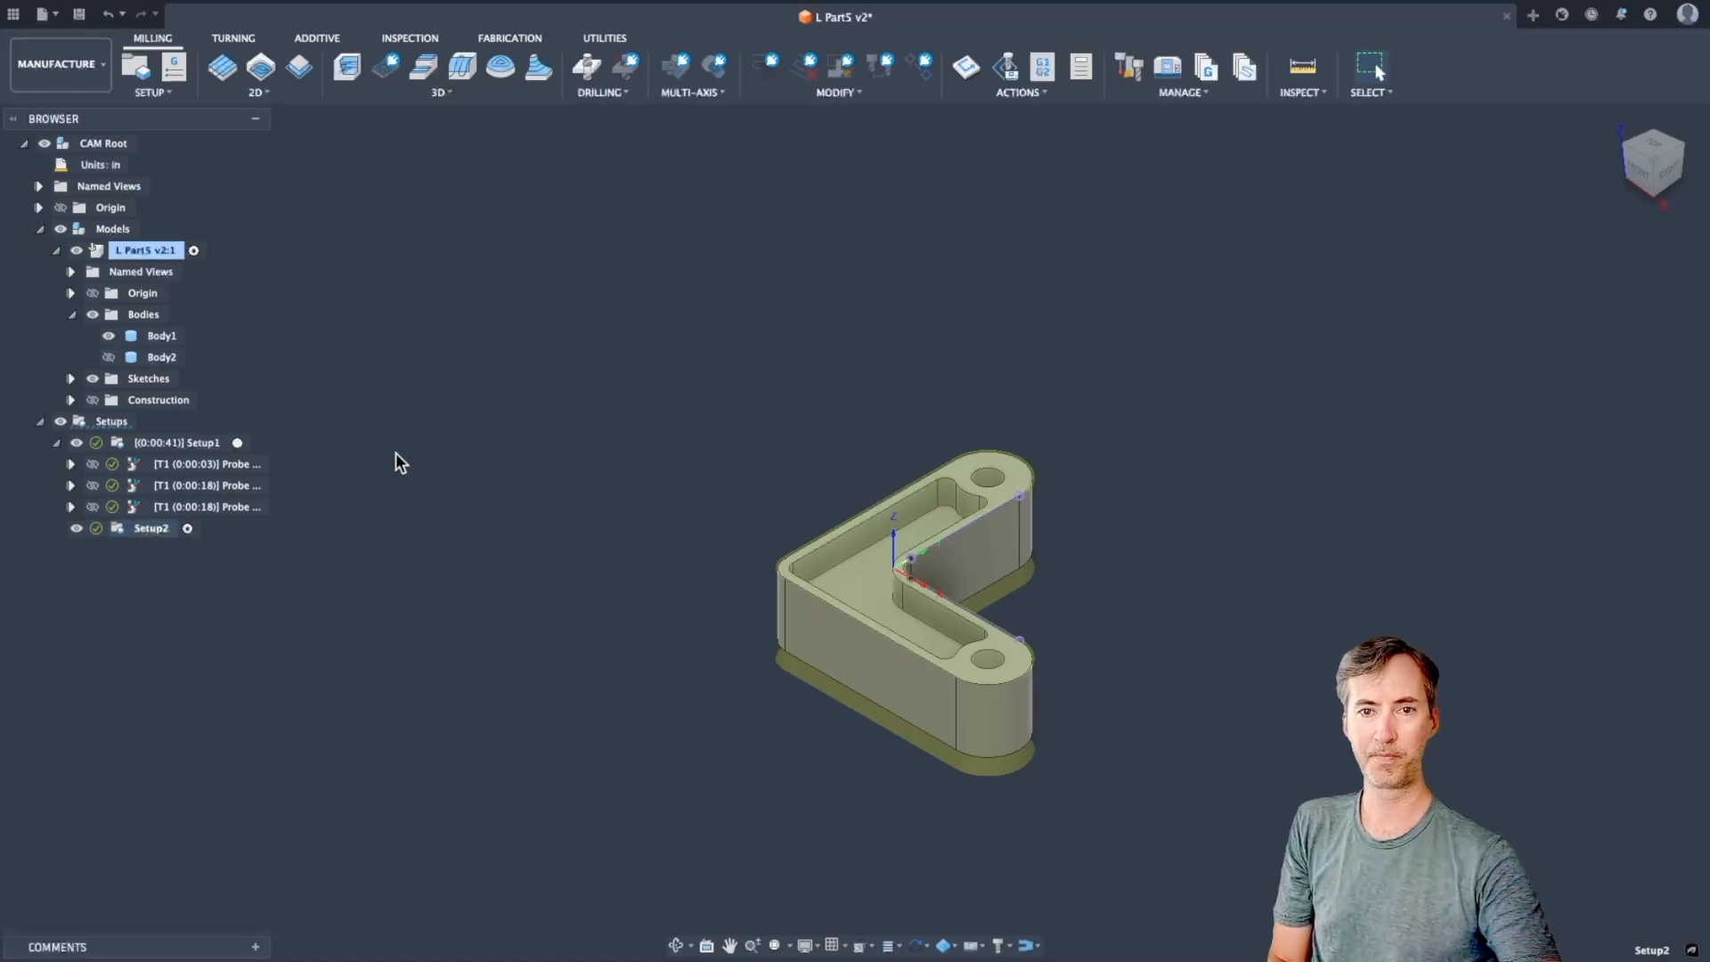
middle_click_drag(395, 452, 528, 507, "shift")
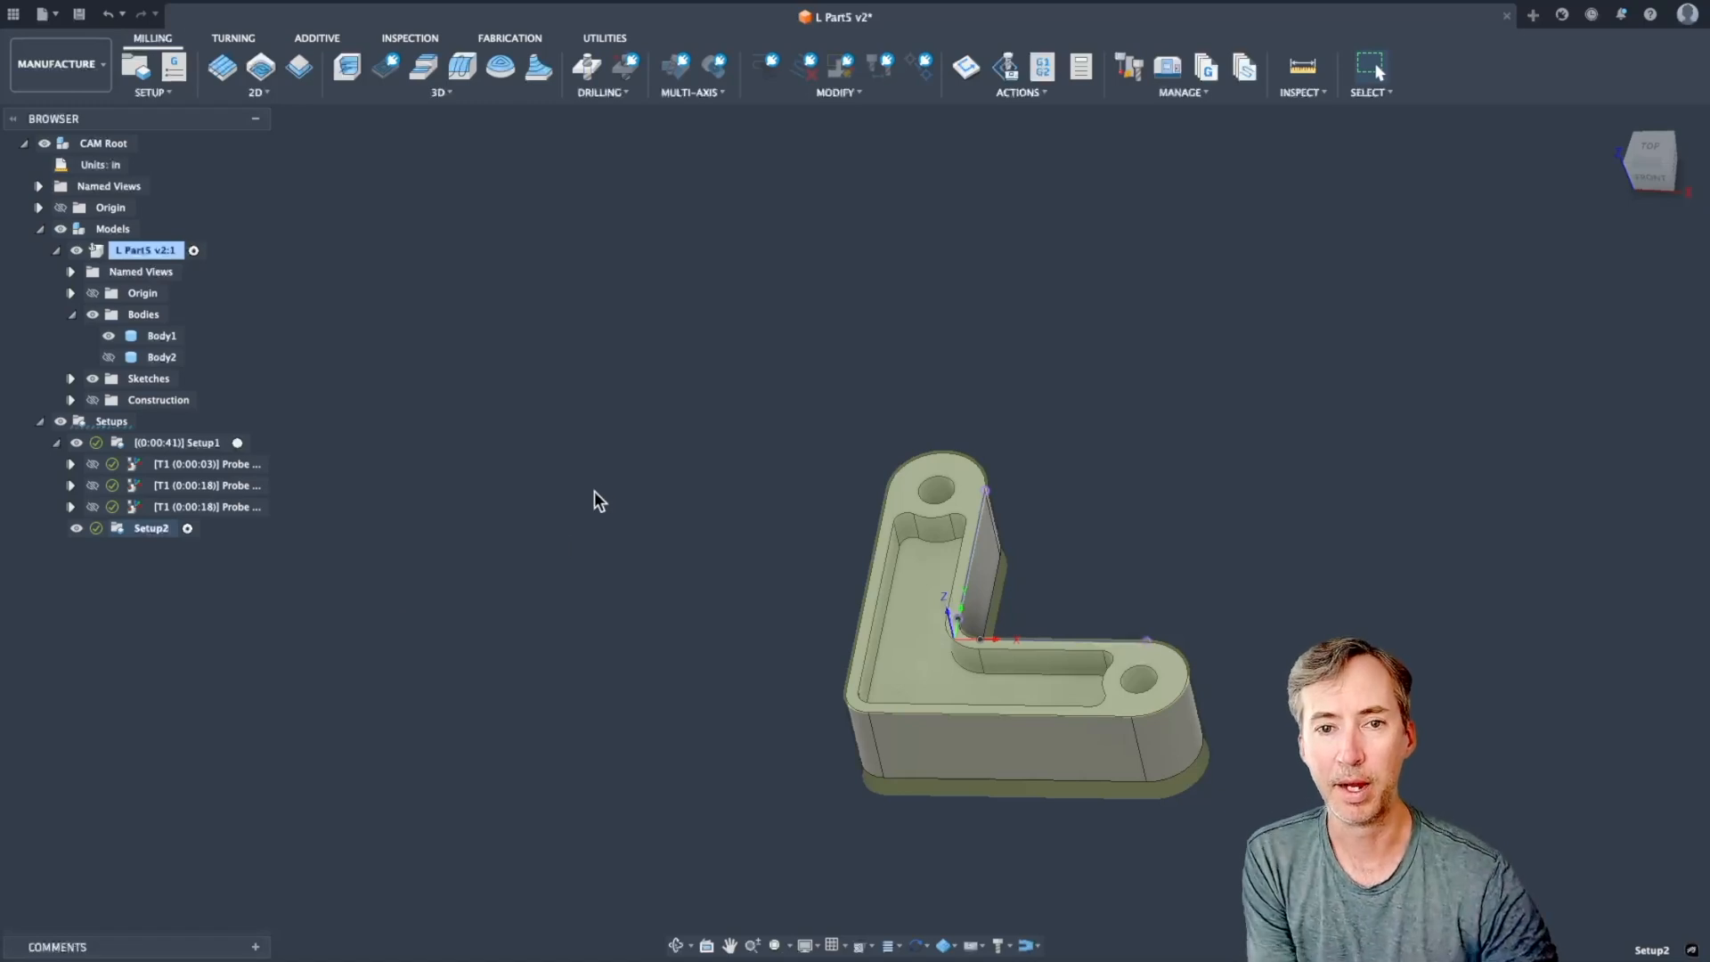
middle_click_drag(1008, 573, 1035, 557, "shift")
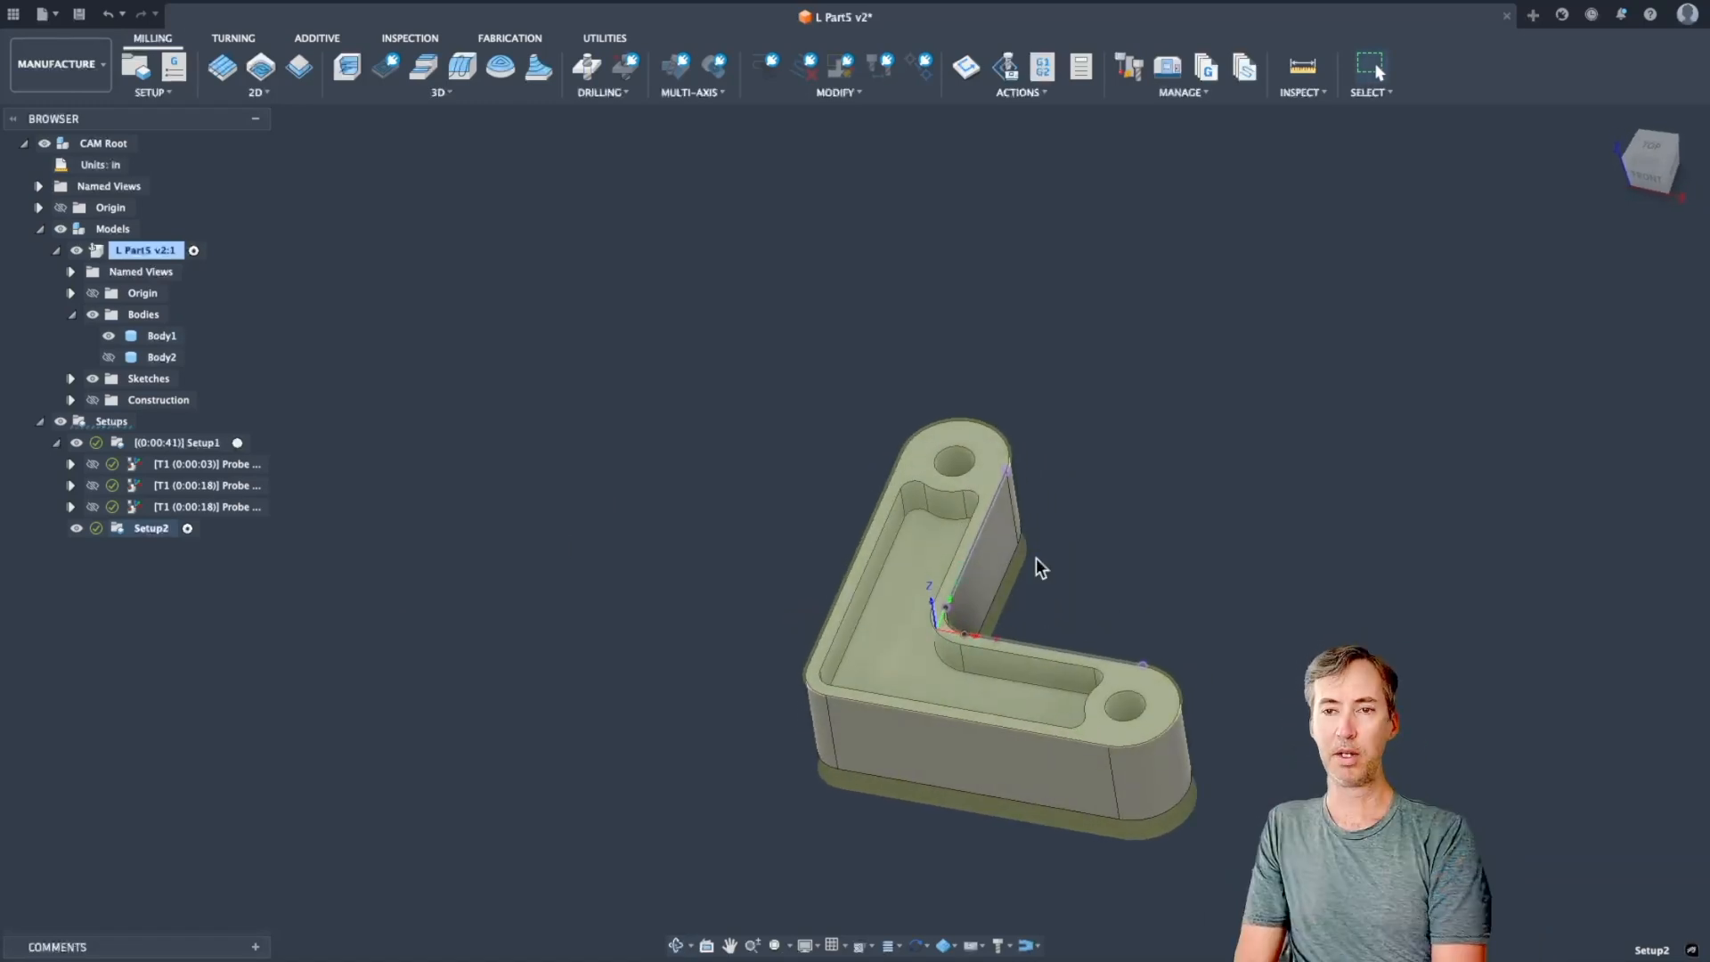